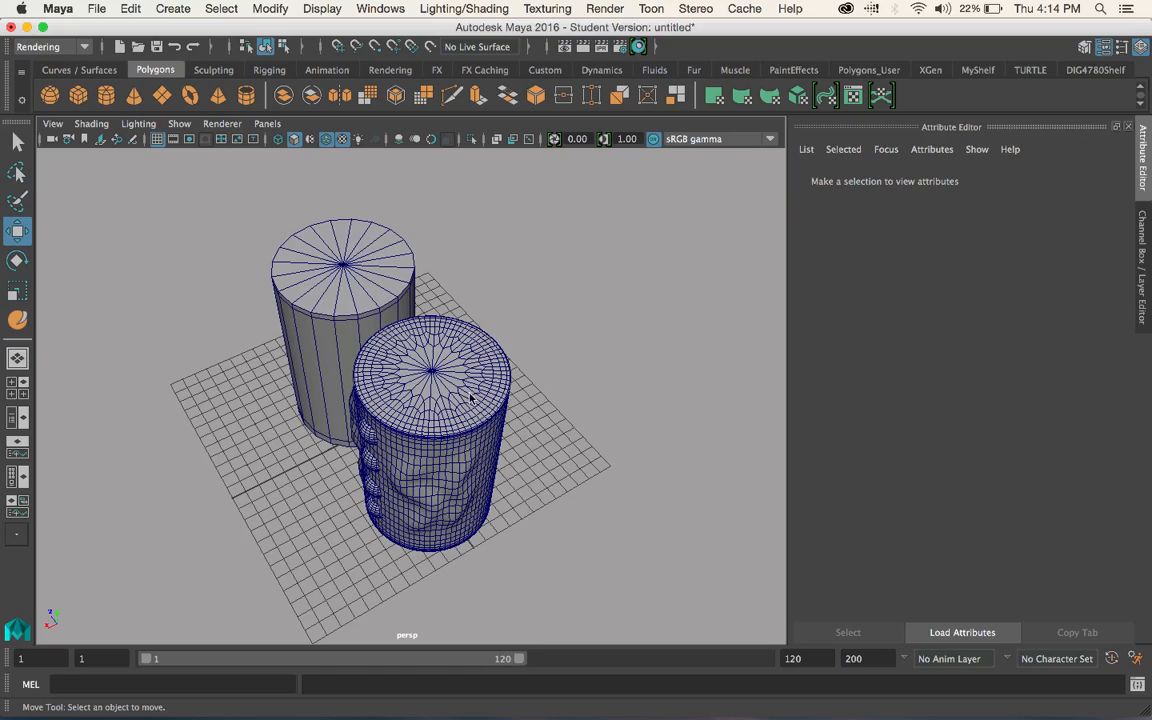
- Examine the plain cylinder and the sculpted cylinder with its four spheres from several angles, checking which objects are separate
alt+drag(470, 397, 580, 347)
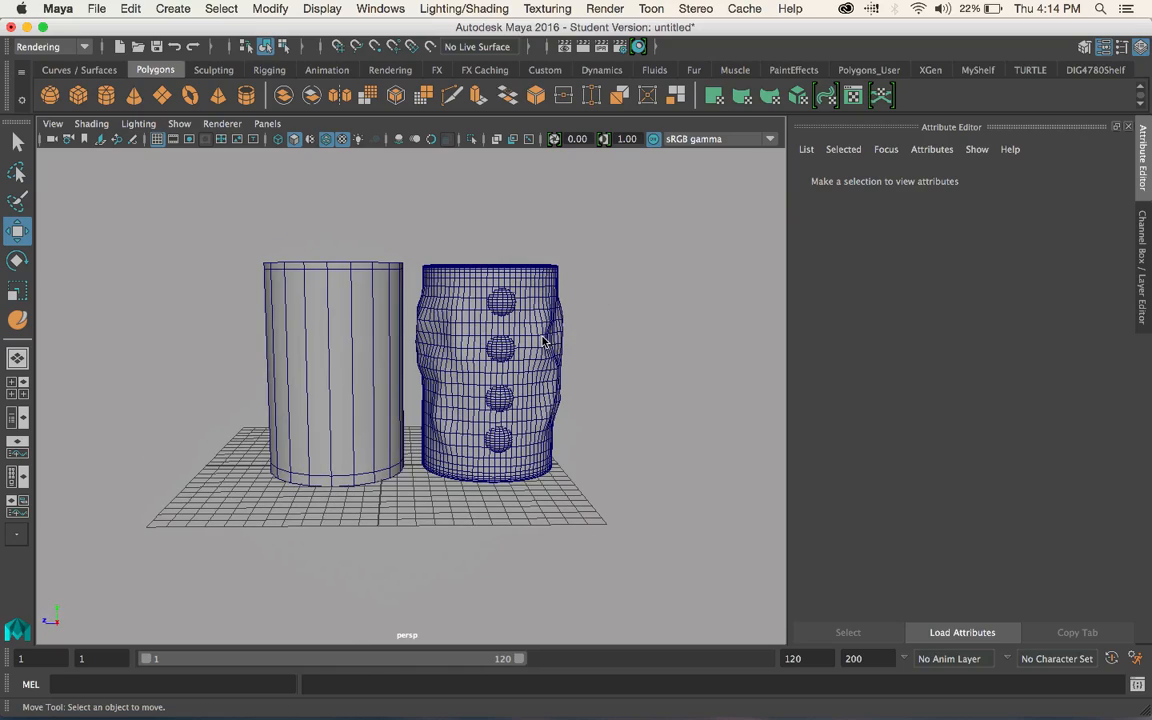
alt+right_drag(543, 342, 493, 396)
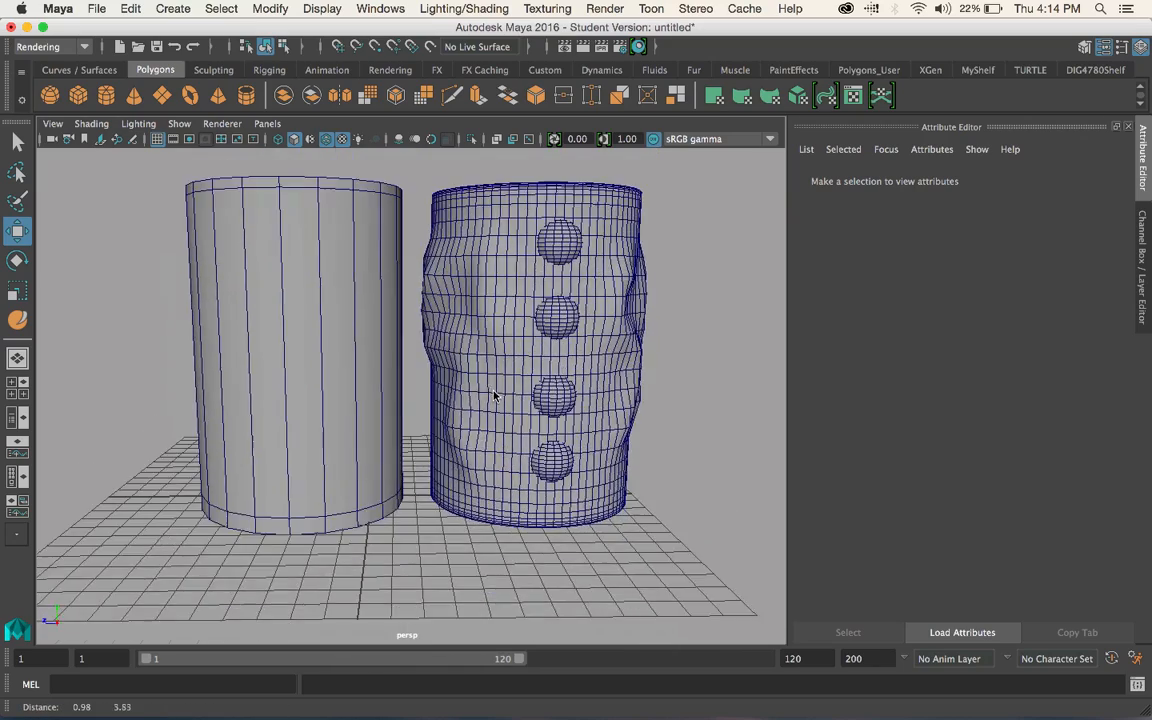
mouse_move(493, 396)
alt+mouse_down()
mouse_move(571, 419)
mouse_move(411, 411)
mouse_move(440, 391)
mouse_move(535, 422)
mouse_move(506, 437)
mouse_move(487, 420)
alt+mouse_up()
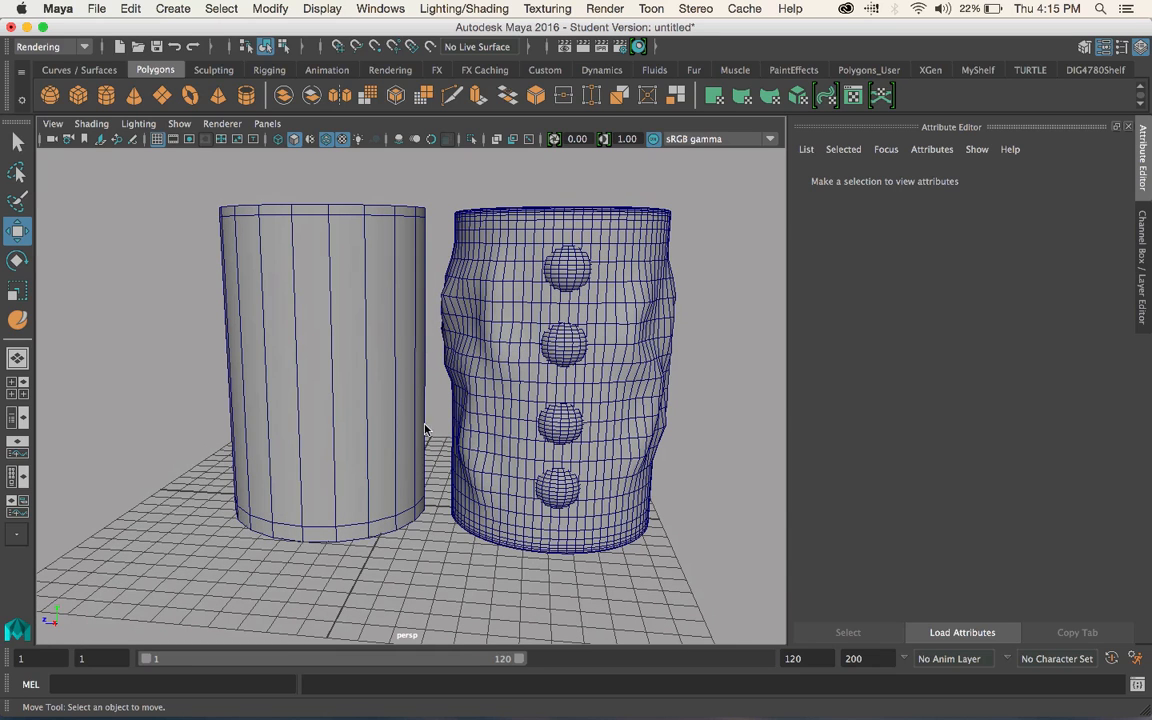
click(472, 264)
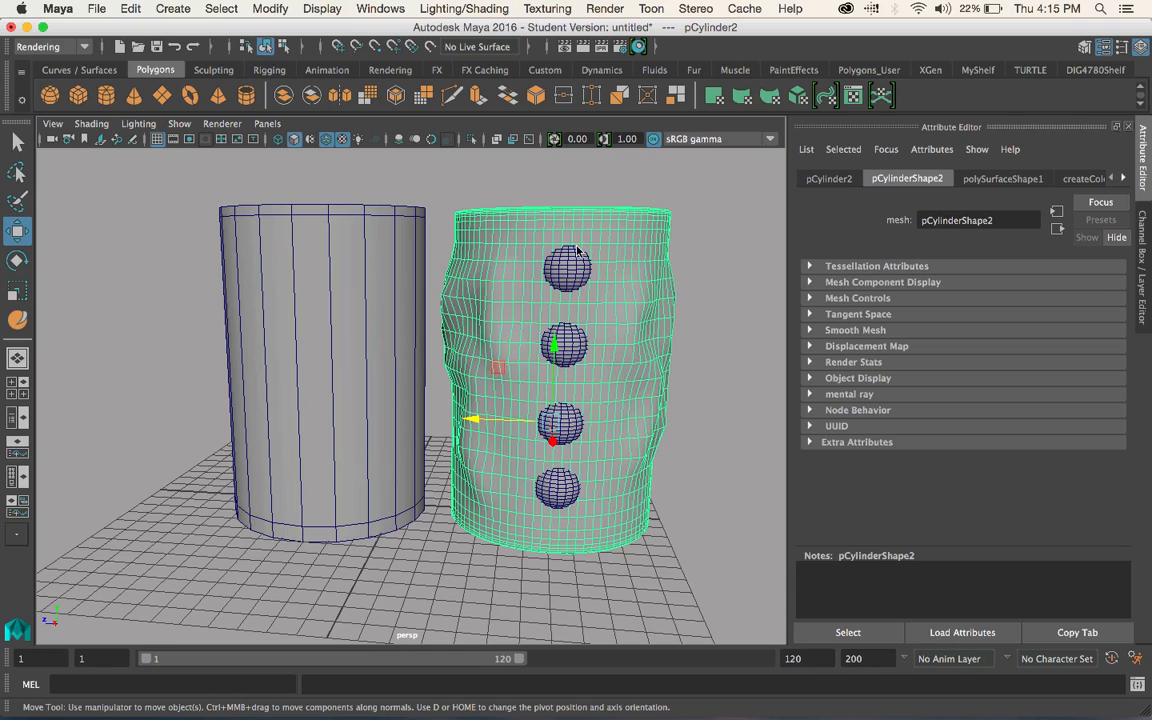
click(570, 262)
click(565, 343)
click(561, 424)
click(560, 490)
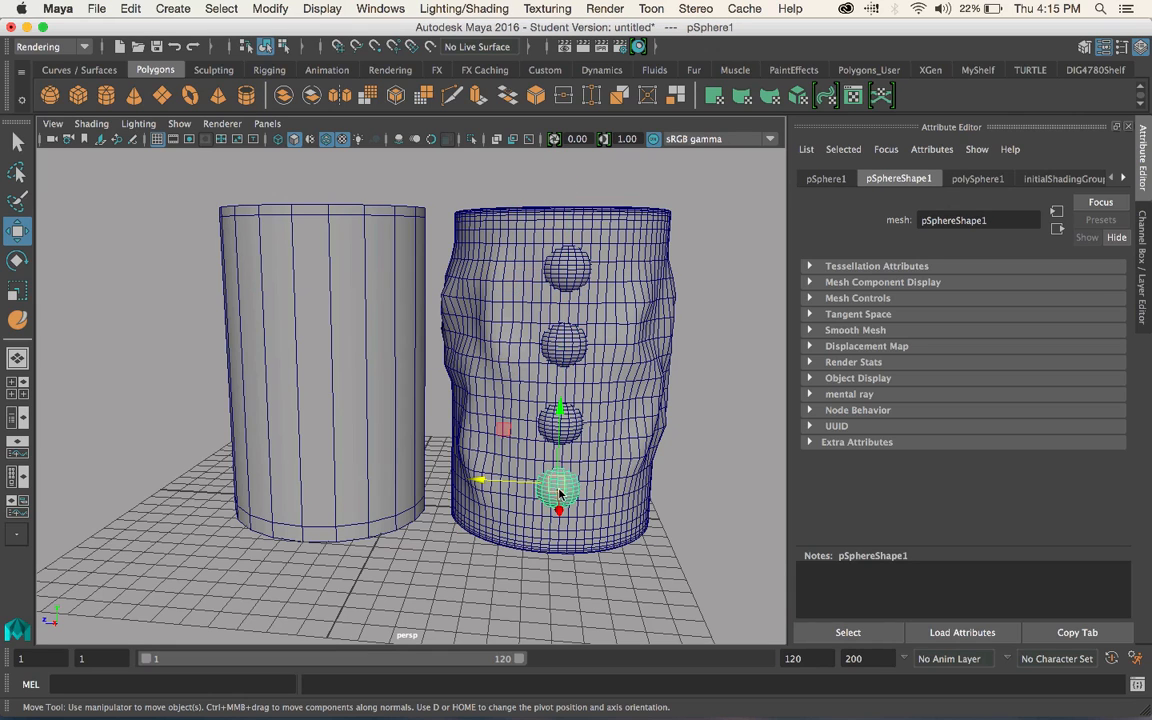
click(490, 466)
click(493, 412)
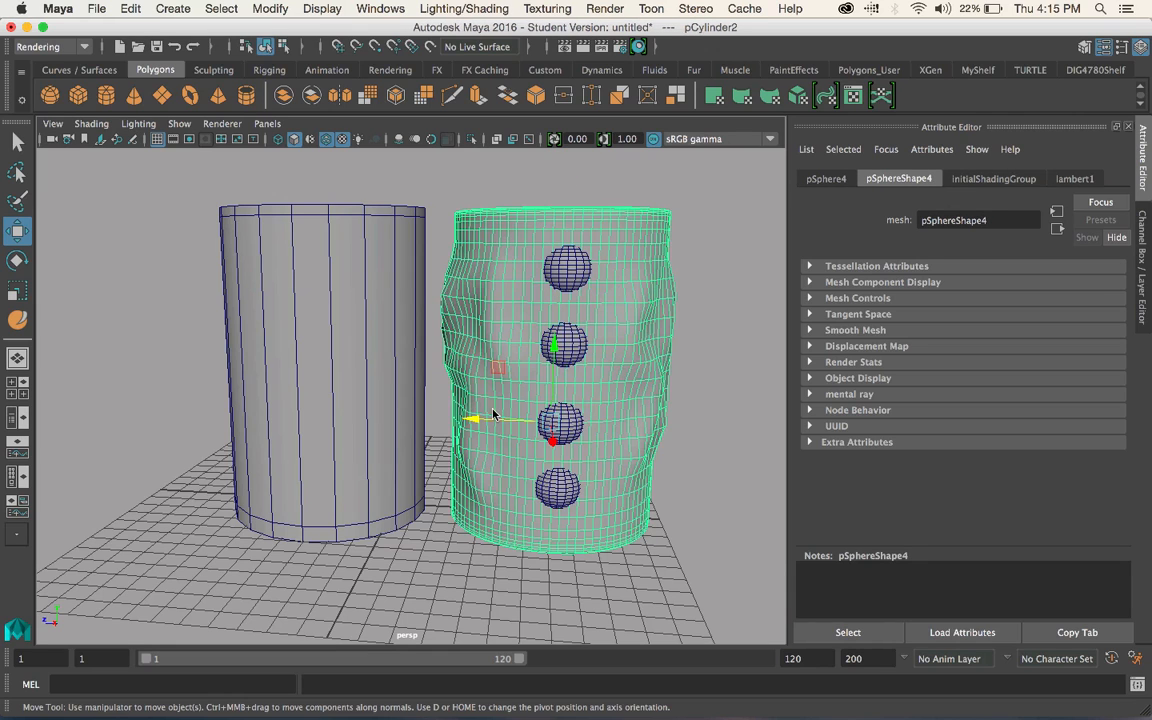
click(567, 268)
click(565, 343)
click(561, 424)
click(560, 490)
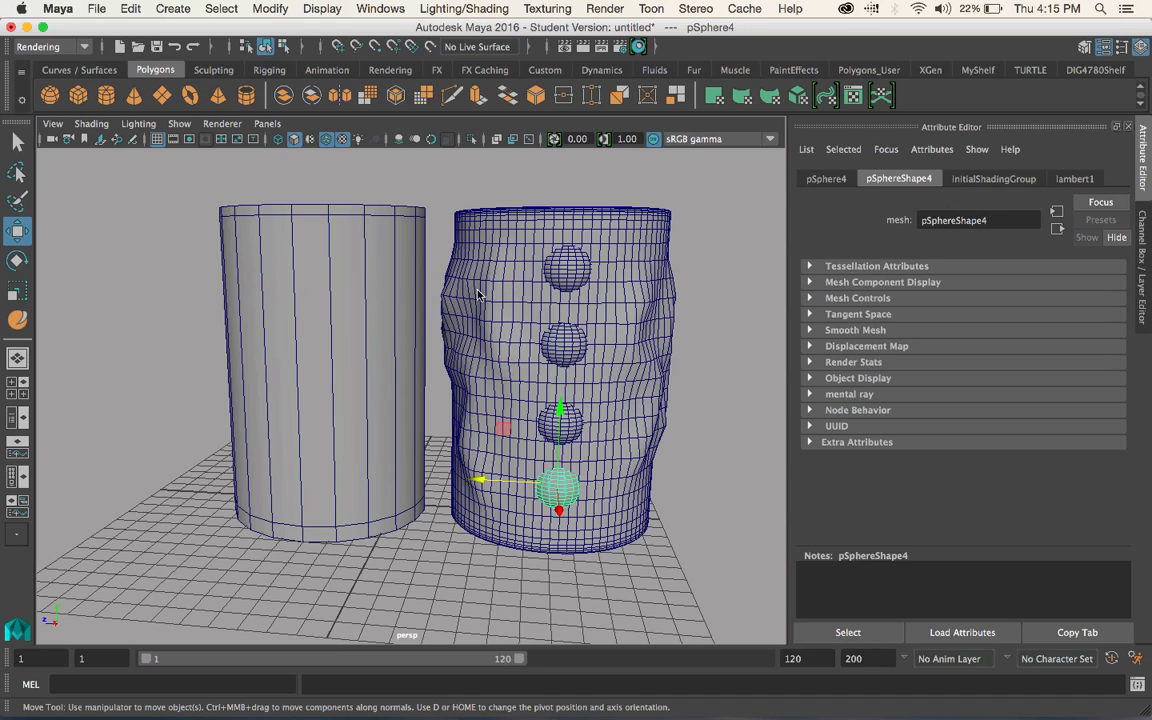
click(478, 295)
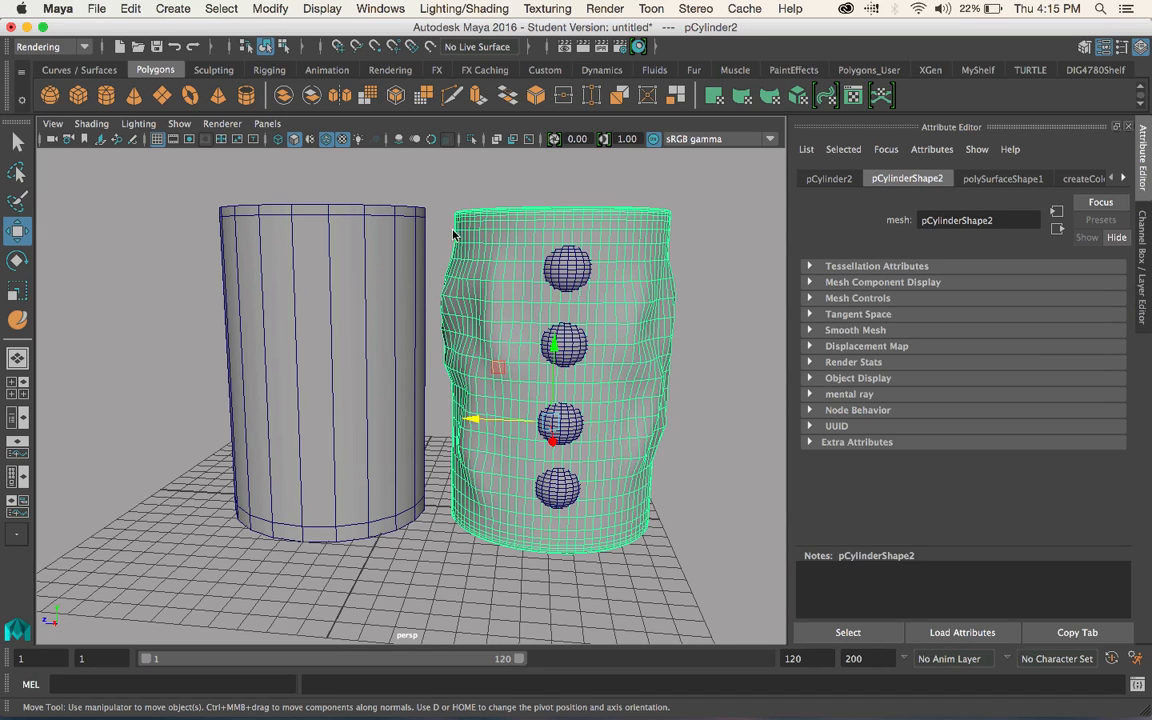
alt+drag(286, 245, 279, 270)
alt+drag(316, 324, 281, 257)
alt+drag(308, 300, 252, 288)
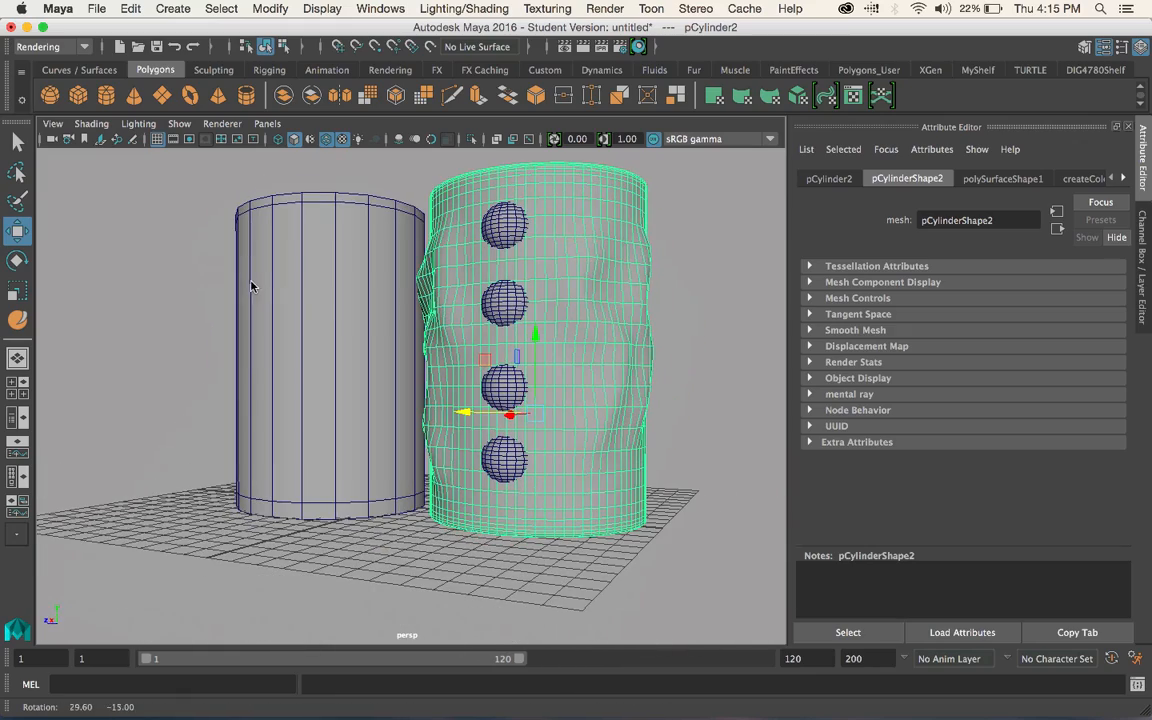
- Rename the plain, low-polygon cylinder as lowres
click(330, 260)
alt+drag(350, 267, 441, 290)
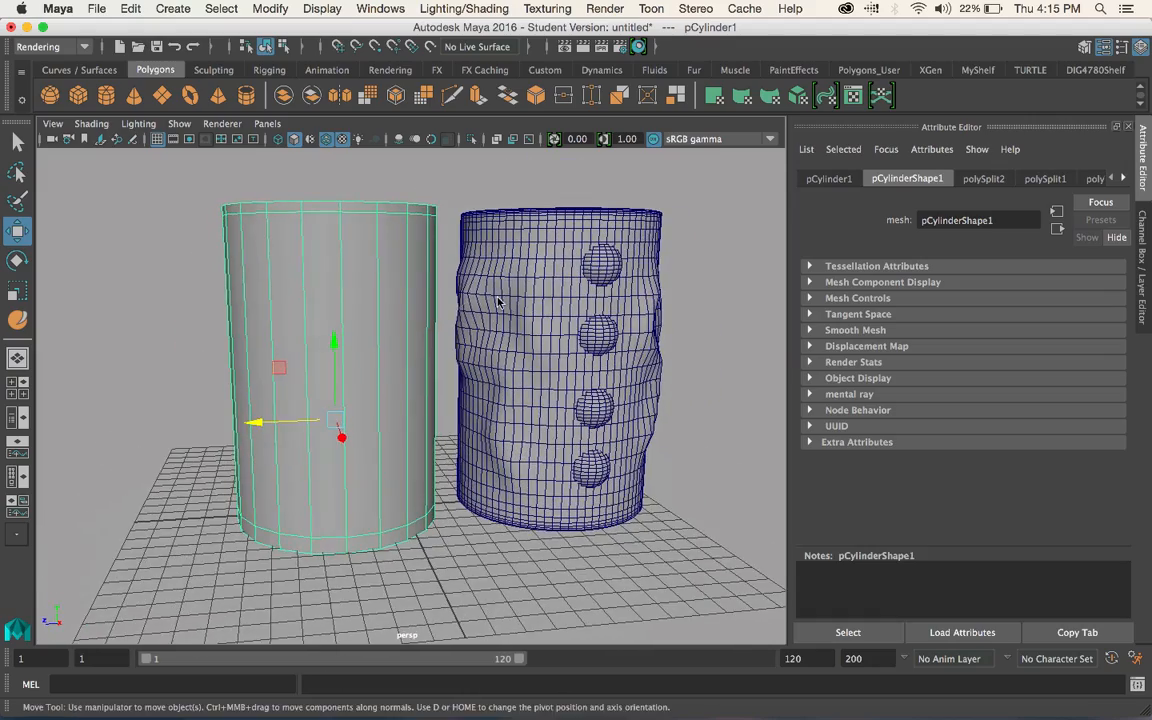
alt+middle_drag(499, 301, 334, 289)
alt+right_drag(334, 289, 311, 325)
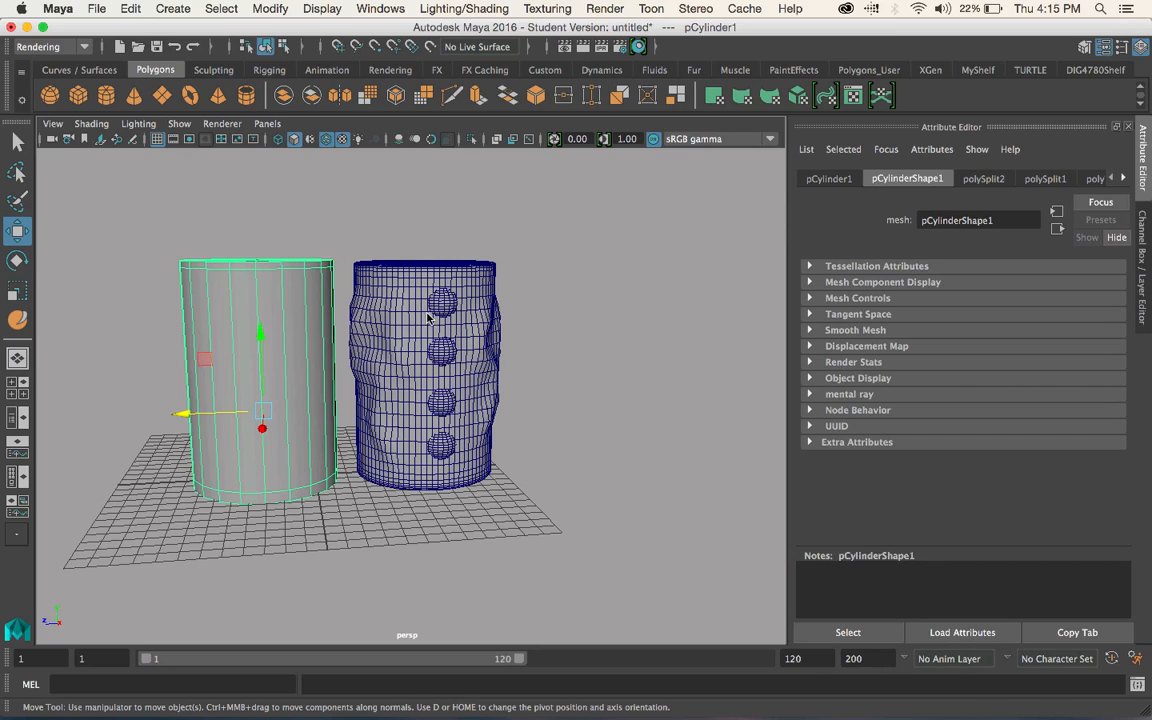
click(838, 179)
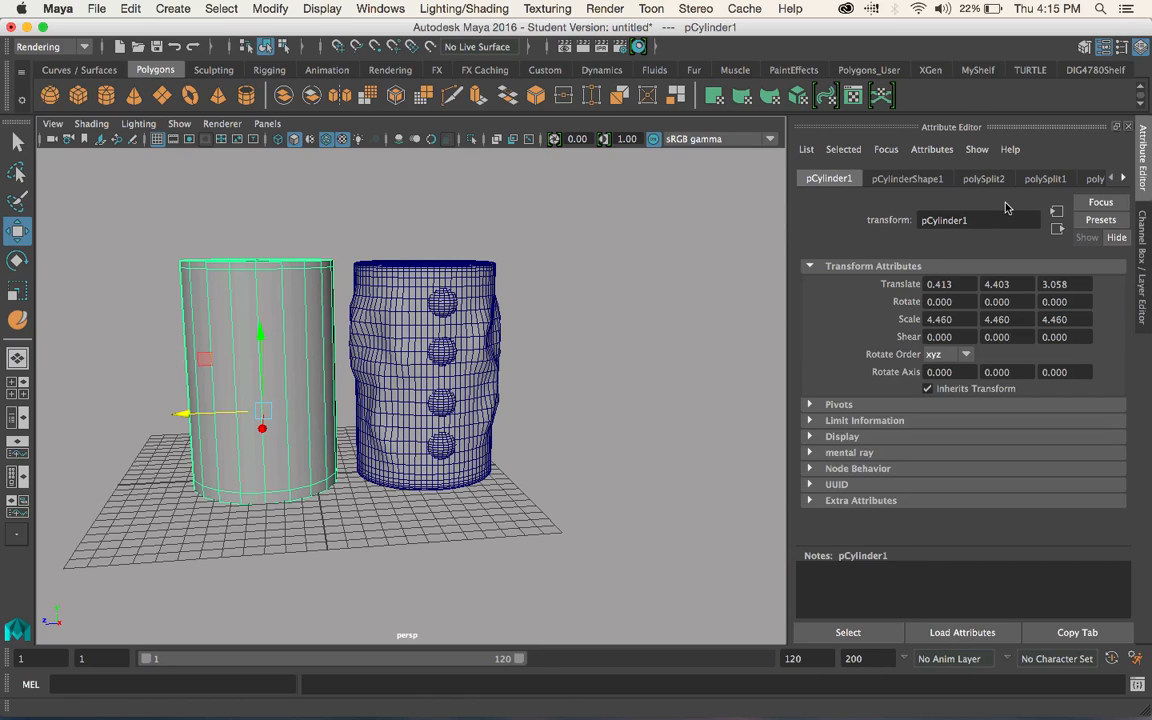
text(lowres)
key(Return)
click(423, 284)
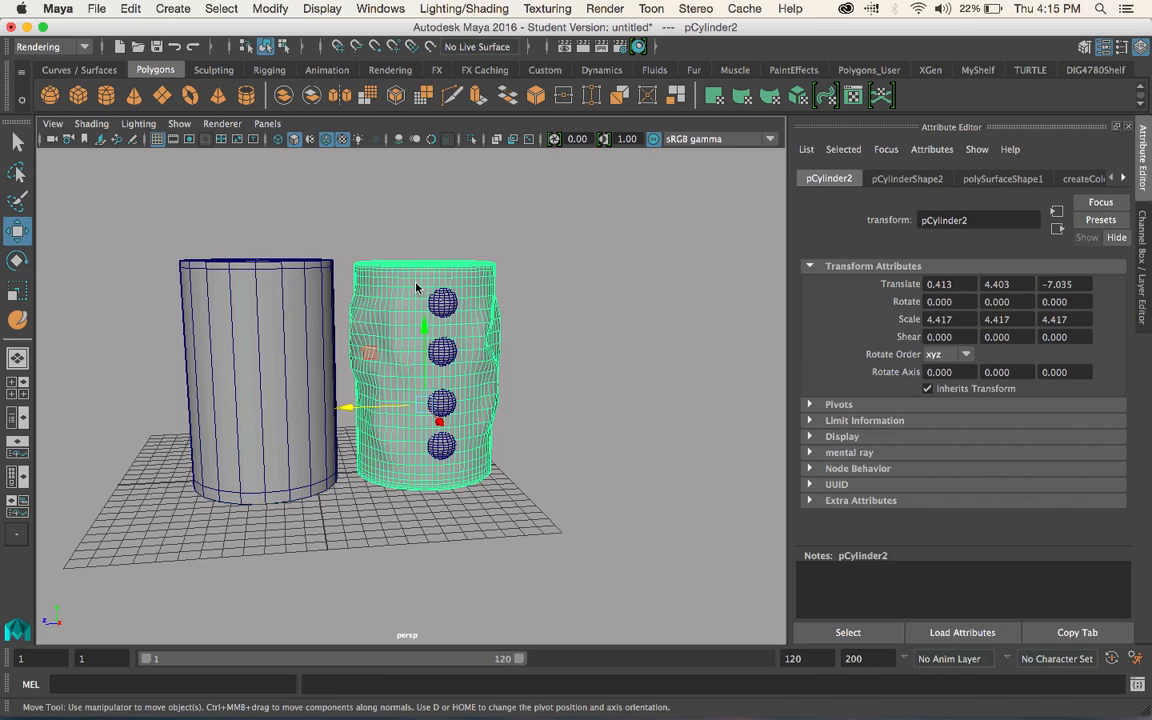
click(413, 190)
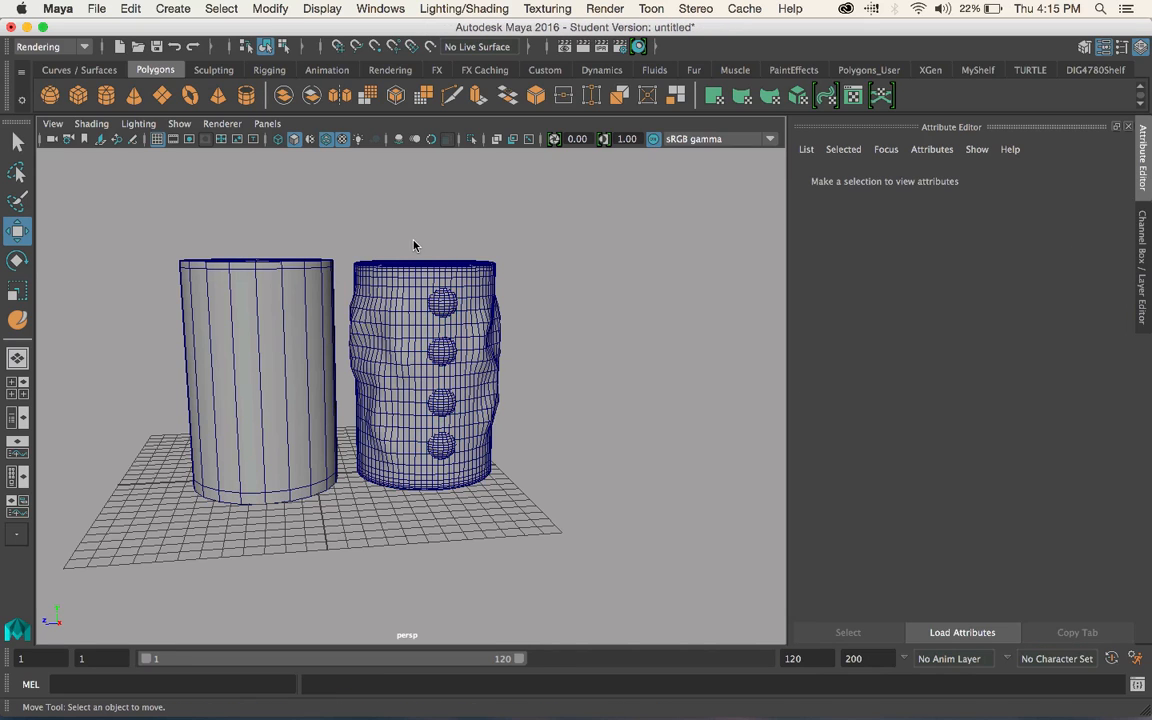
drag(414, 178, 547, 481)
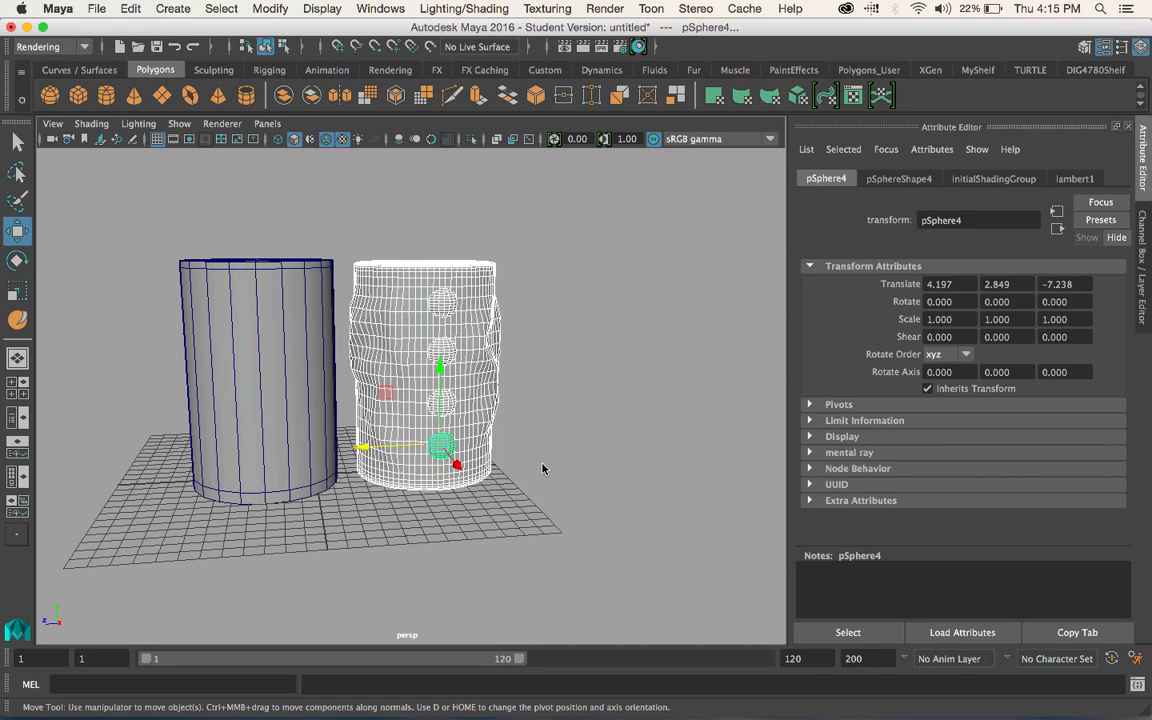
click(400, 350)
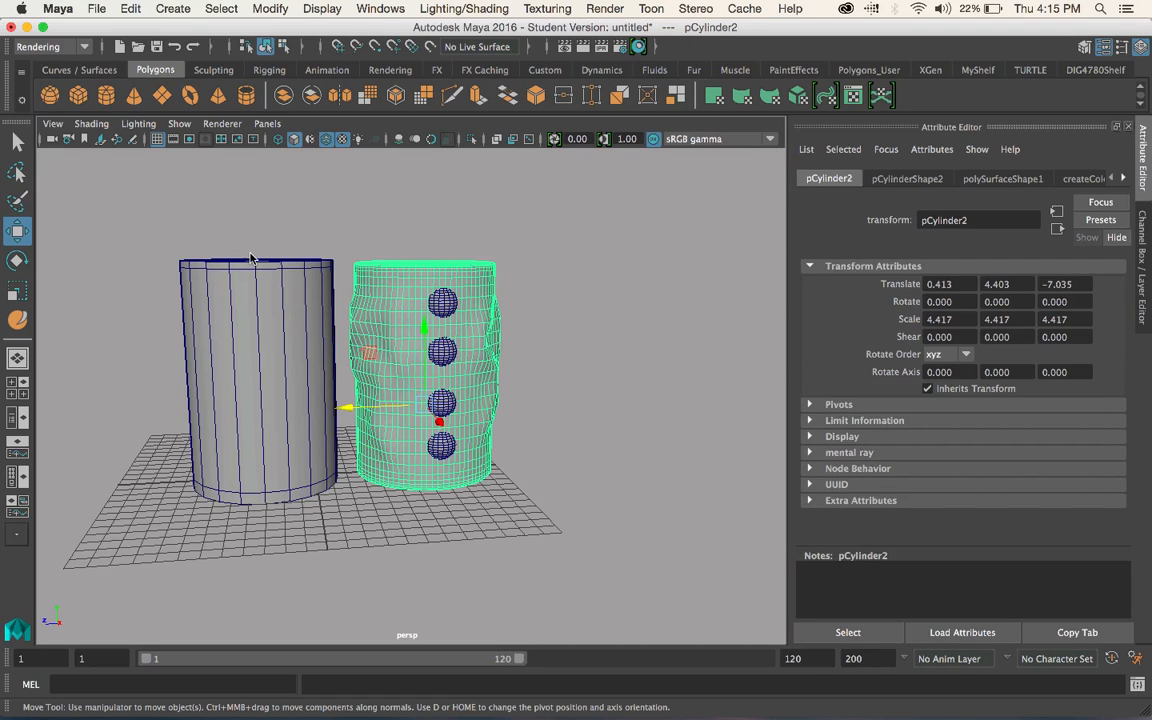
- Show the lowres cylinder in the UV Editor, using the Modeling menu set, and apply automatic UV mapping to it
click(285, 358)
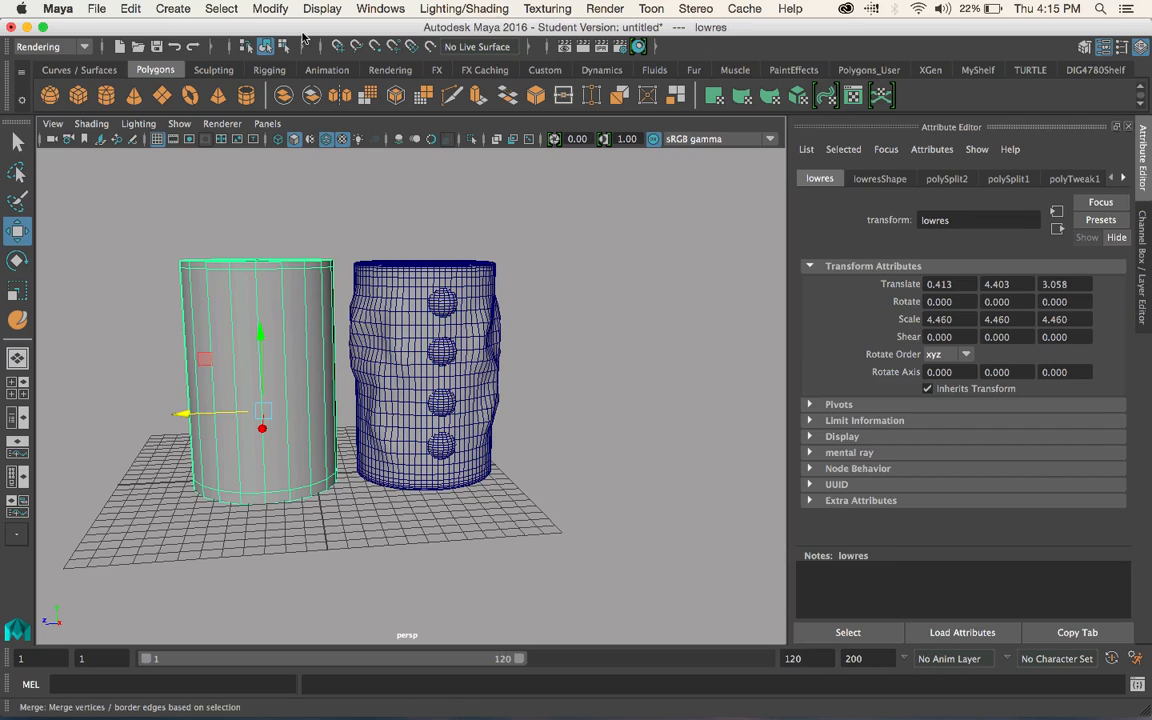
click(50, 46)
click(40, 60)
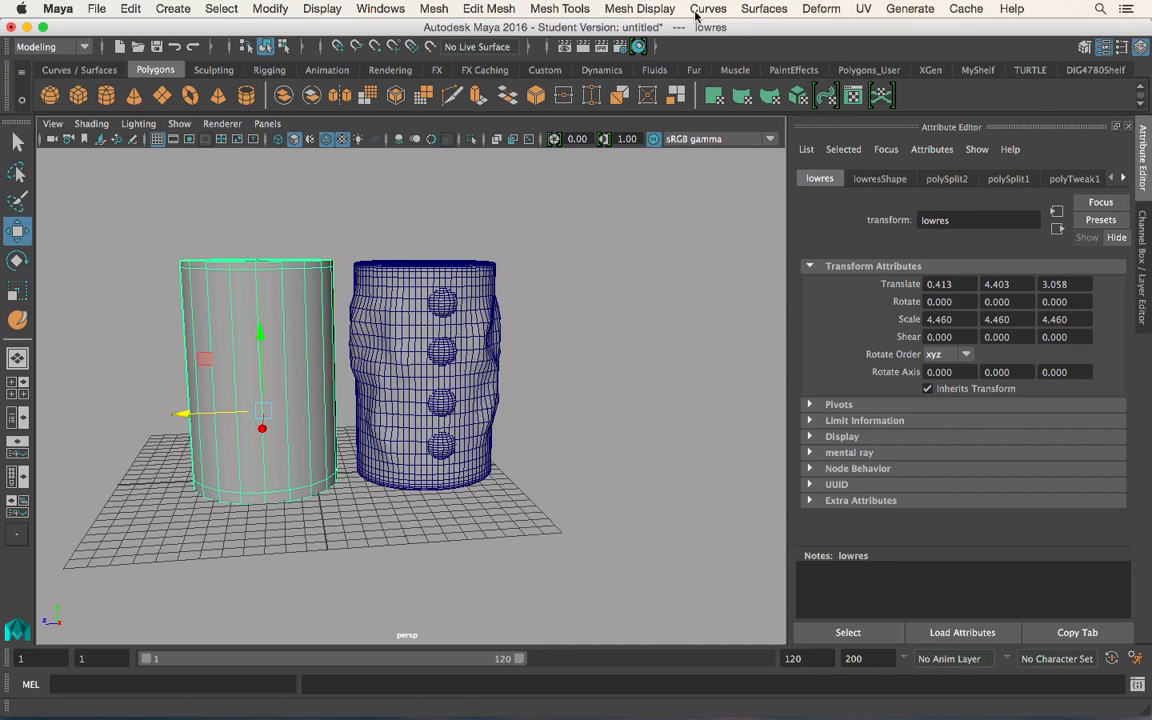
click(640, 8)
click(868, 45)
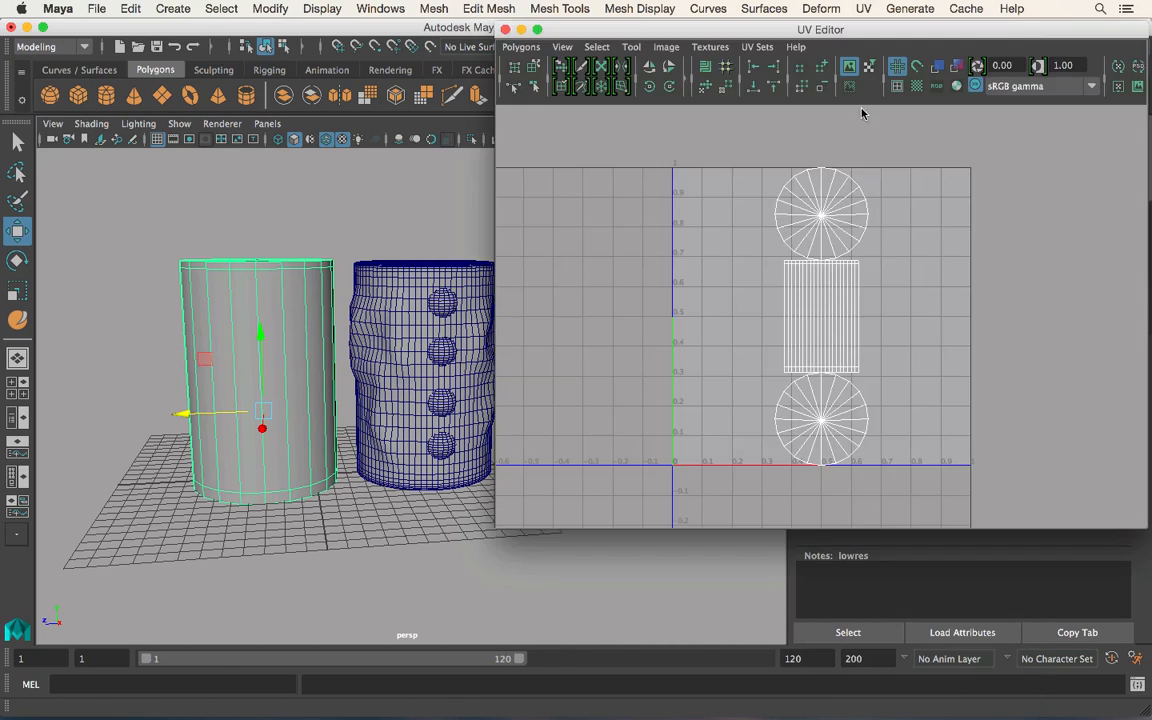
click(407, 357)
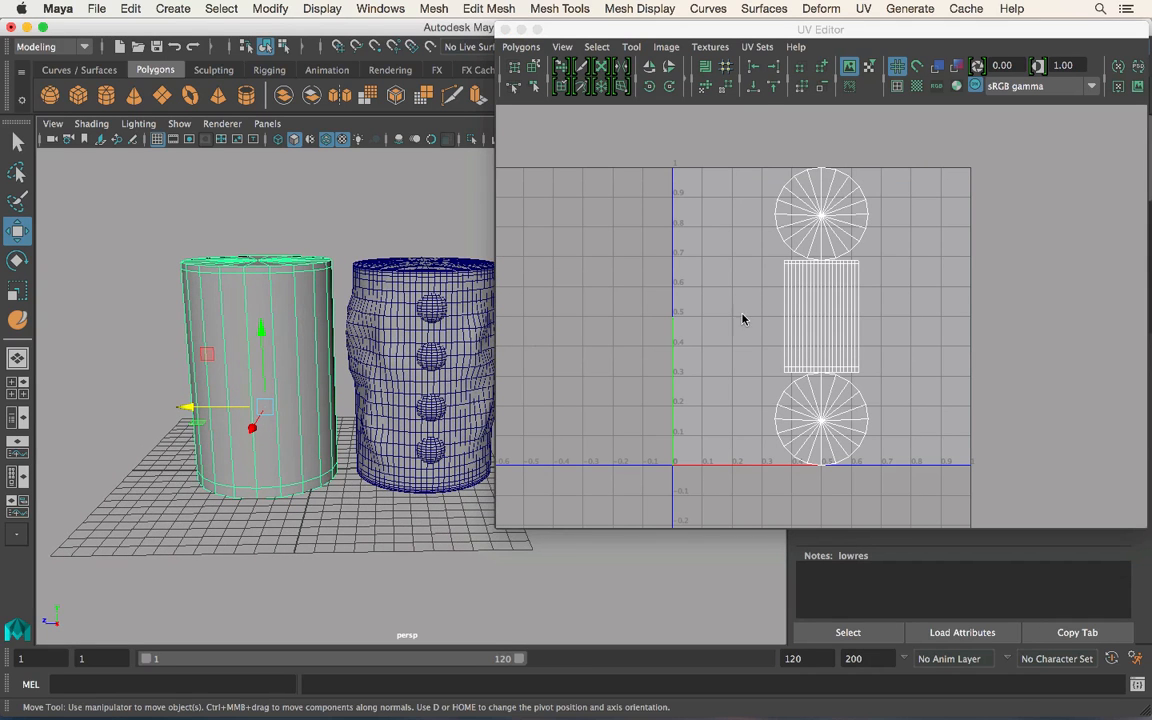
click(864, 10)
click(890, 122)
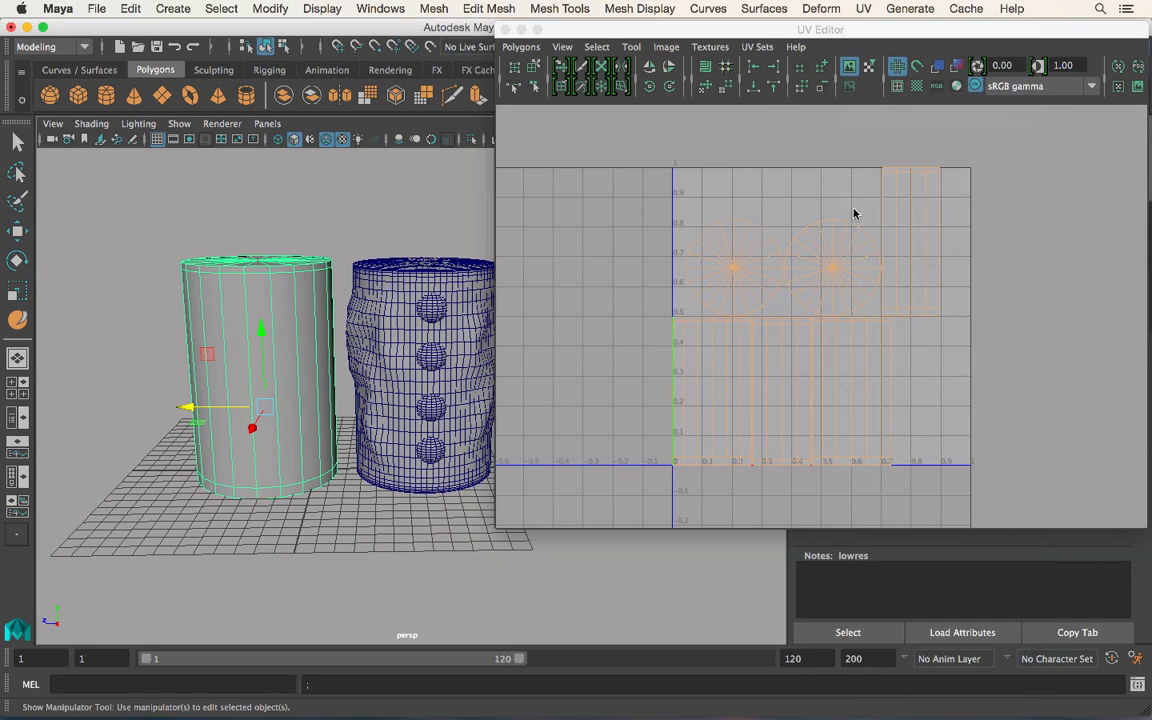
- Move and sew the matching vertical UV edges of the lowres cylinder's side shells to join them into one continuous strip
right_drag(884, 347, 815, 298)
right_drag(894, 382, 891, 337)
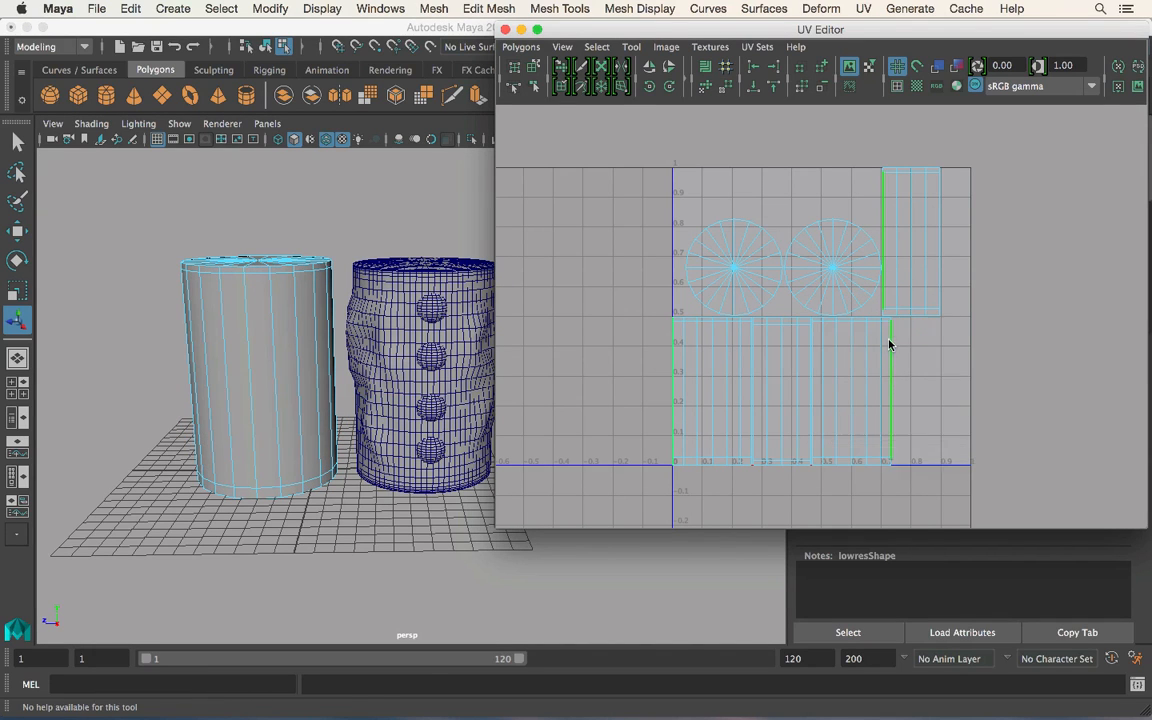
click(949, 377)
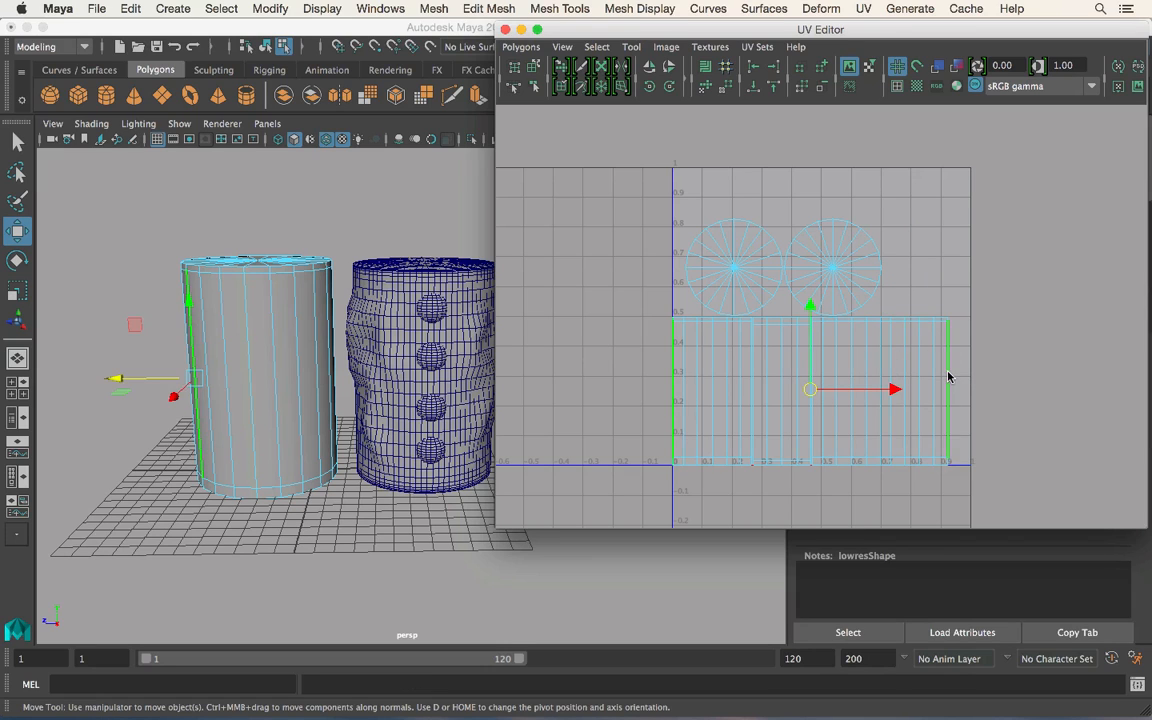
shift+right_drag(949, 378, 949, 342)
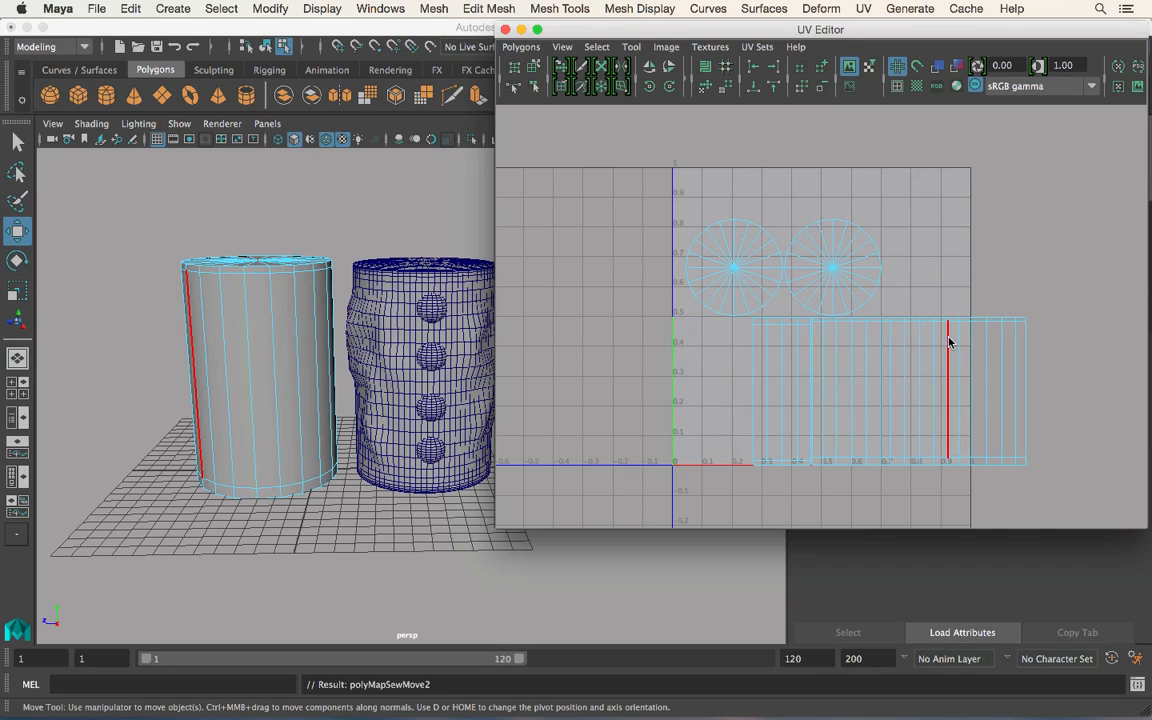
click(813, 360)
shift+right_drag(812, 359, 812, 318)
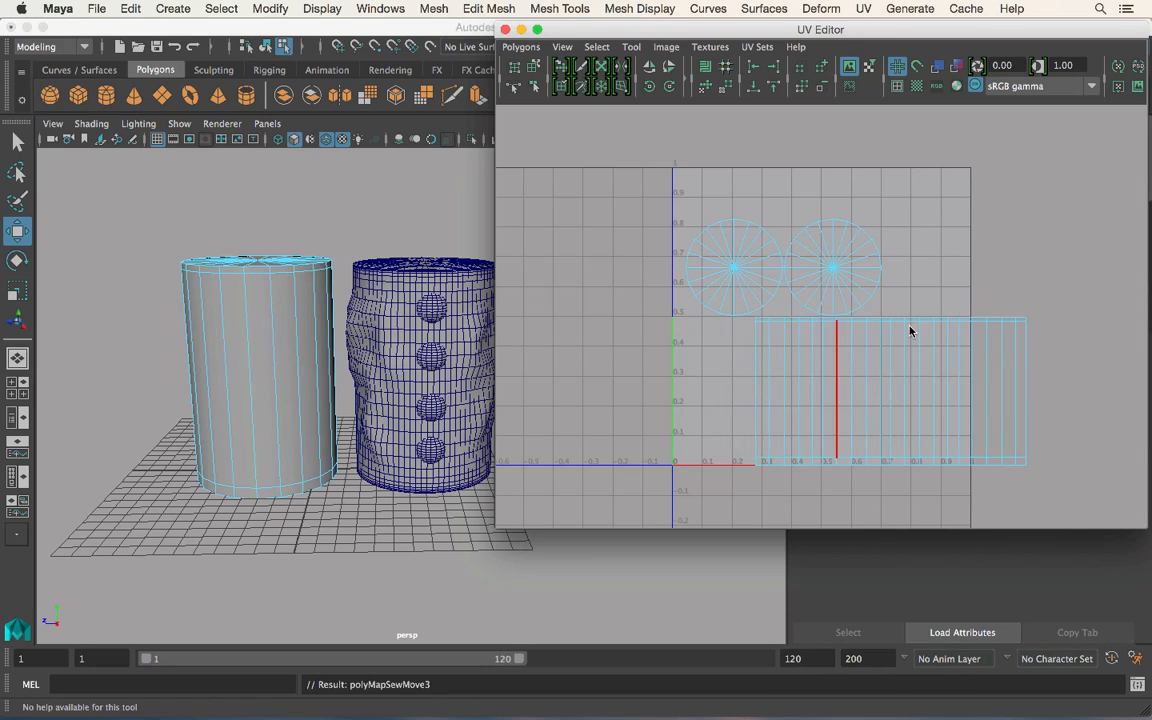
- Lay out the lowres cylinder's UV shells within the 0 to 1 space and return to object mode
click(520, 48)
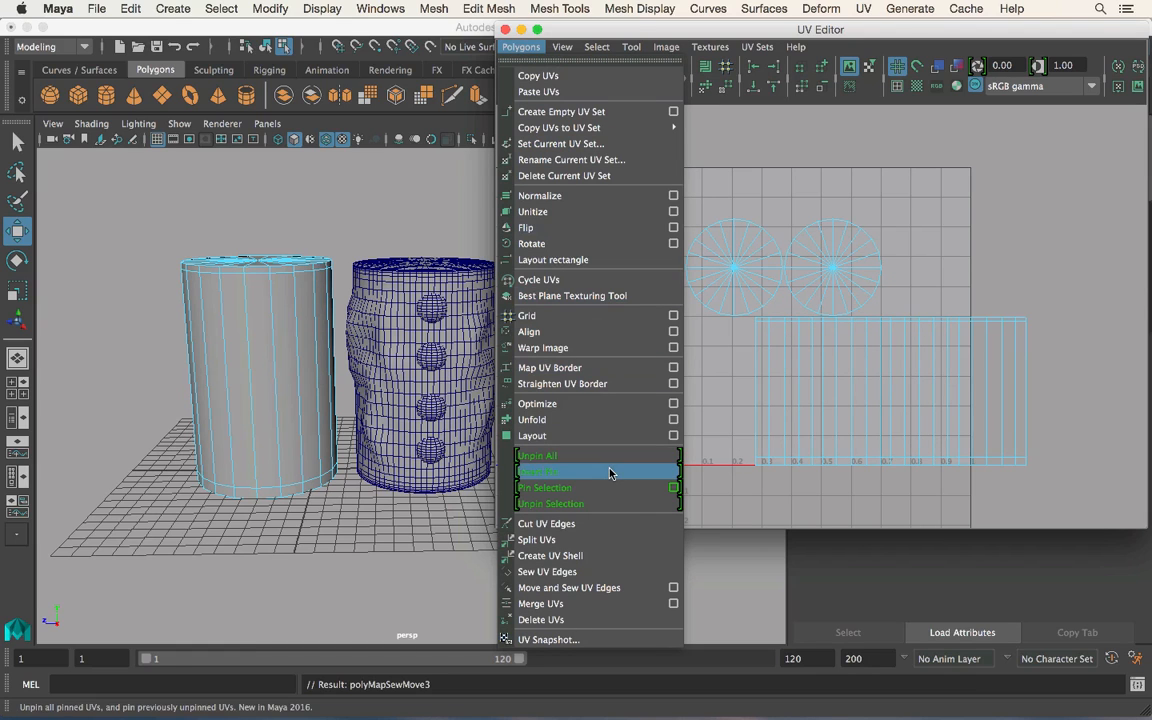
click(585, 442)
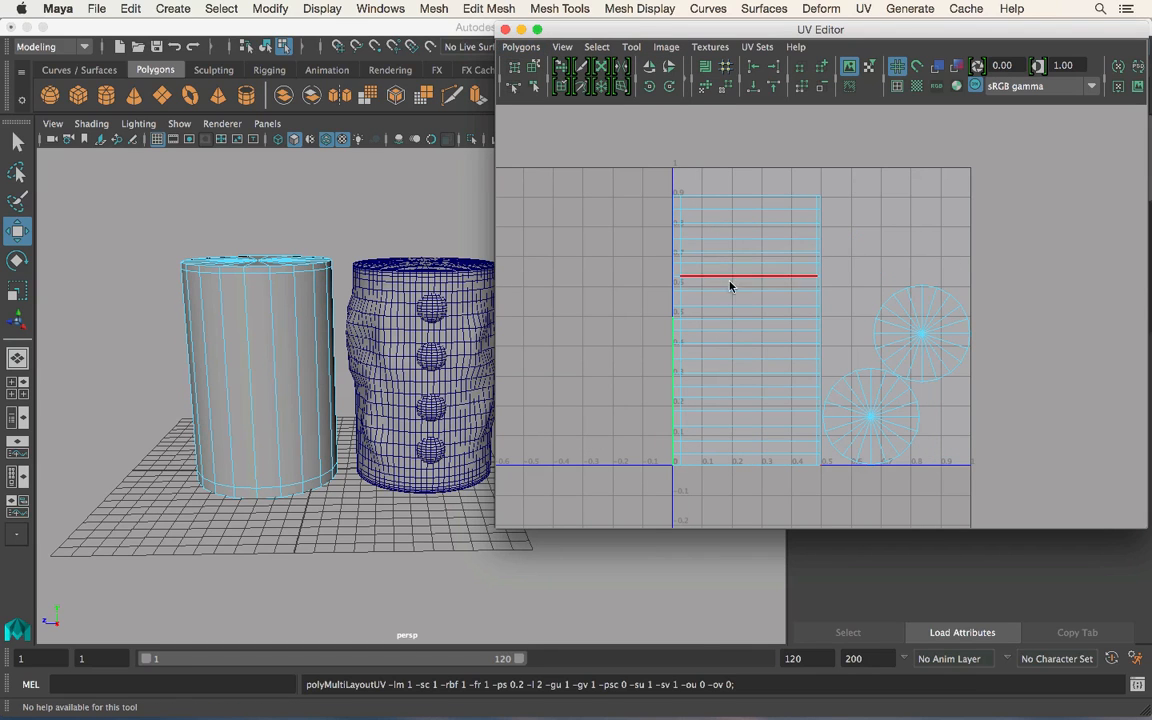
right_drag(275, 242, 346, 272)
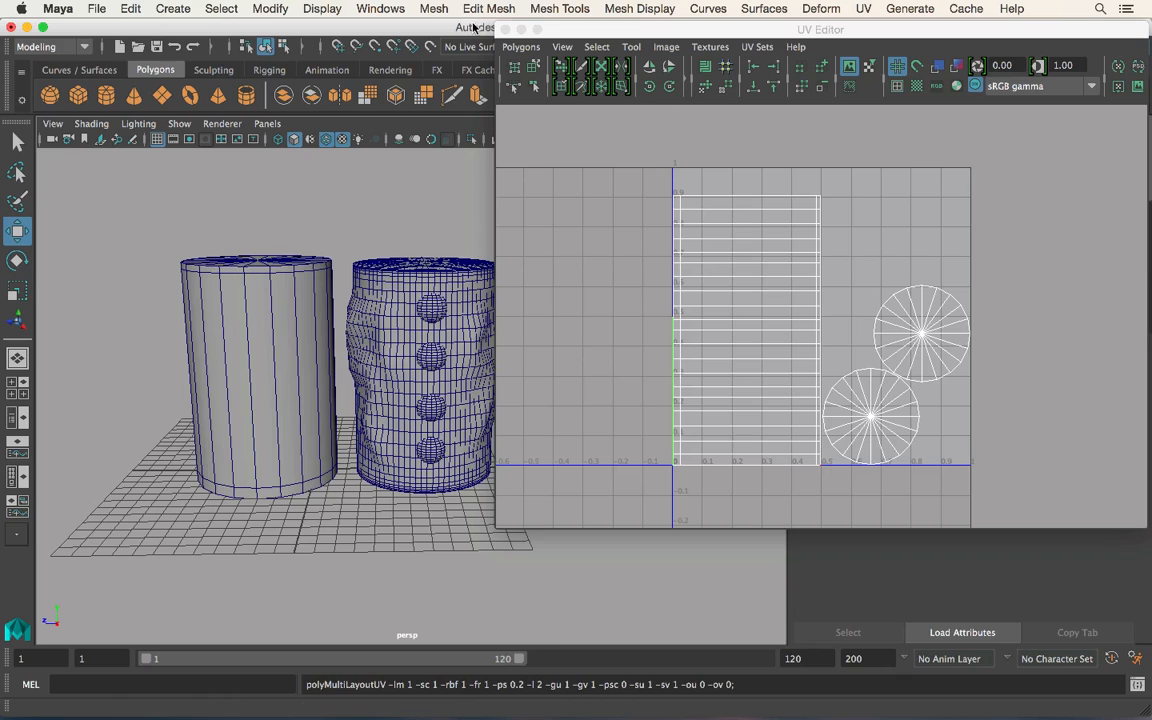
- Compare the UVs of the lowres cylinder with those of the sculpted cylinder and its four spheres
click(212, 303)
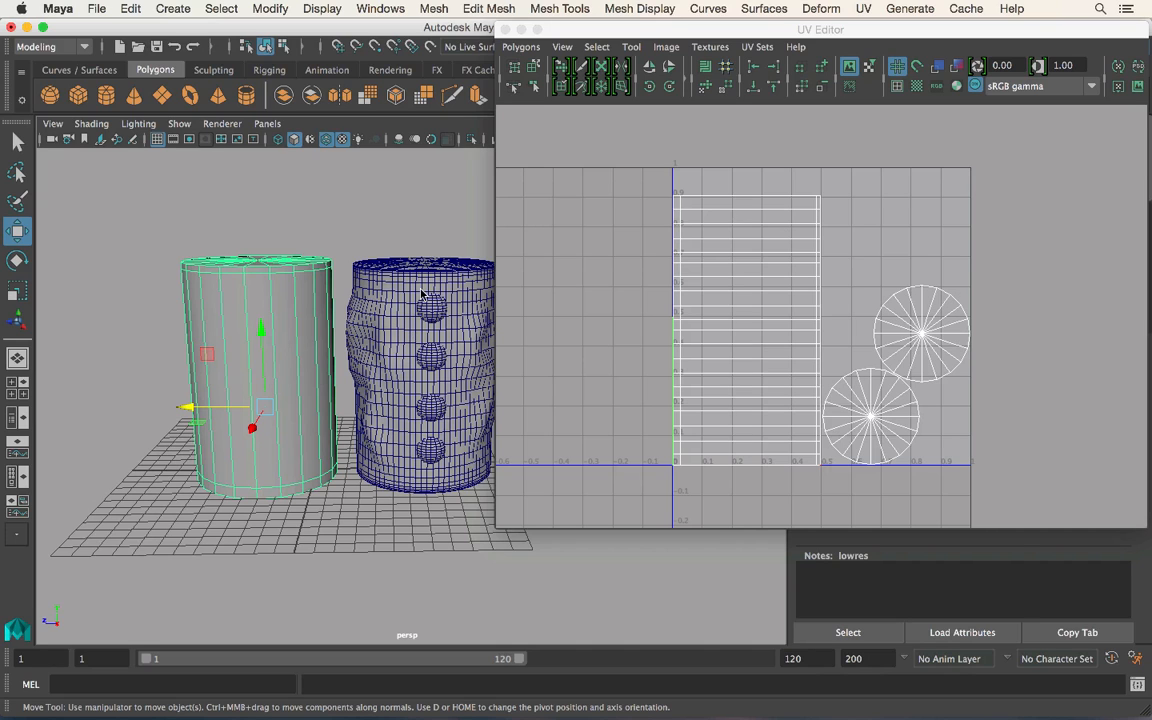
click(462, 488)
drag(463, 495, 465, 499)
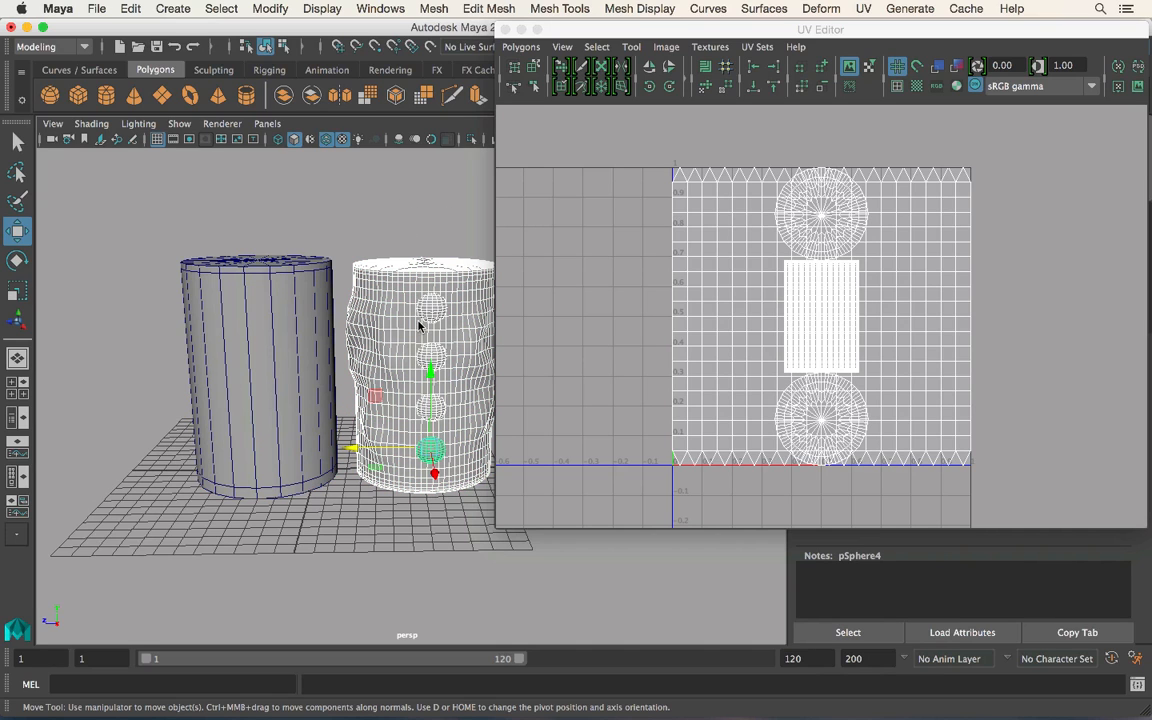
click(447, 299)
shift+click(420, 448)
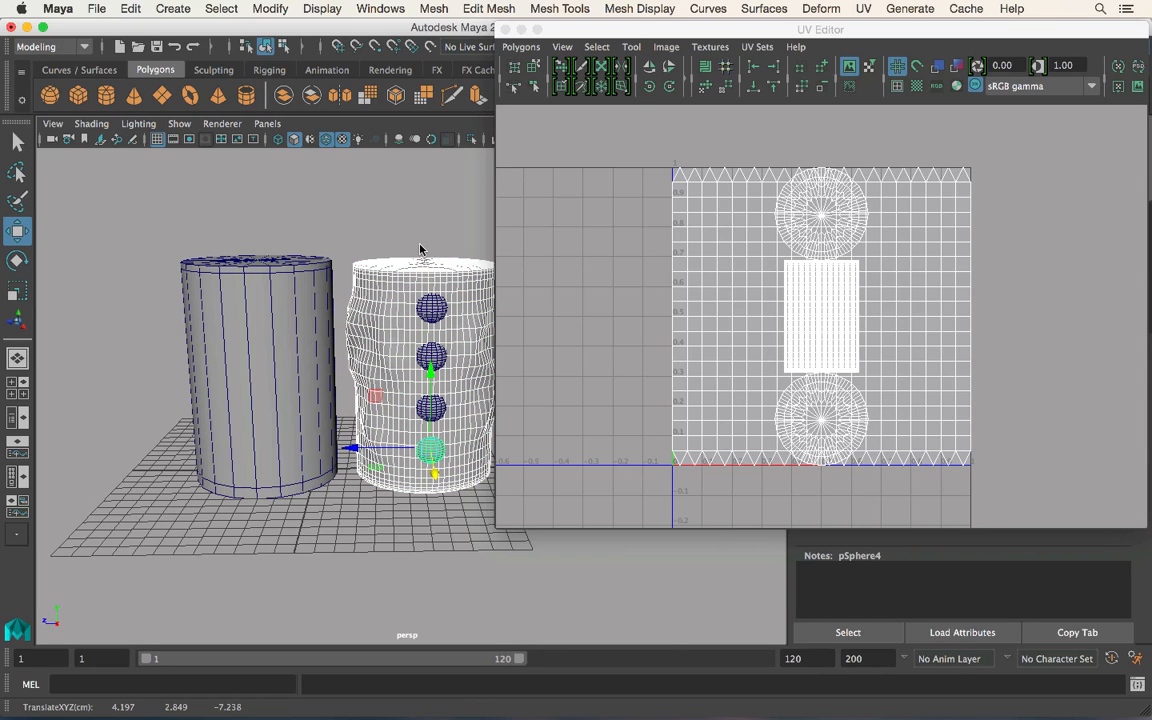
drag(399, 208, 465, 482)
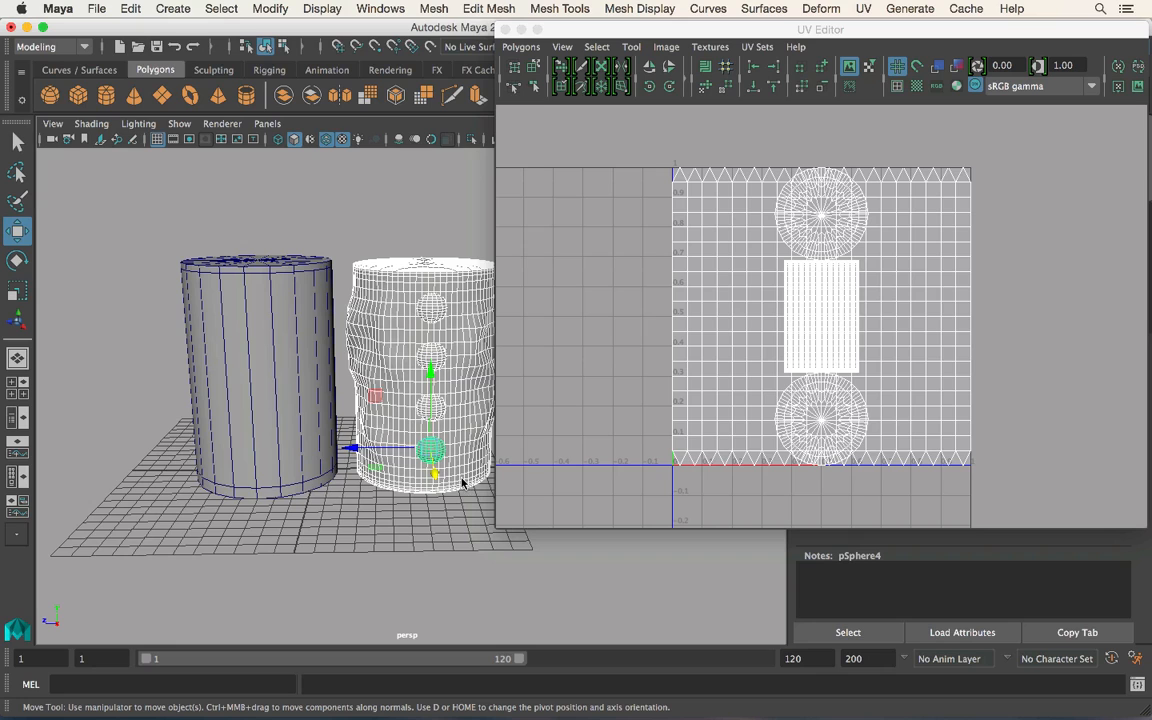
click(226, 366)
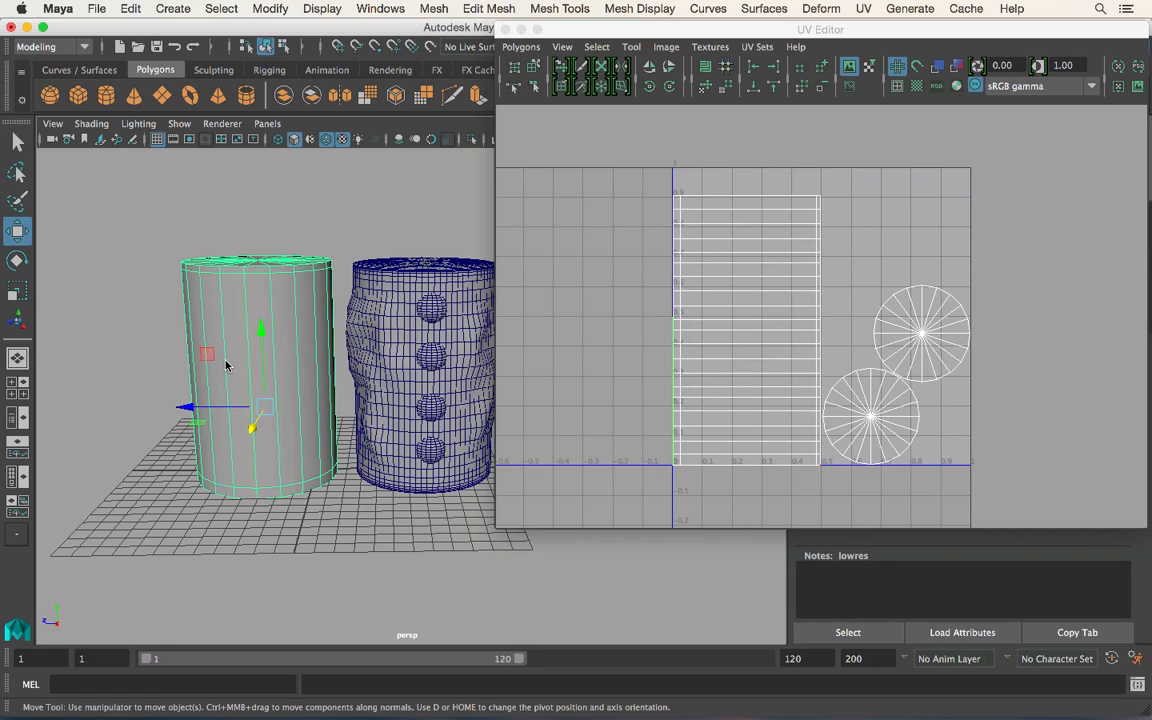
- Close the UV Editor and move the lowres cylinder along Z to about -6.975, so it overlaps the sculpted cylinder
click(505, 29)
click(201, 407)
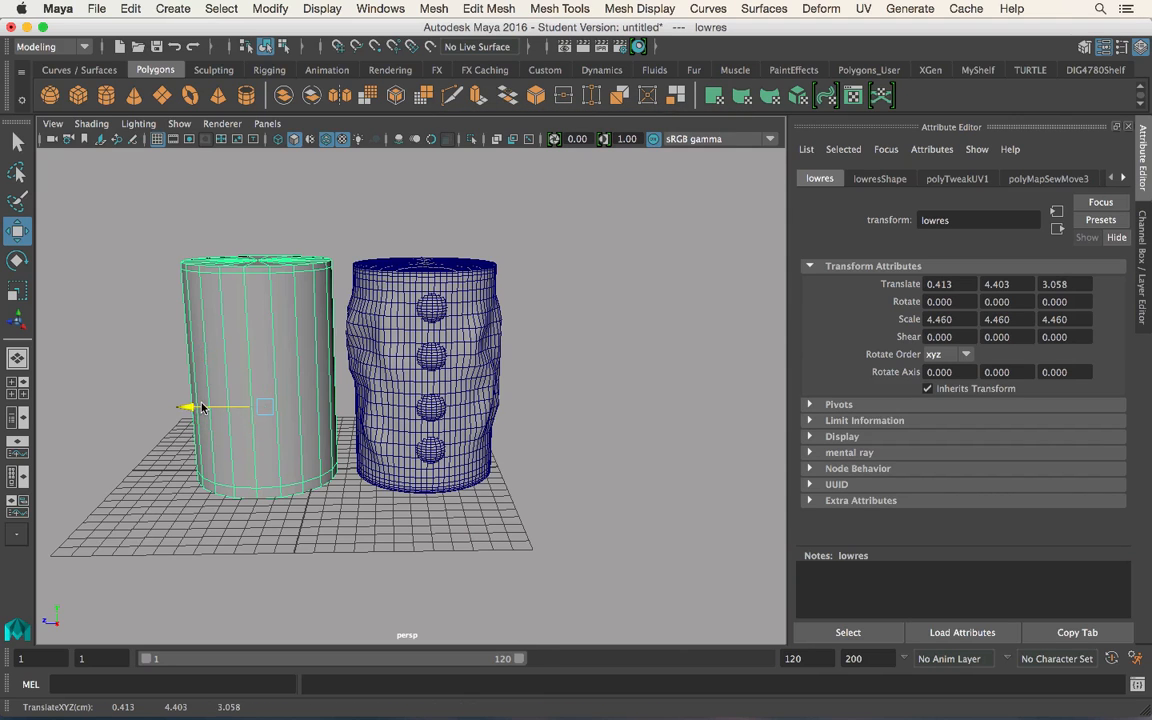
drag(201, 407, 345, 404)
alt+drag(560, 393, 545, 446)
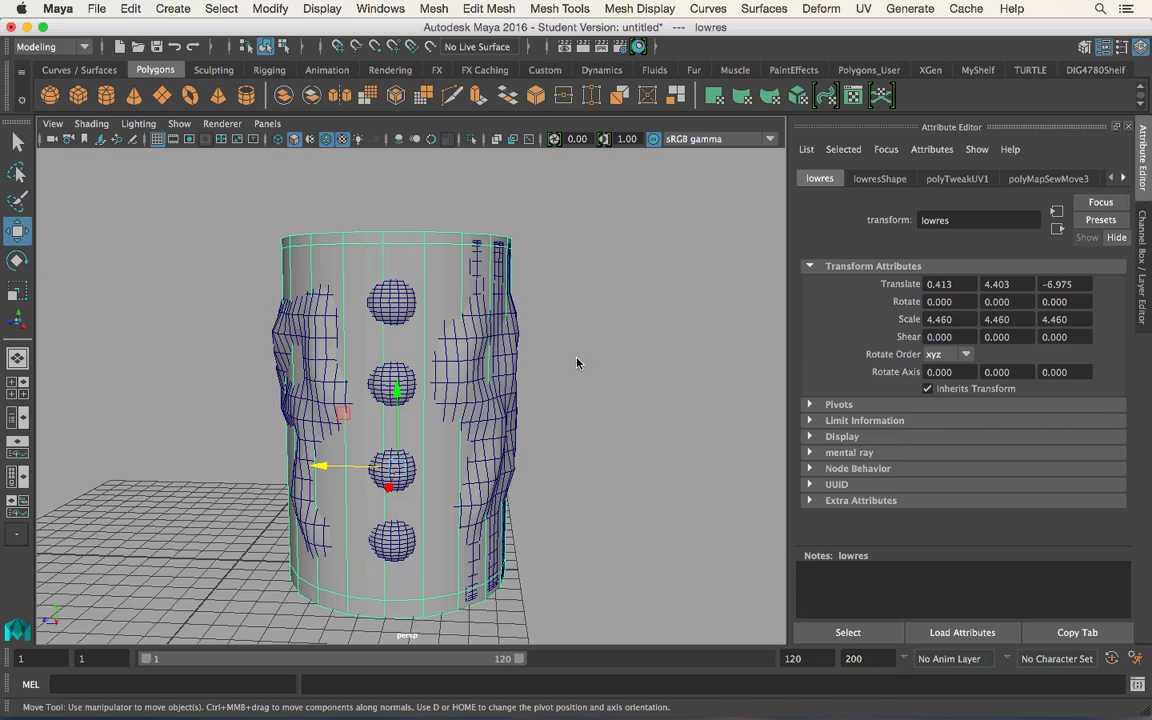
- Switch to the Rendering menu set and open Transfer Maps for the lowres cylinder
click(62, 47)
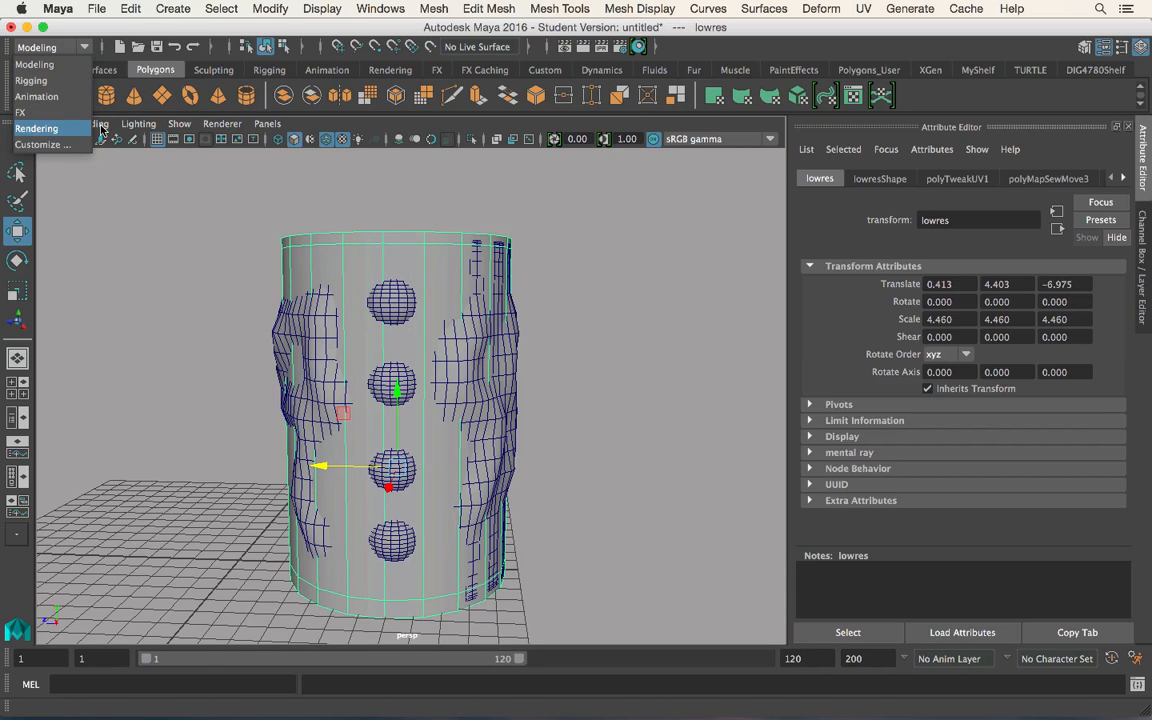
click(50, 51)
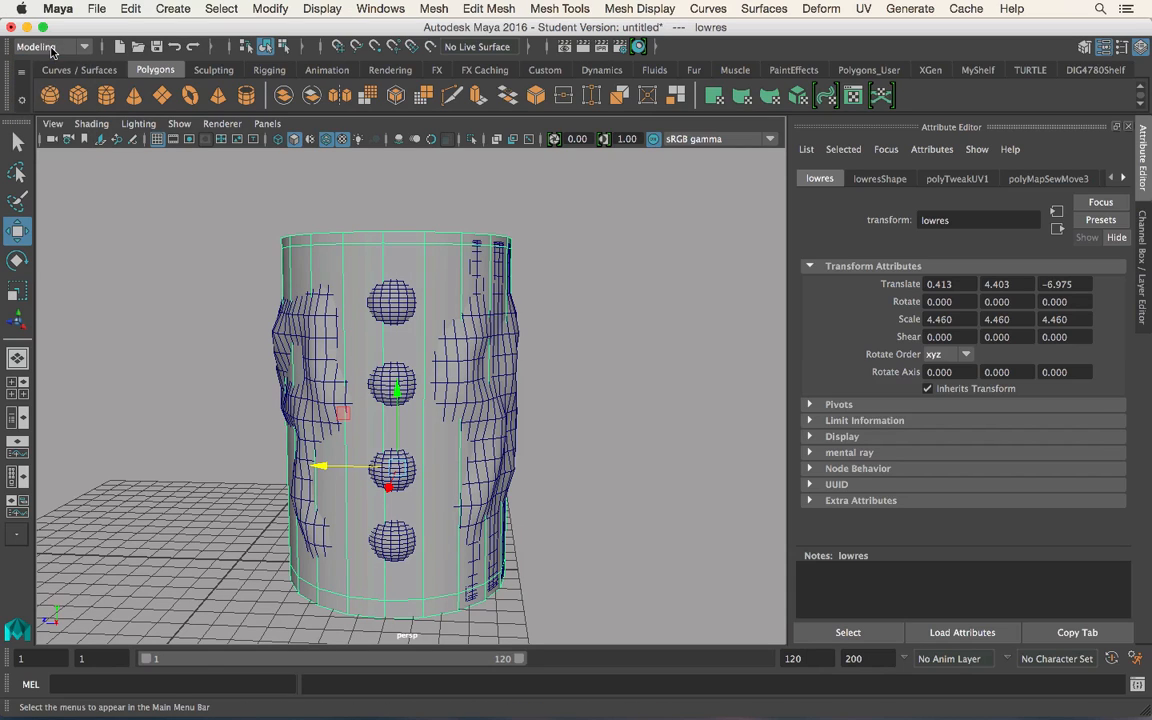
click(50, 51)
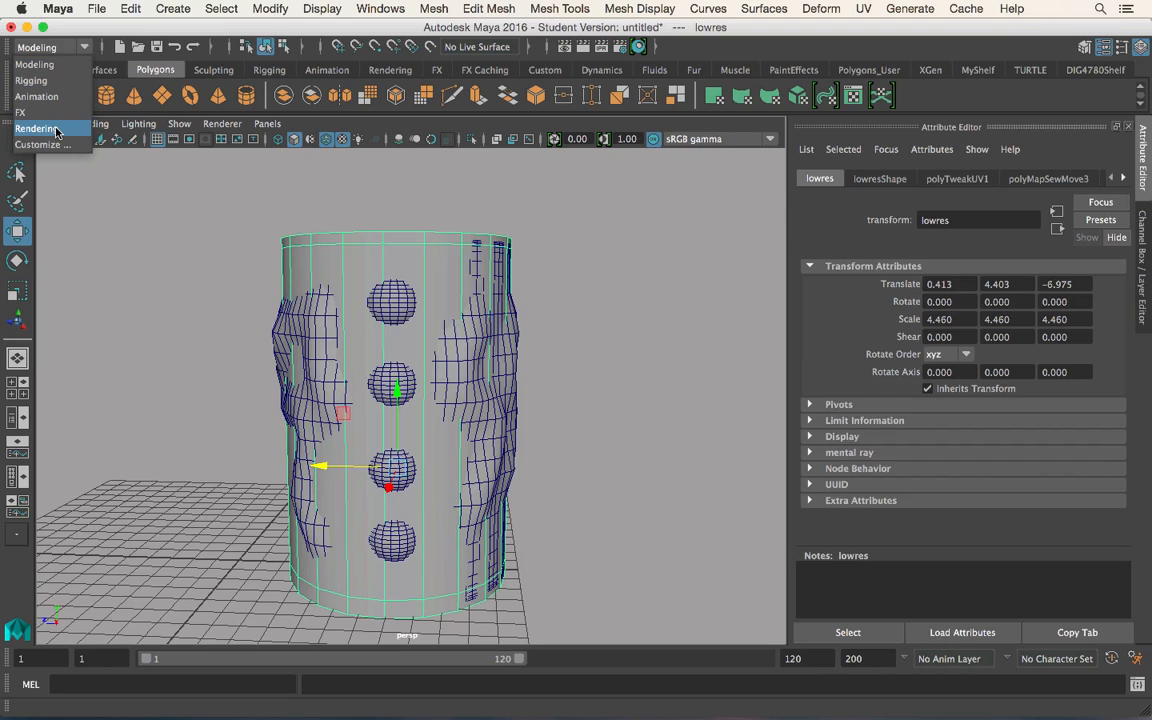
click(56, 131)
click(433, 9)
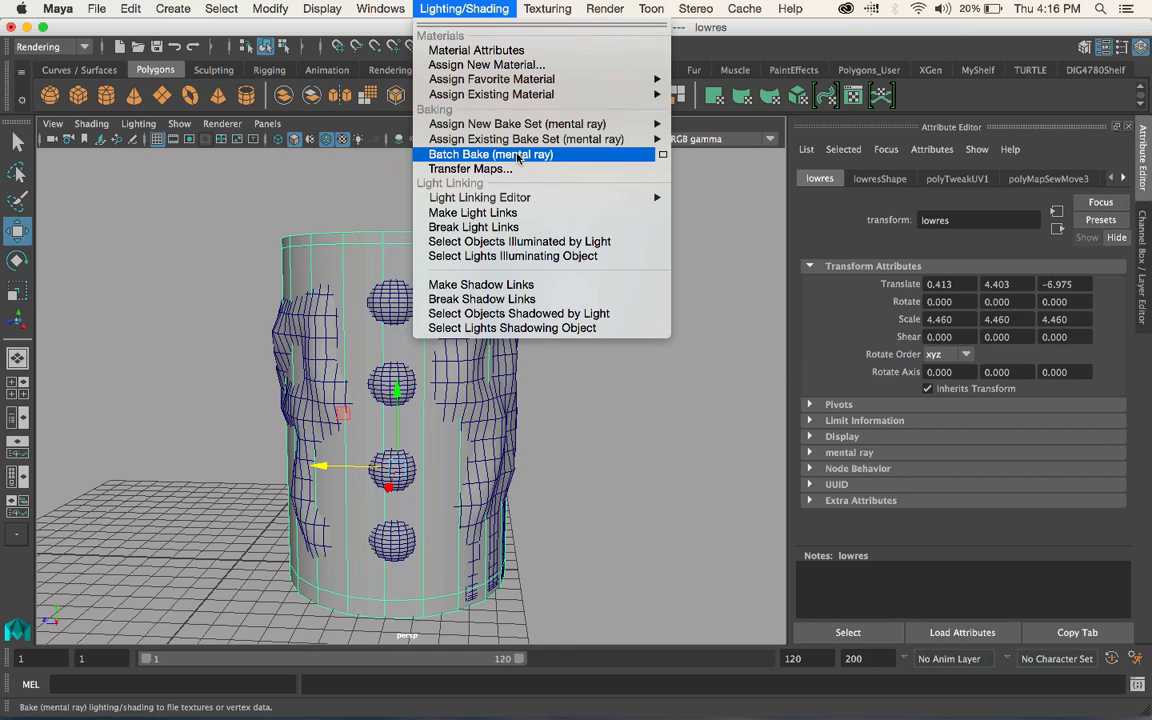
click(449, 170)
- Clear all existing target meshes from the Transfer Maps settings
click(648, 44)
click(668, 78)
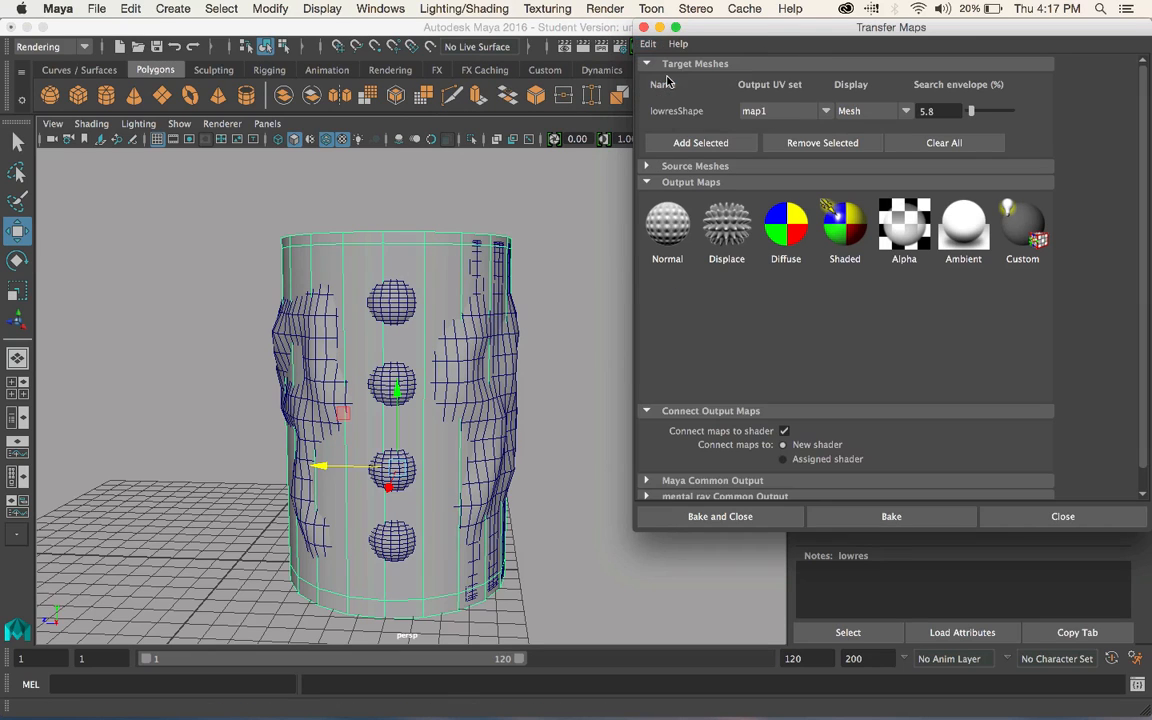
click(944, 142)
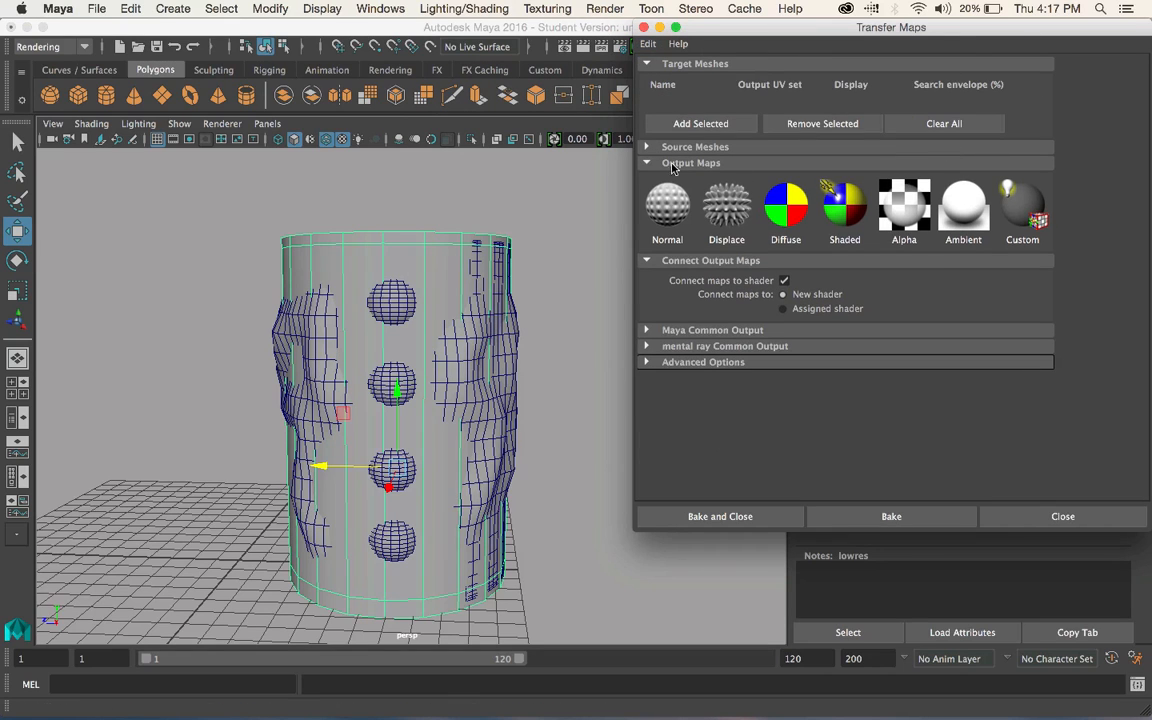
click(646, 64)
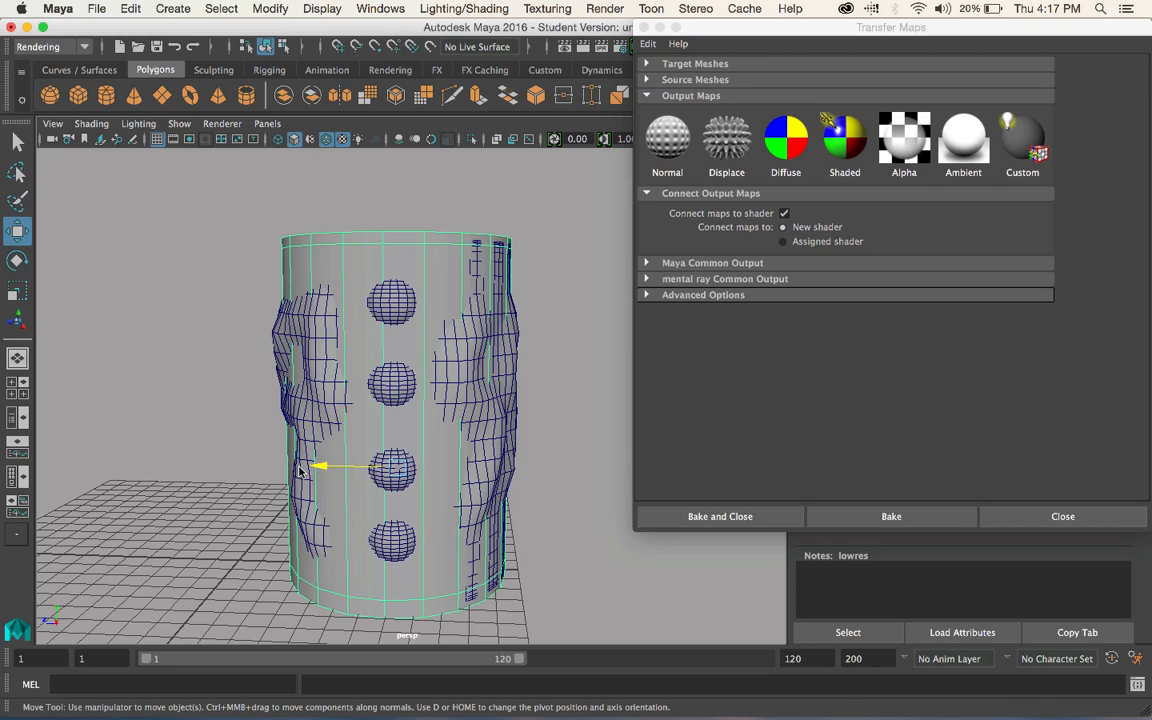
drag(321, 465, 134, 465)
key(q)
key(super+shift+s)
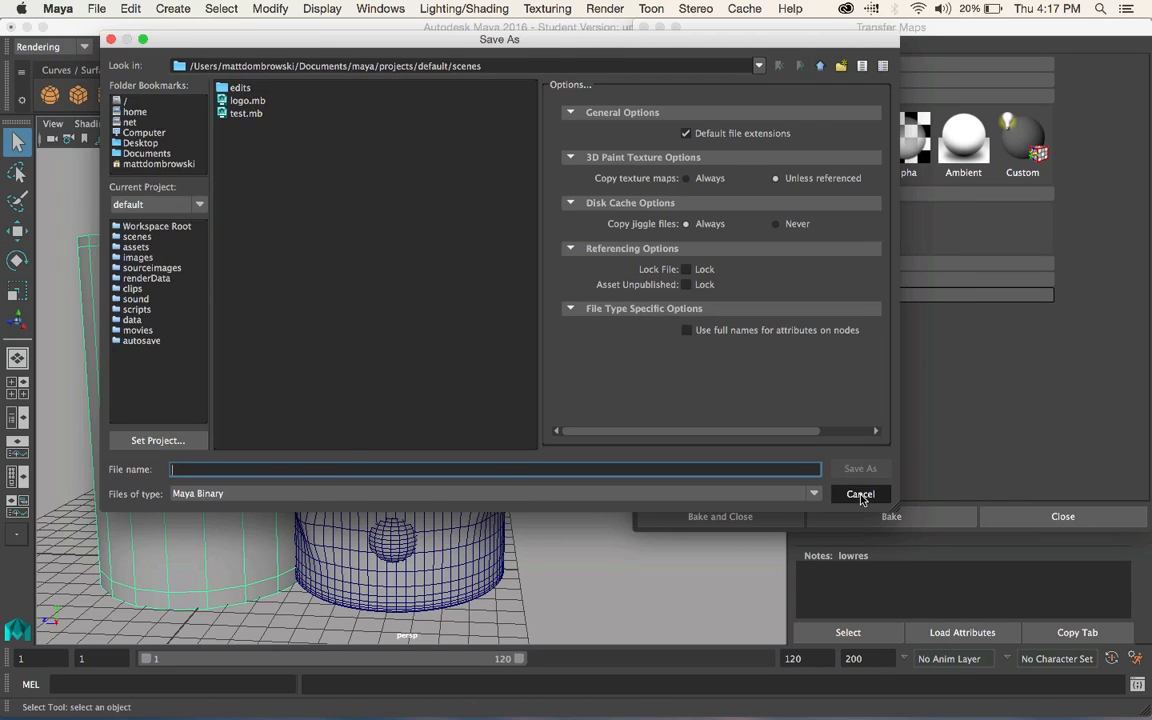
click(860, 494)
key(w)
key(super+z)
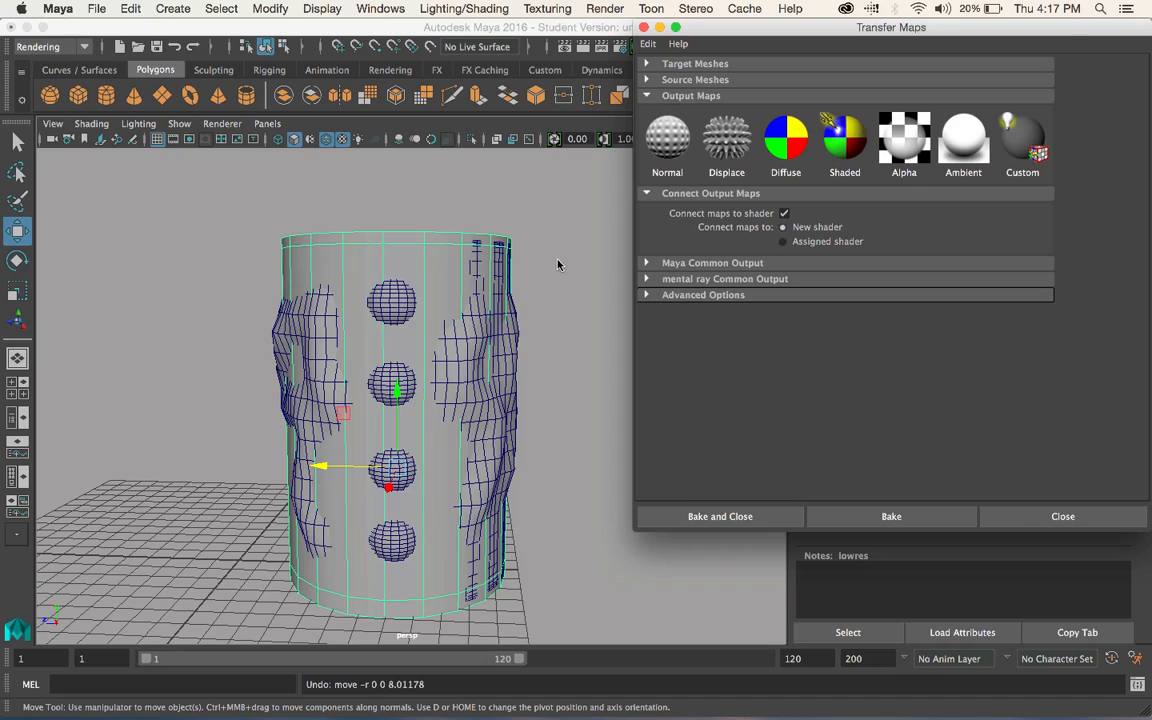
- Add the lowres cylinder as the target mesh and set its display to Envelope
click(695, 63)
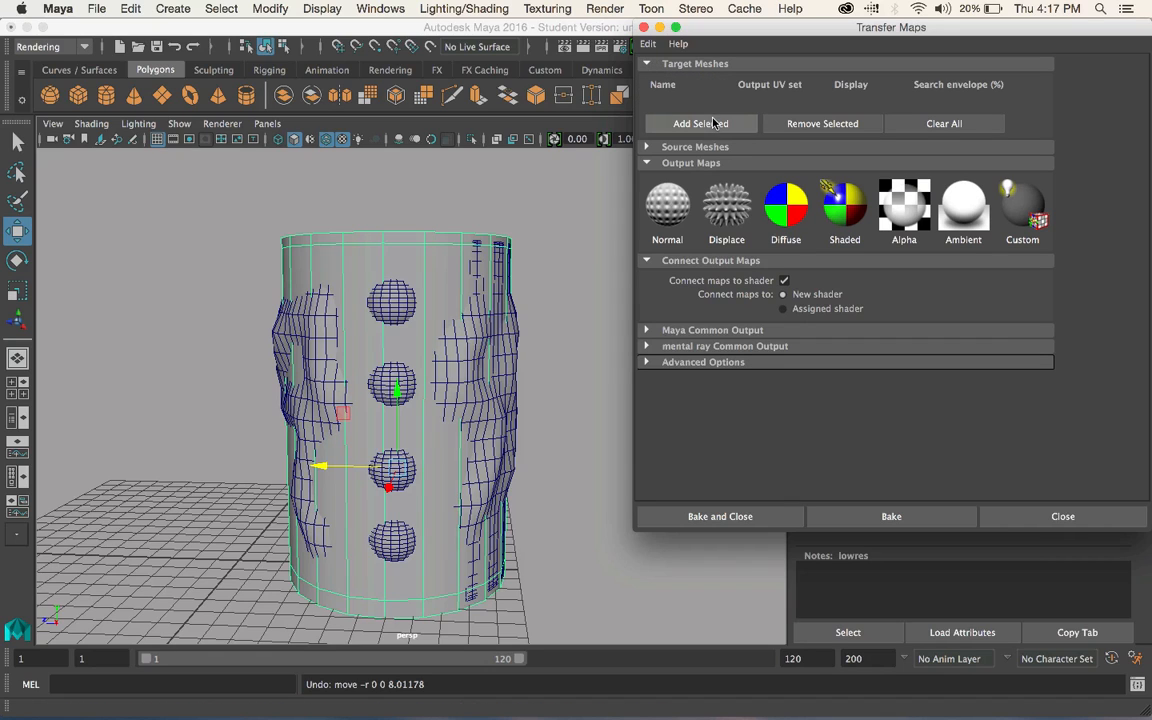
click(728, 122)
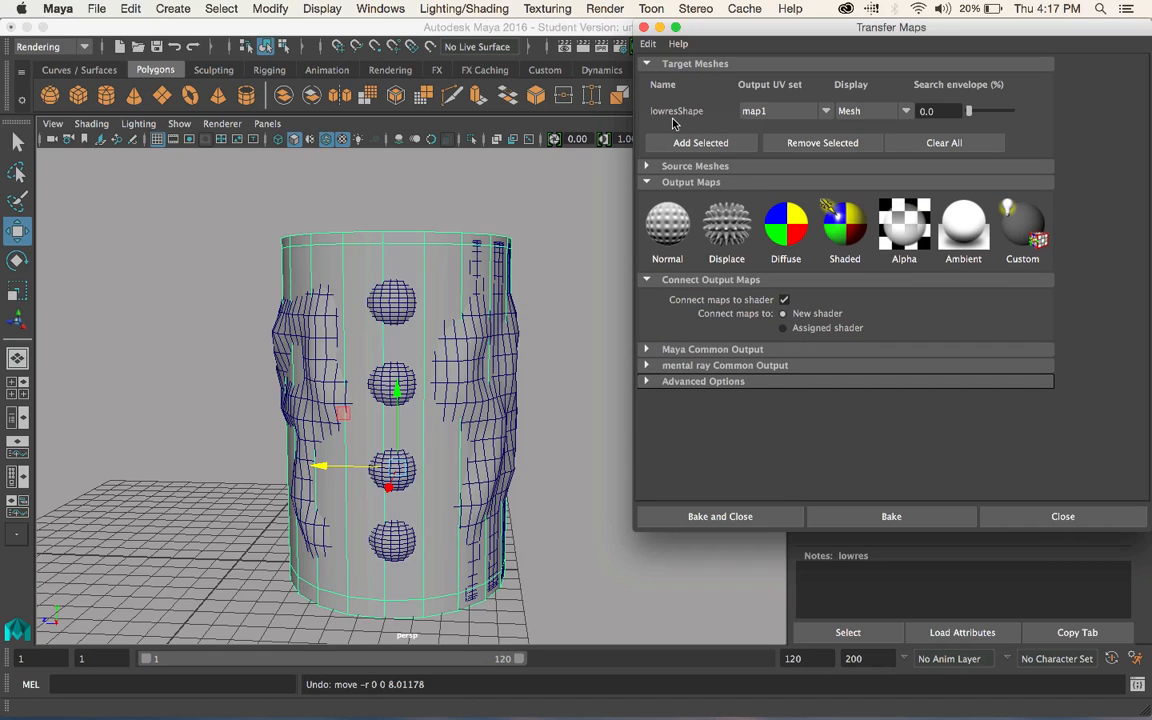
click(864, 112)
click(856, 146)
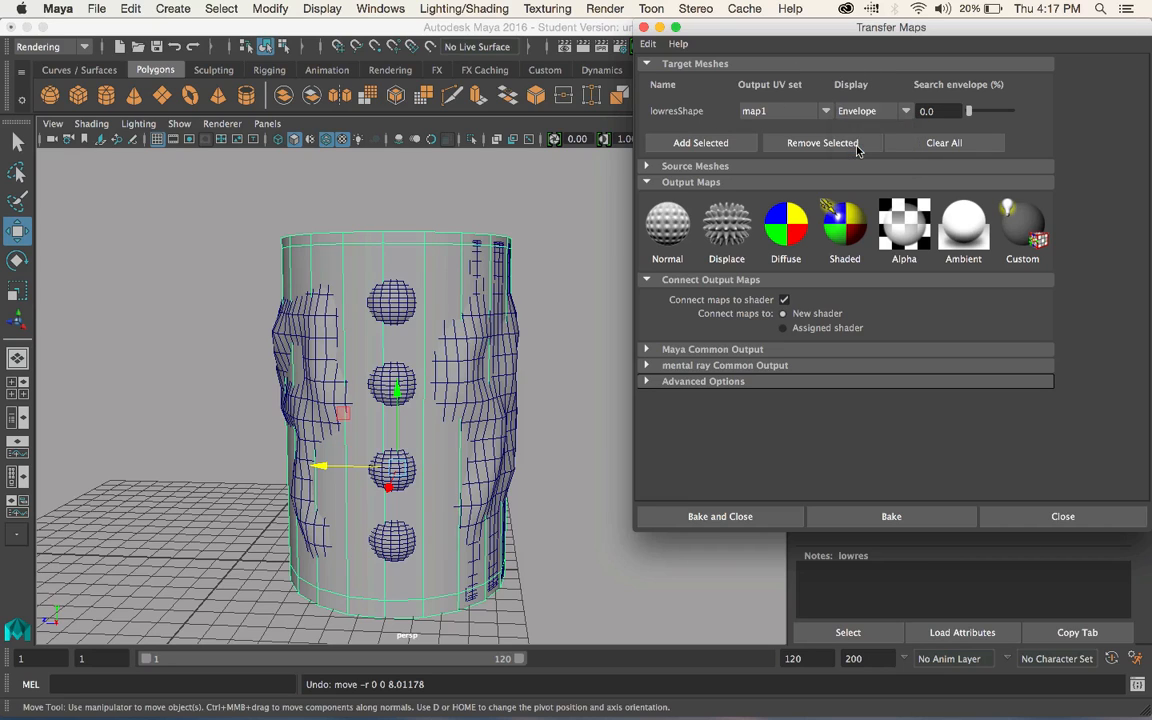
- Set the lowres target's search envelope to 5.8%, so it encloses the sculpted cylinder and its spheres
drag(968, 115, 971, 115)
alt+drag(585, 212, 578, 249)
mouse_move(971, 111)
mouse_down()
mouse_move(983, 112)
mouse_move(970, 111)
mouse_up()
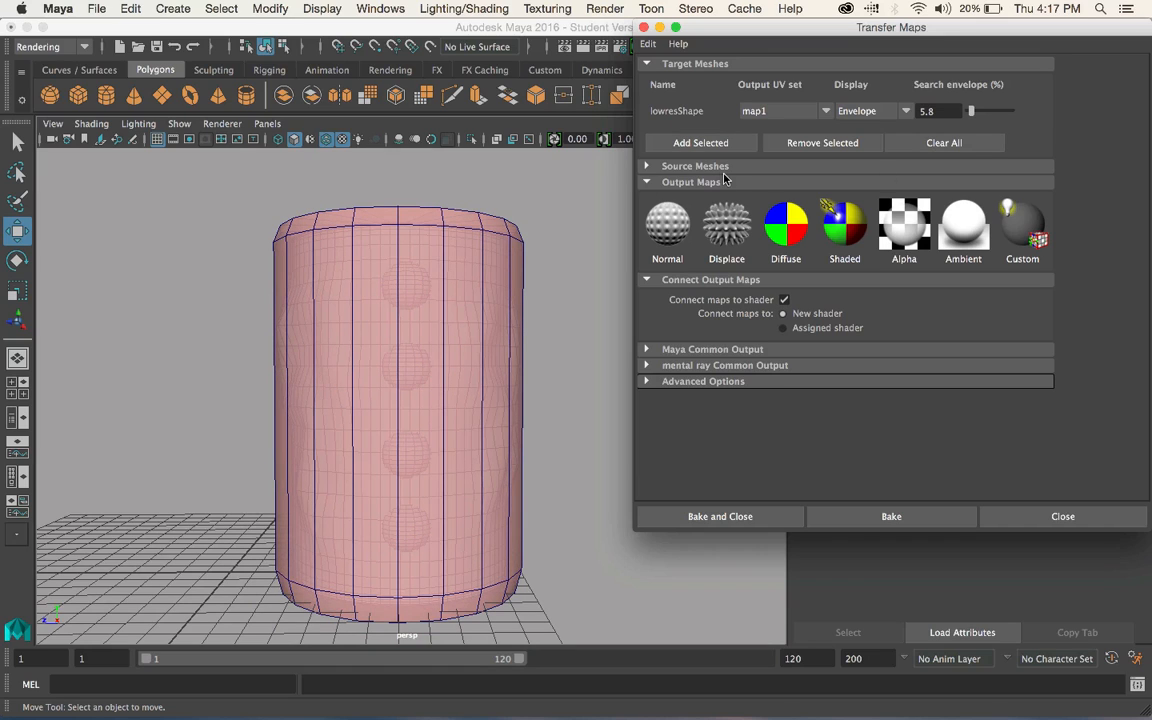
- Add the sculpted cylinder and its upper three spheres as source meshes, checking them in wireframe before returning to shaded display
click(648, 166)
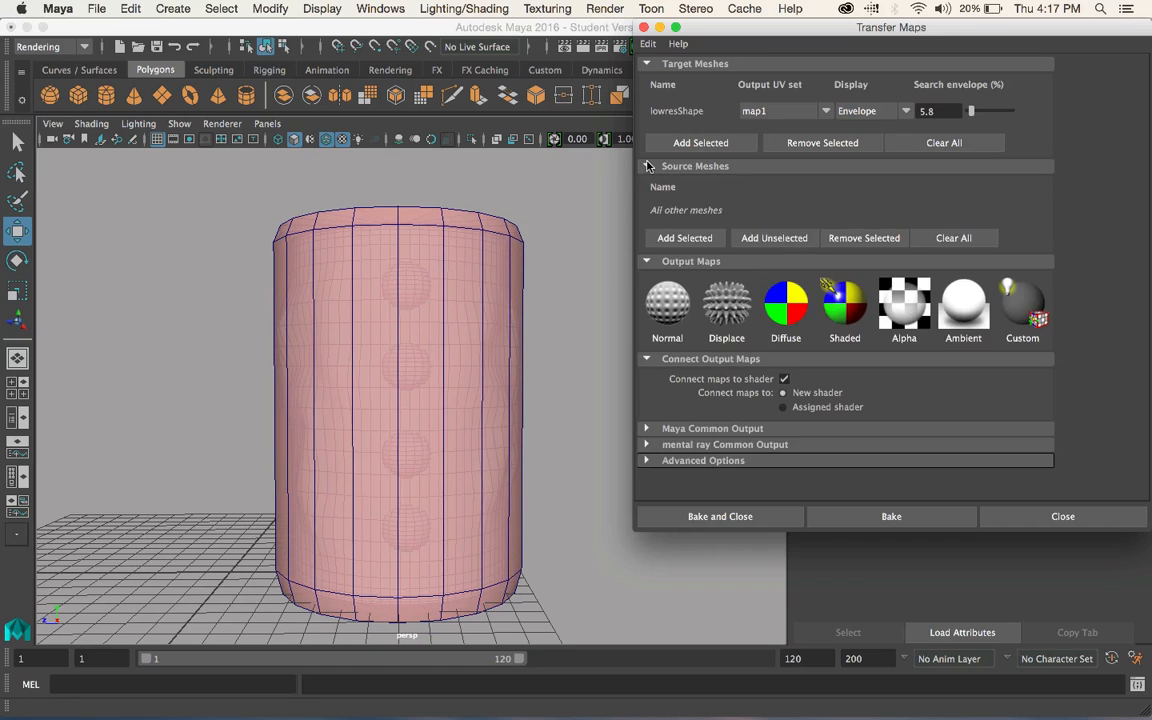
click(345, 295)
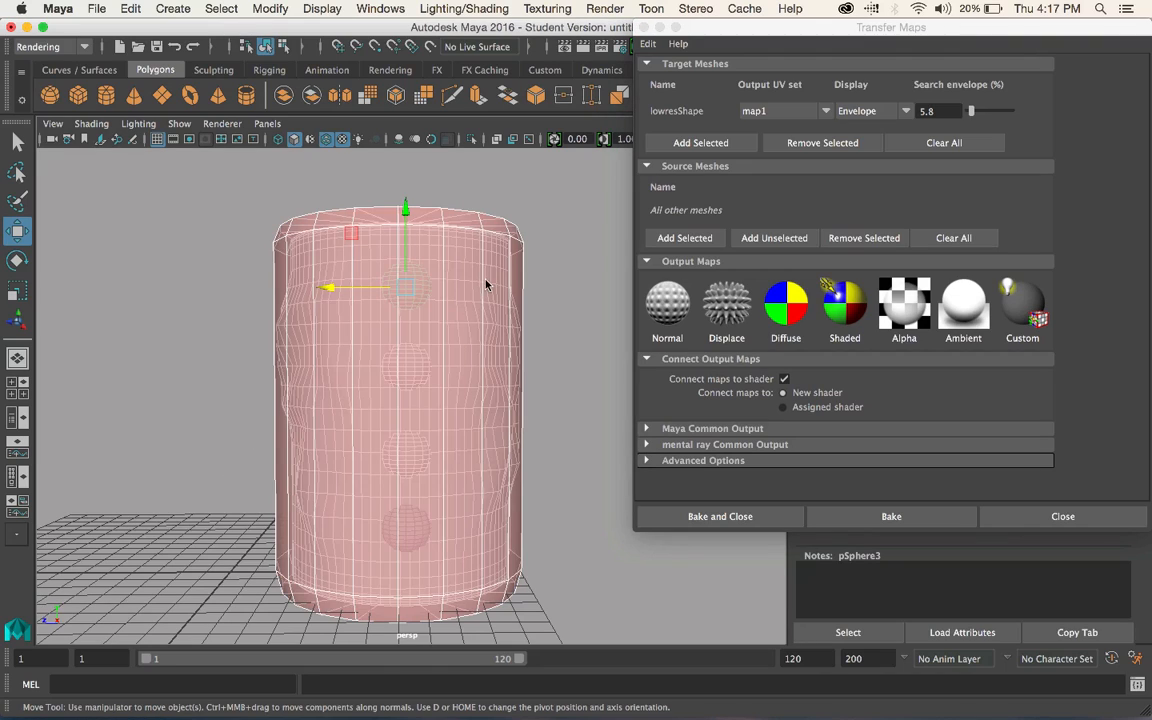
alt+drag(412, 270, 477, 322)
key(4)
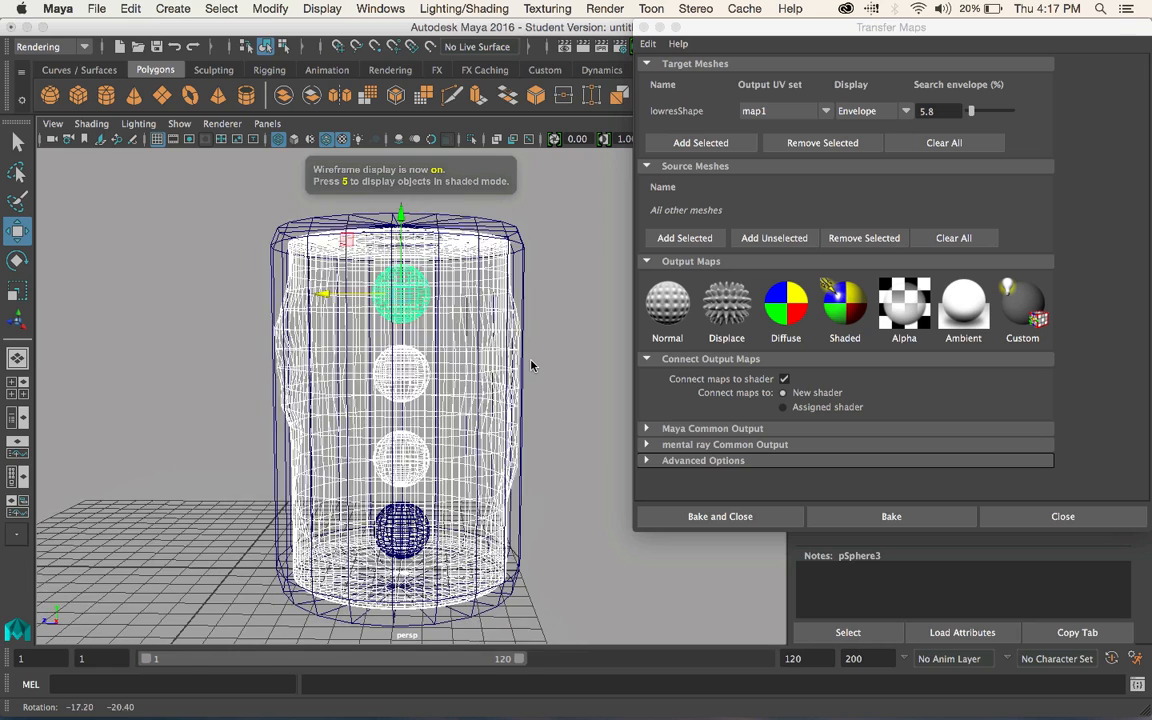
click(685, 238)
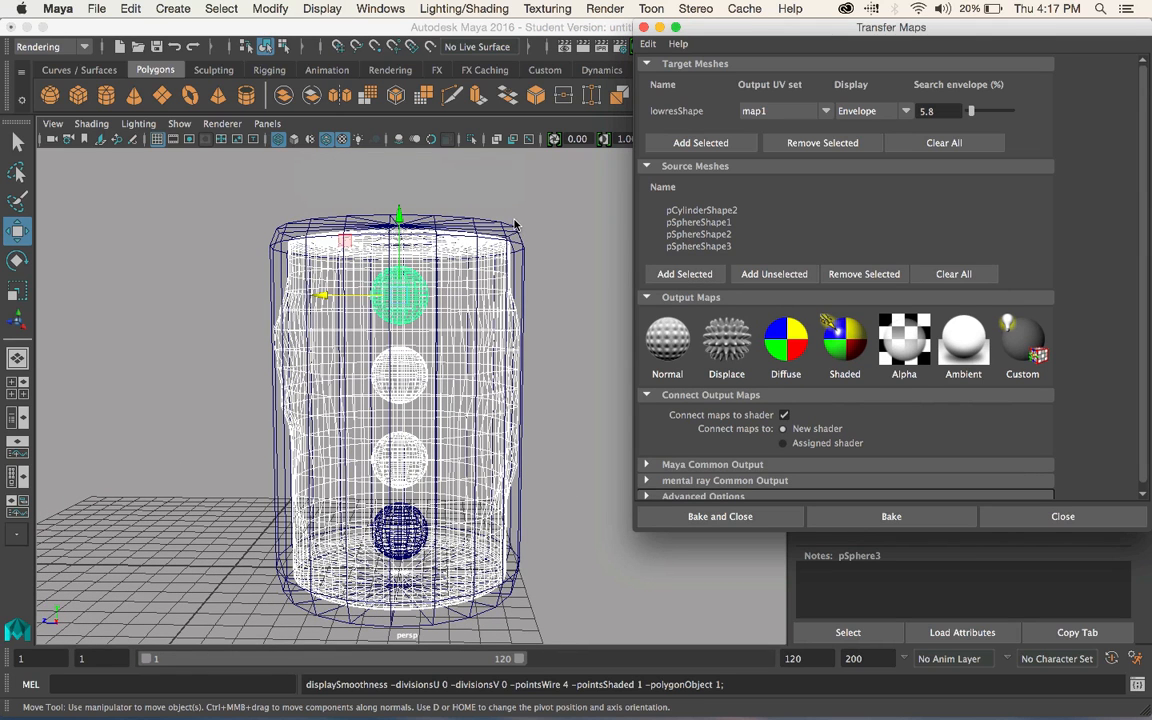
click(540, 284)
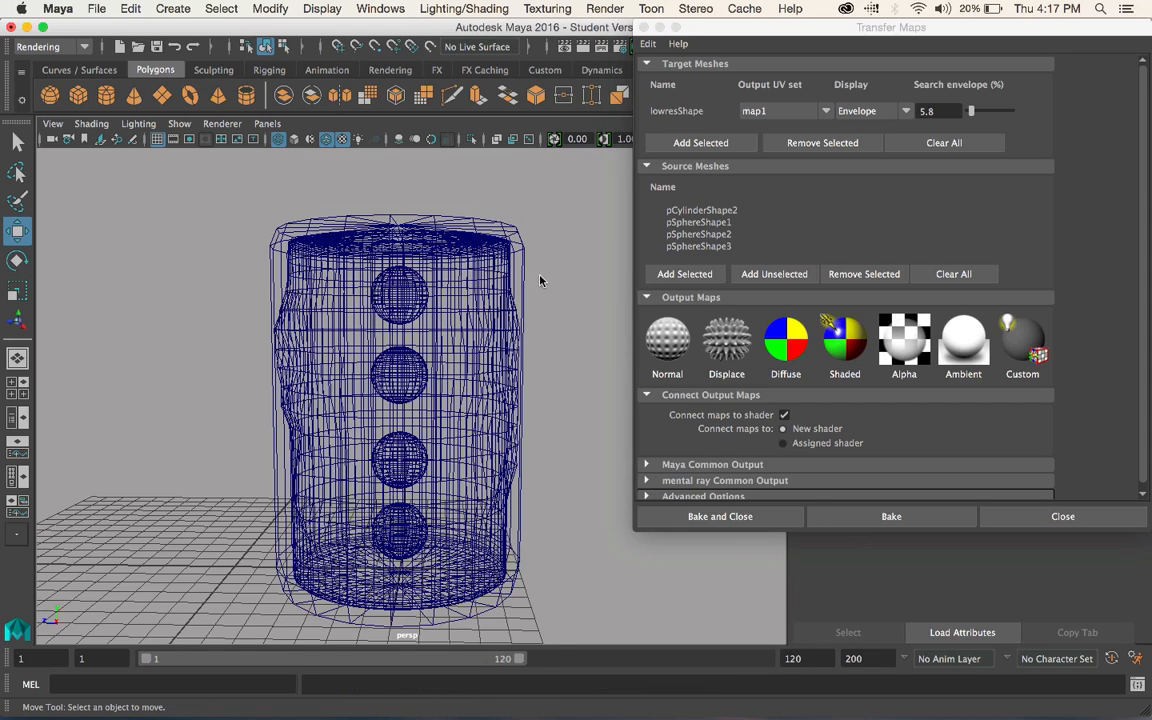
key(5)
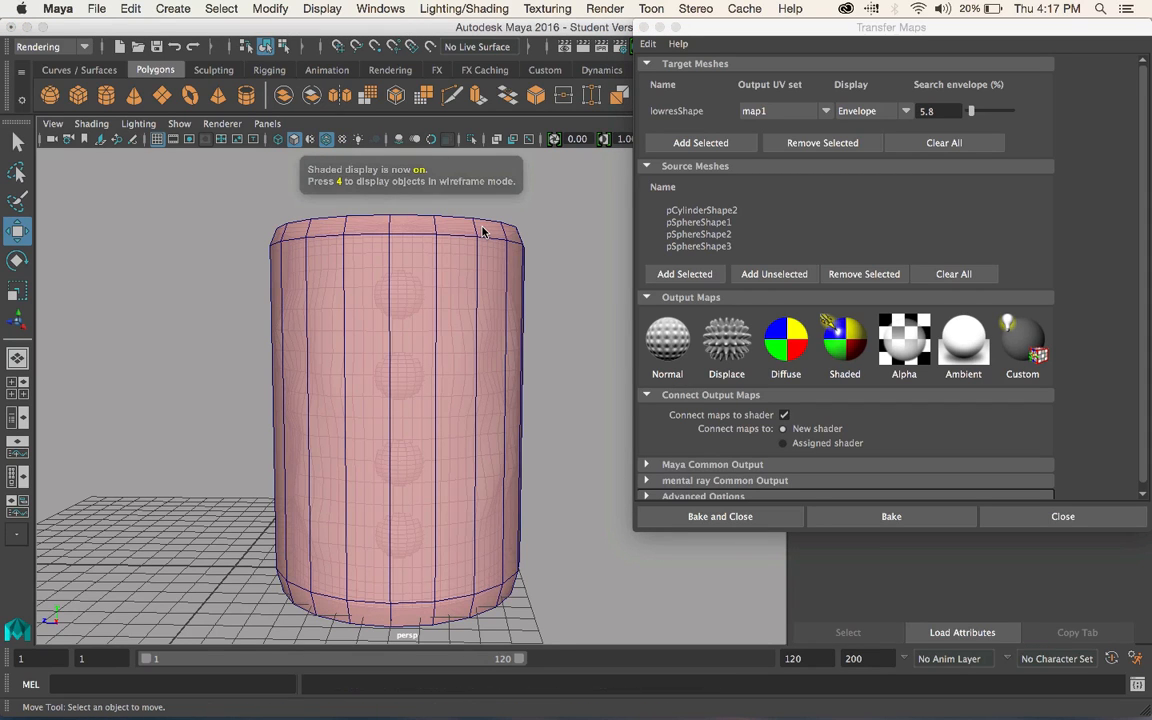
- Add a Normal output map and set its file format to PNG
click(676, 331)
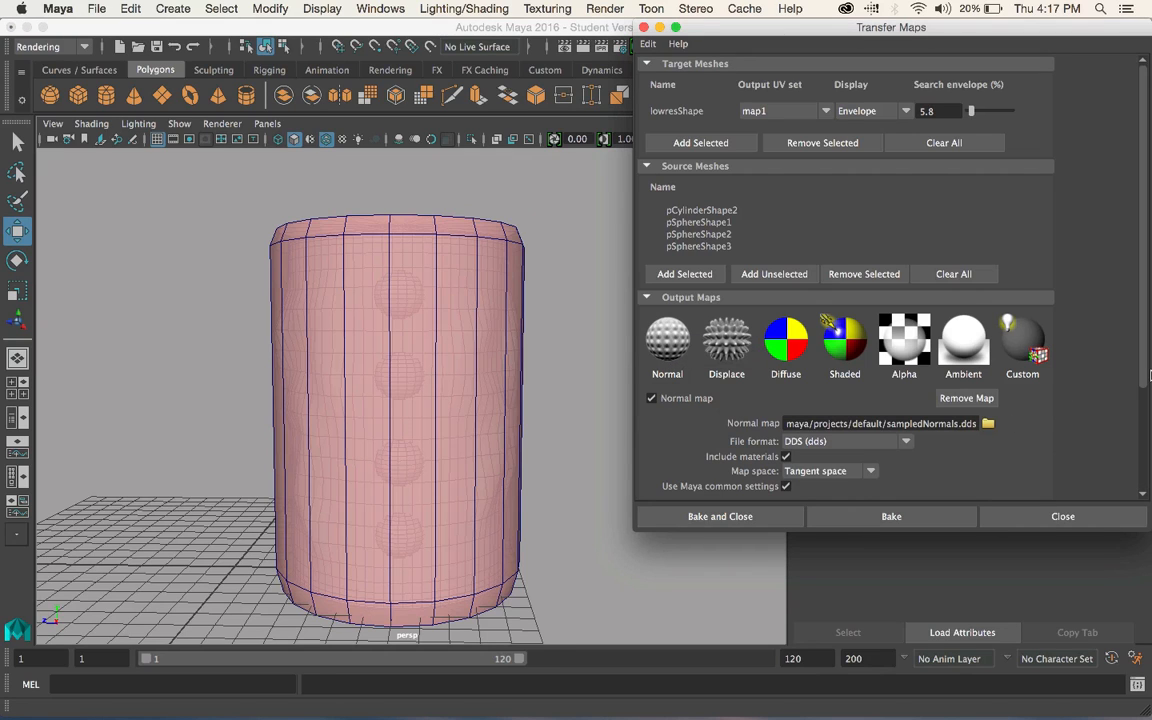
scroll(1145, 372, down, 3)
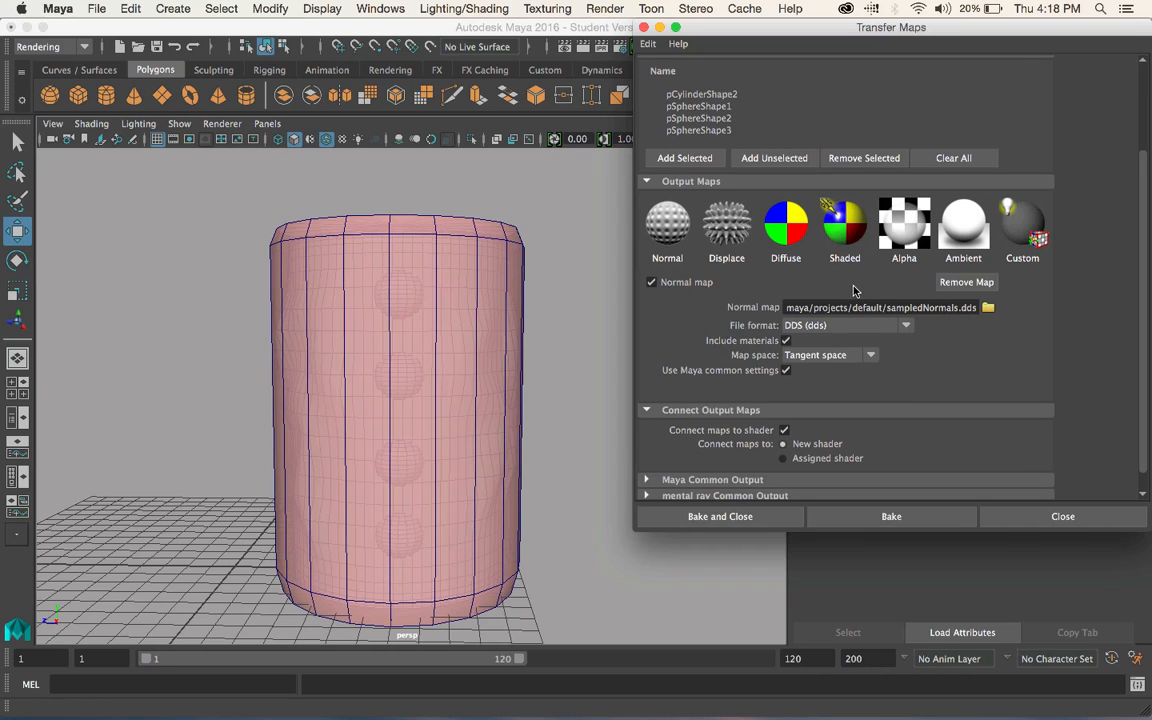
click(829, 327)
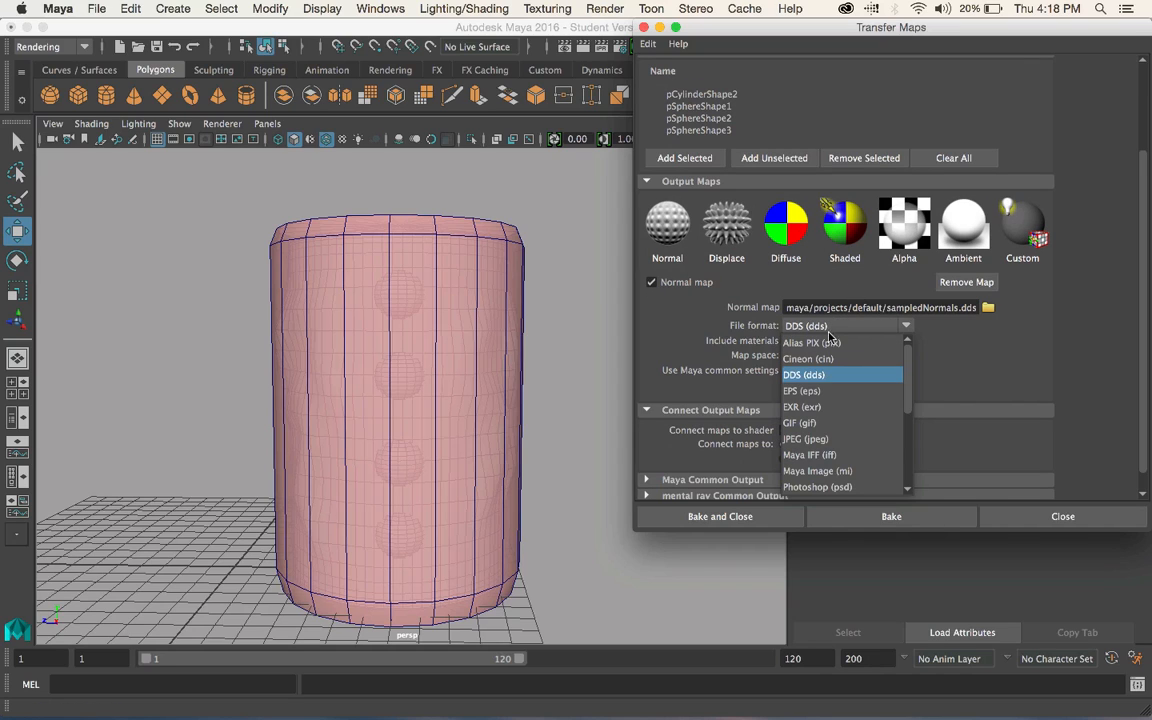
scroll(815, 420, down, 5)
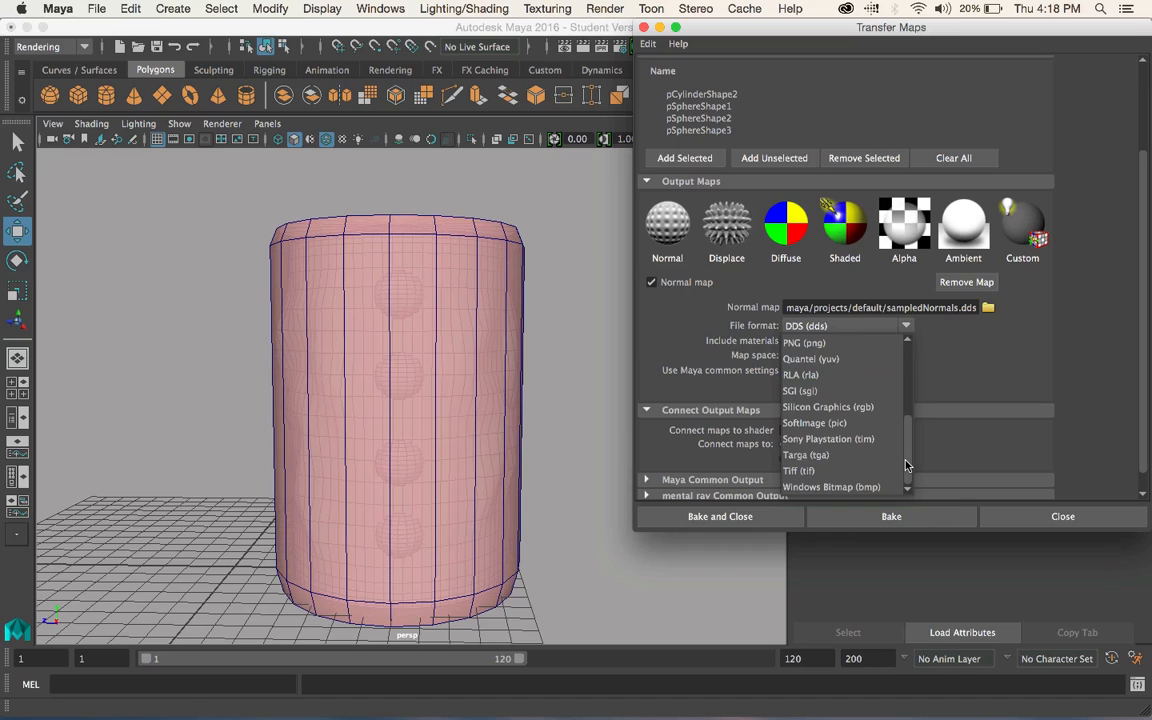
click(805, 343)
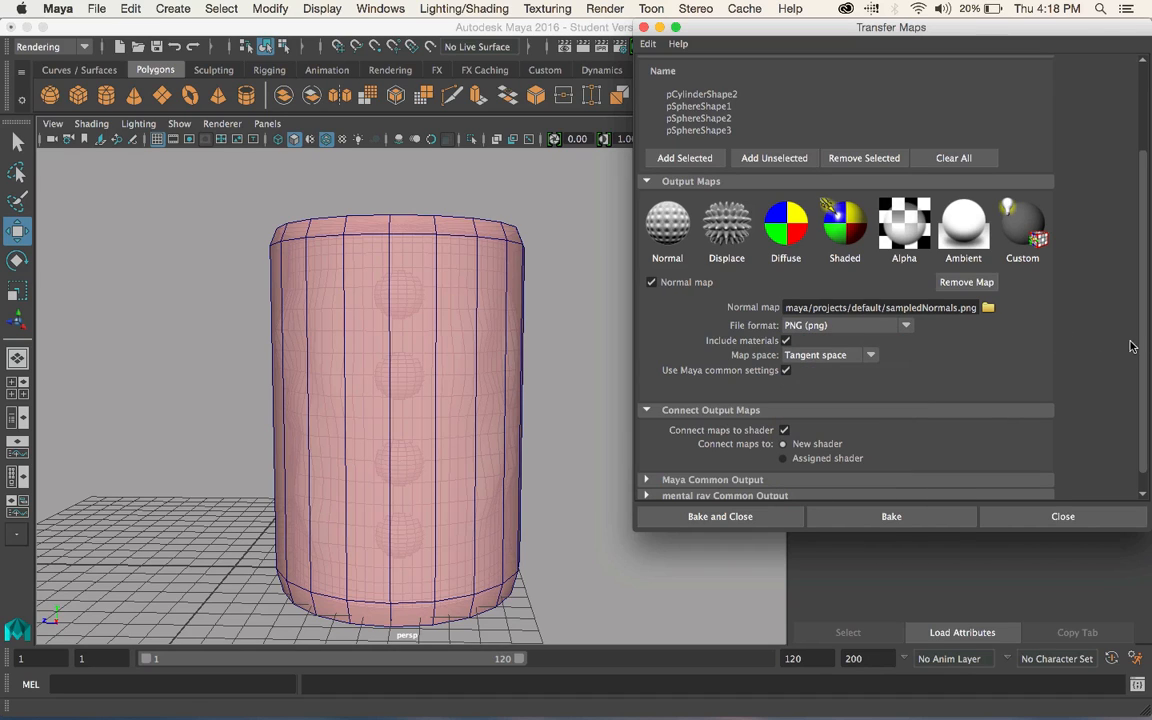
- Set the map width and height to 512 in the Maya common output settings
drag(1141, 421, 1143, 466)
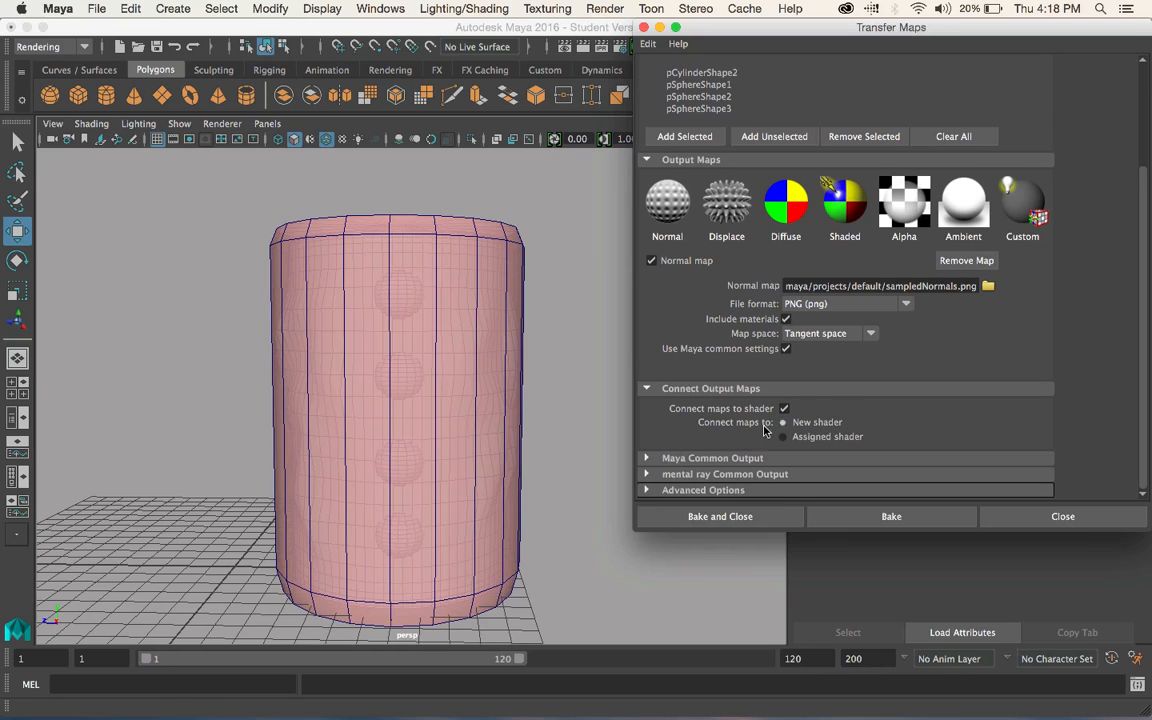
click(668, 460)
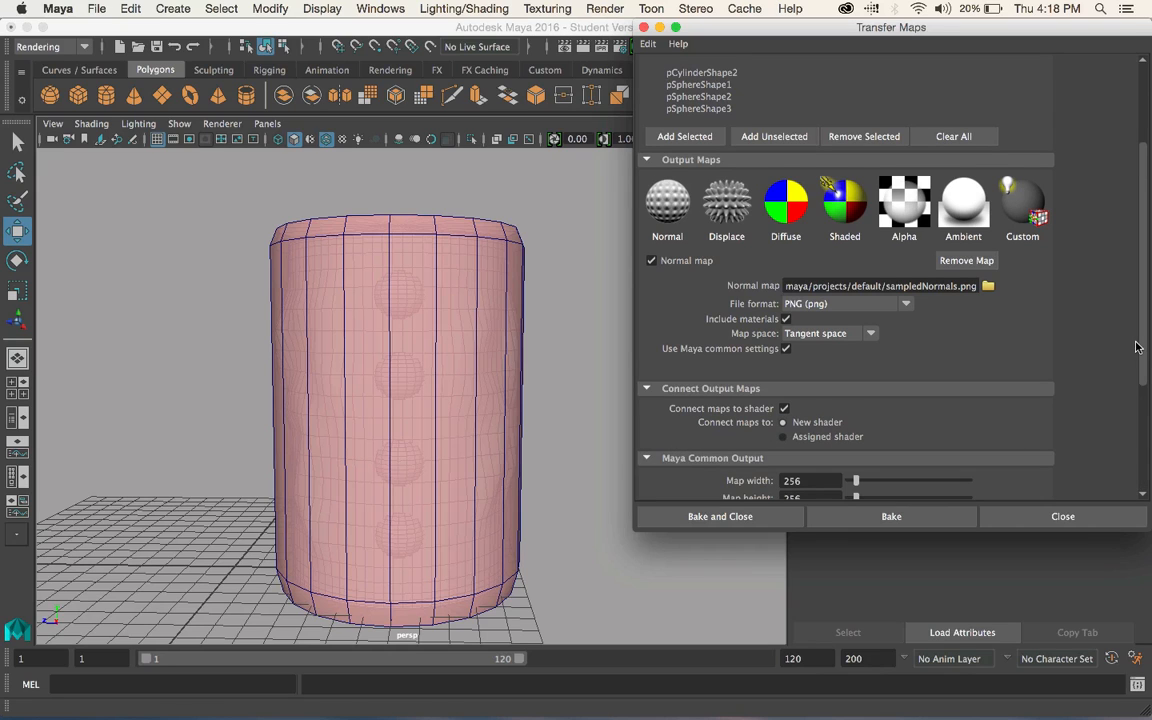
drag(1136, 347, 1145, 463)
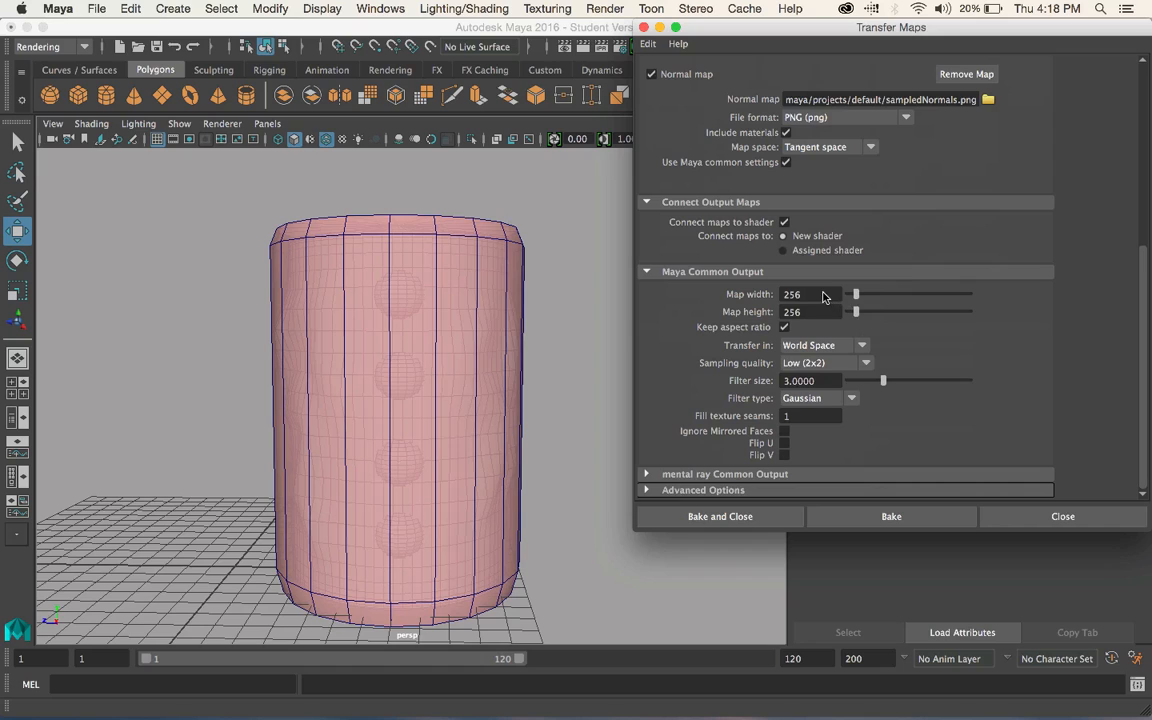
drag(818, 297, 689, 298)
text(512)
click(828, 312)
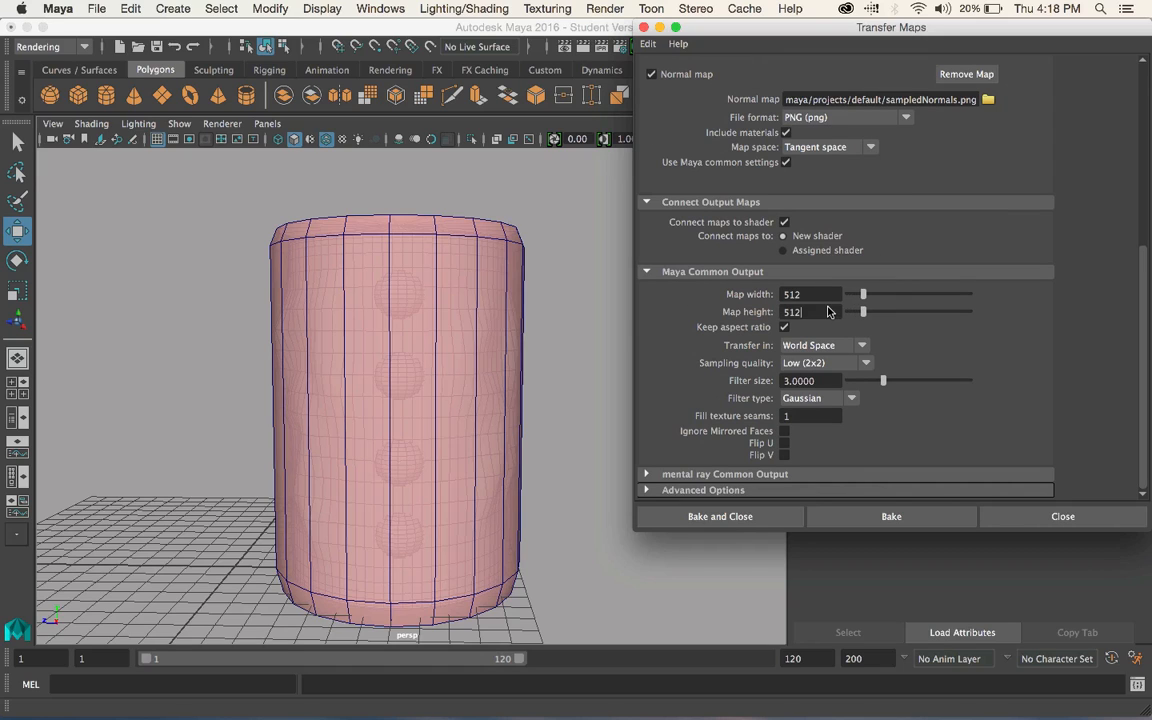
- Set the sampling quality to Medium (4x4), then bake the normal map and close Transfer Maps
click(815, 363)
click(818, 413)
click(710, 517)
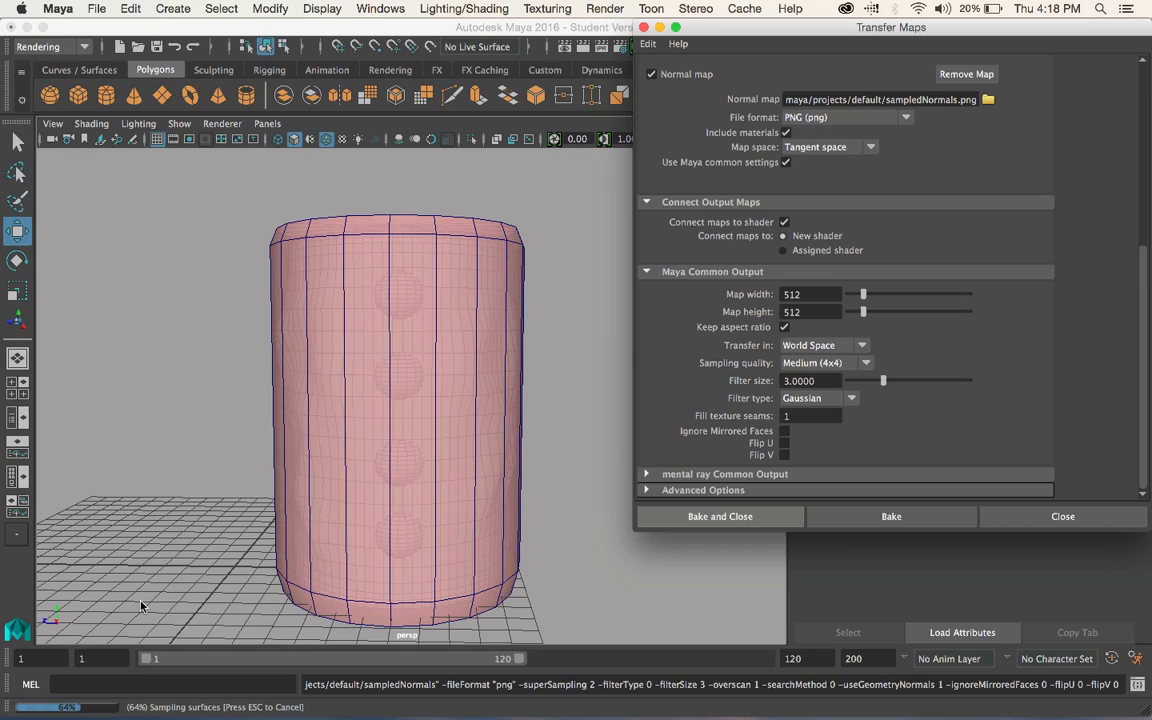
- Move the lowres cylinder along Z to about 3.751, beside the sculpted cylinder, and display textures in the viewport
click(426, 280)
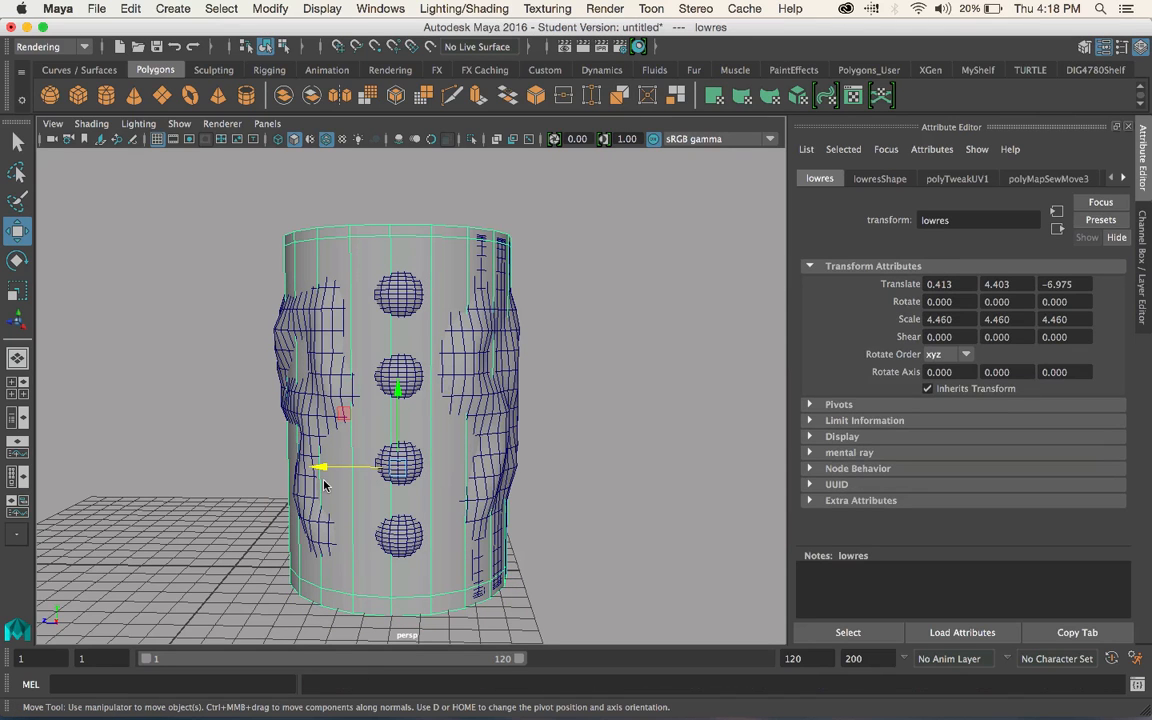
drag(321, 467, 85, 468)
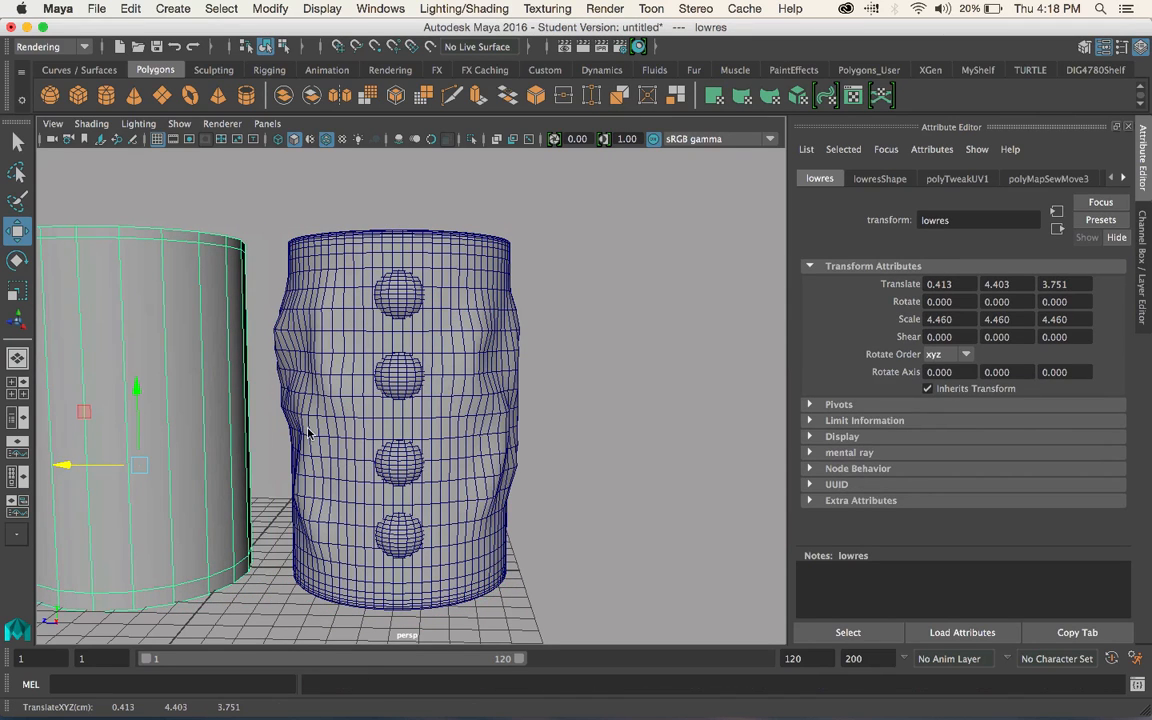
alt+middle_drag(308, 429, 451, 413)
alt+right_drag(451, 413, 379, 390)
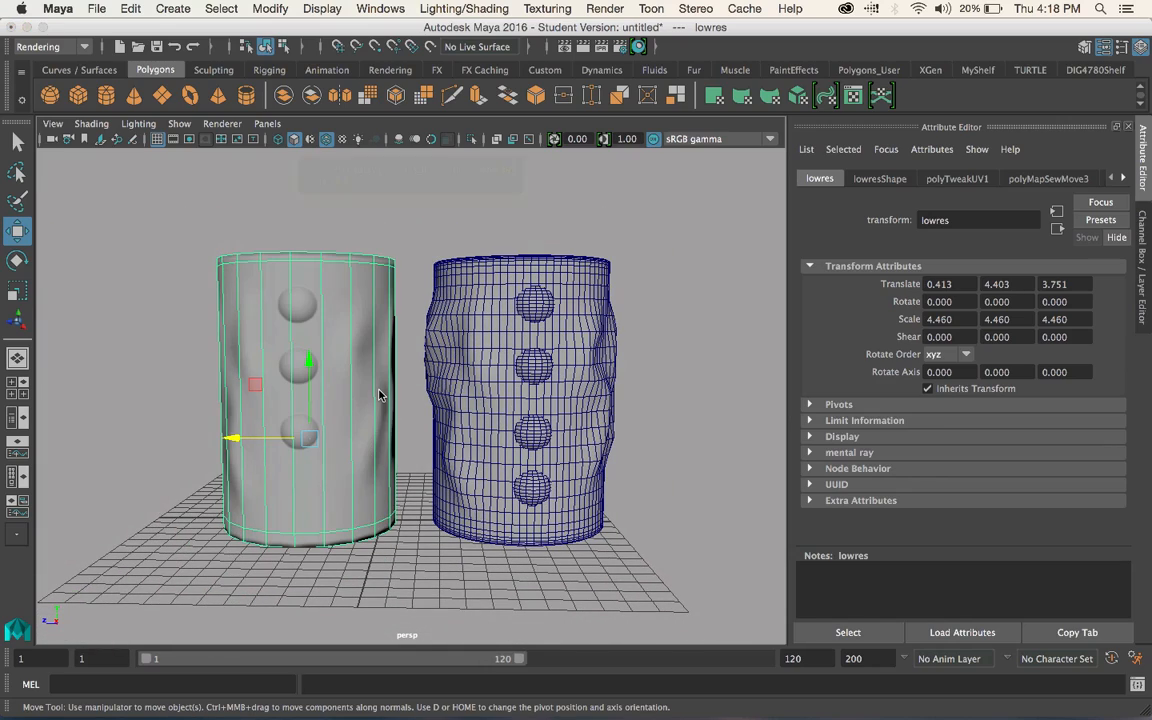
- Compare the baked normal-map detail on the lowres cylinder with the sculpted cylinder and spheres from several angles
click(420, 560)
alt+drag(424, 522, 566, 488)
click(550, 490)
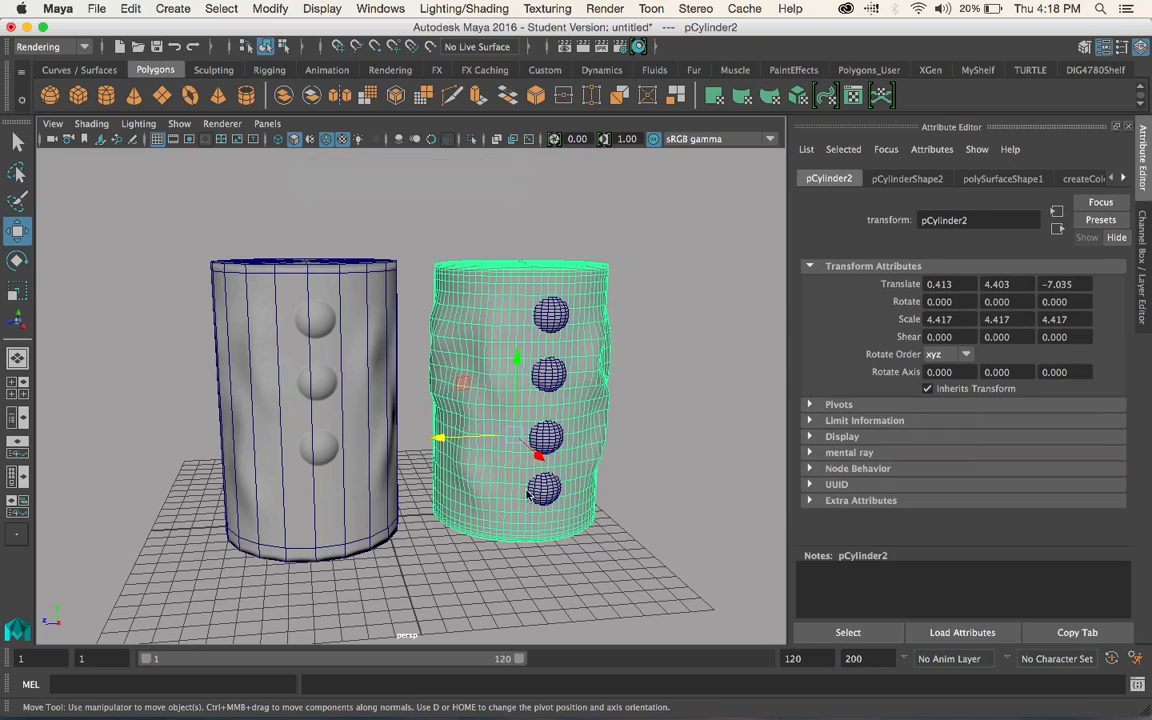
click(417, 497)
mouse_move(460, 508)
alt+mouse_down()
mouse_move(385, 538)
mouse_move(467, 504)
alt+mouse_up()
alt+drag(420, 458, 383, 453)
- Delete the construction history of the lowres cylinder
click(329, 381)
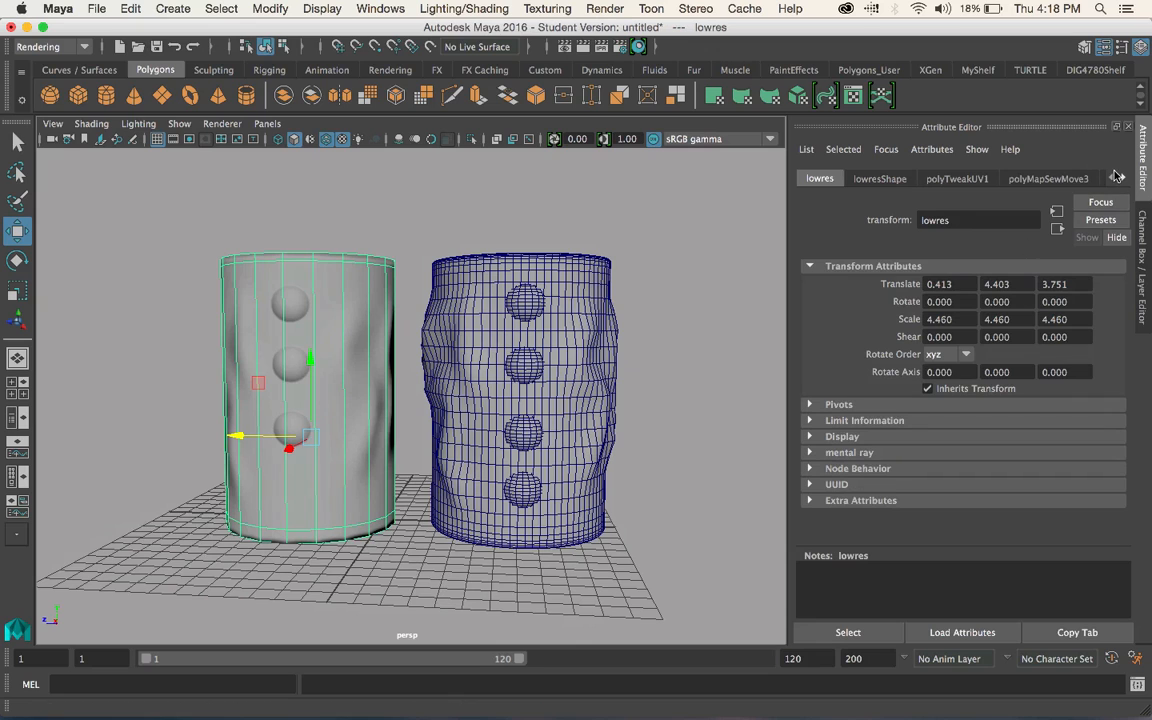
click(133, 9)
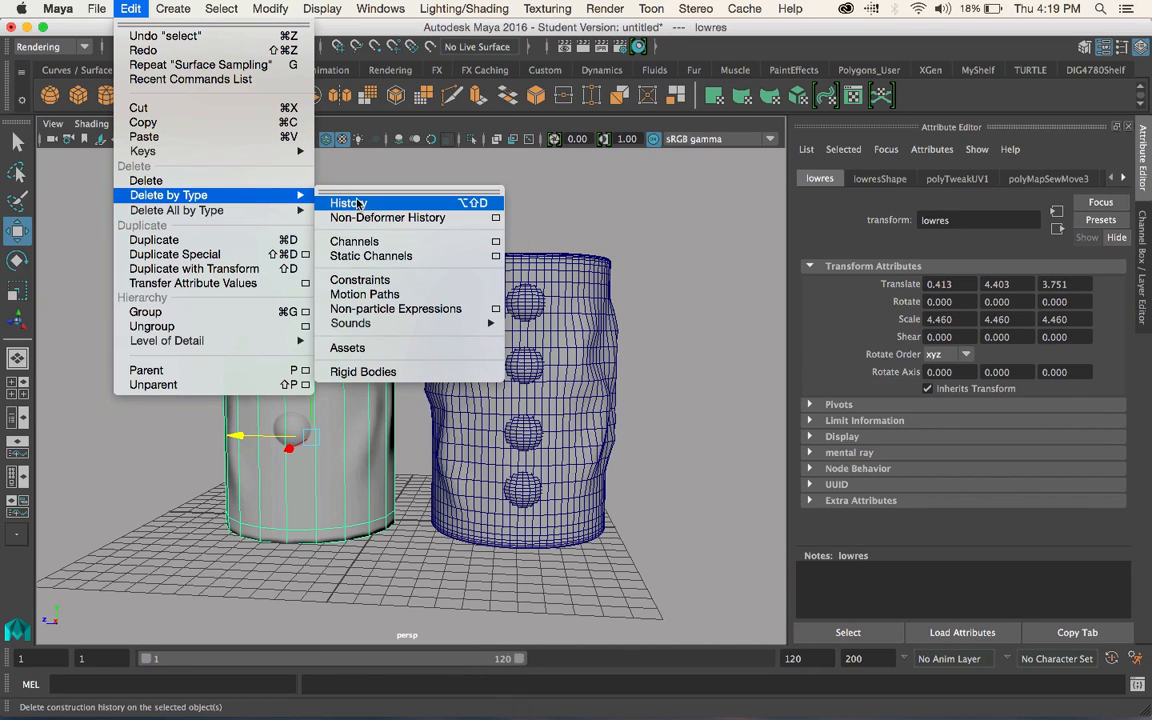
click(420, 197)
- Follow the lowres material's bump mapping to its file texture and view the baked sampledNormals.png image
click(946, 178)
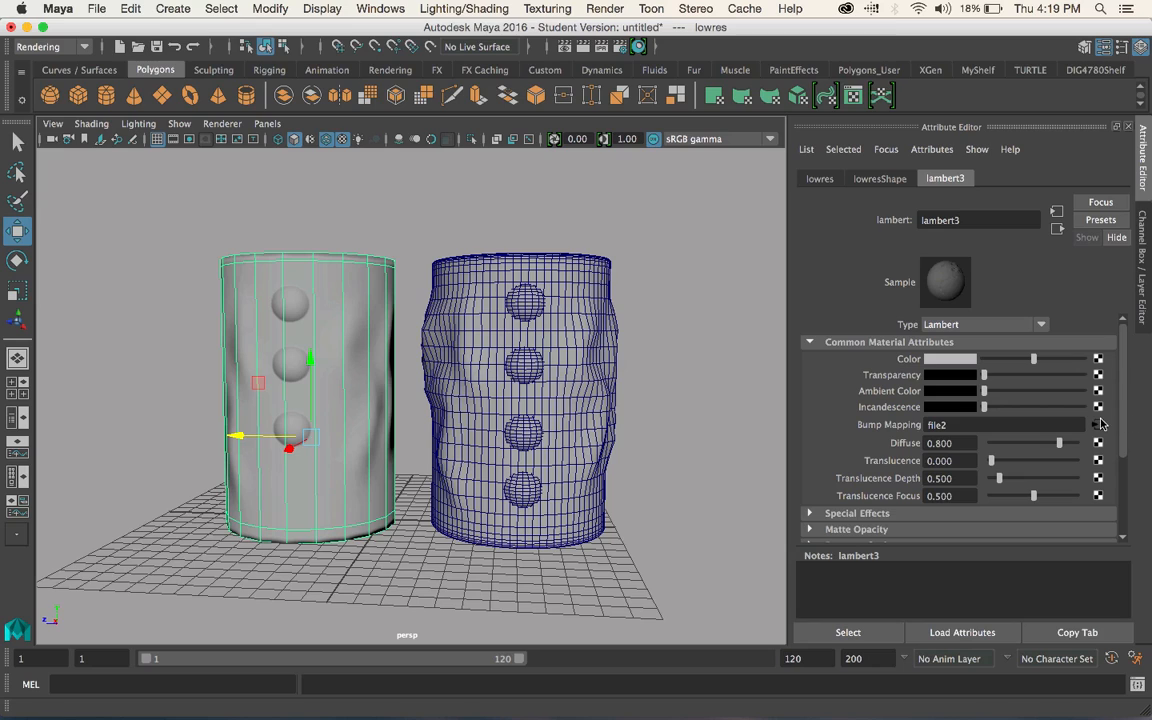
click(1099, 425)
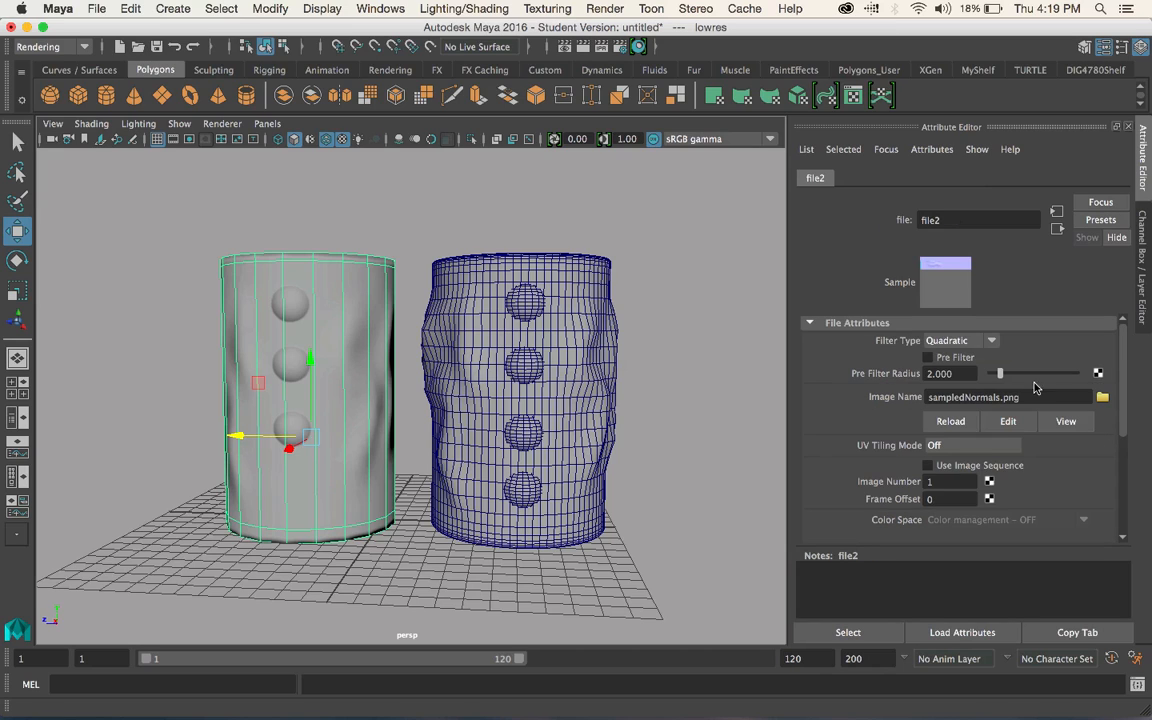
click(1058, 421)
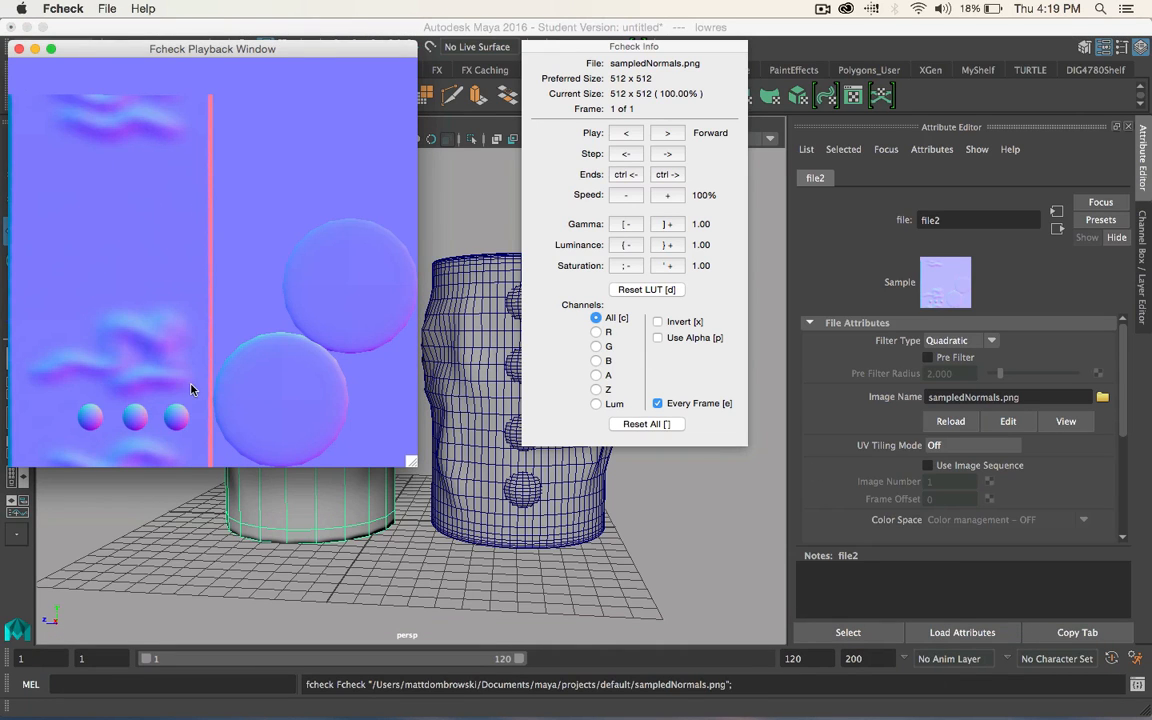
click(17, 50)
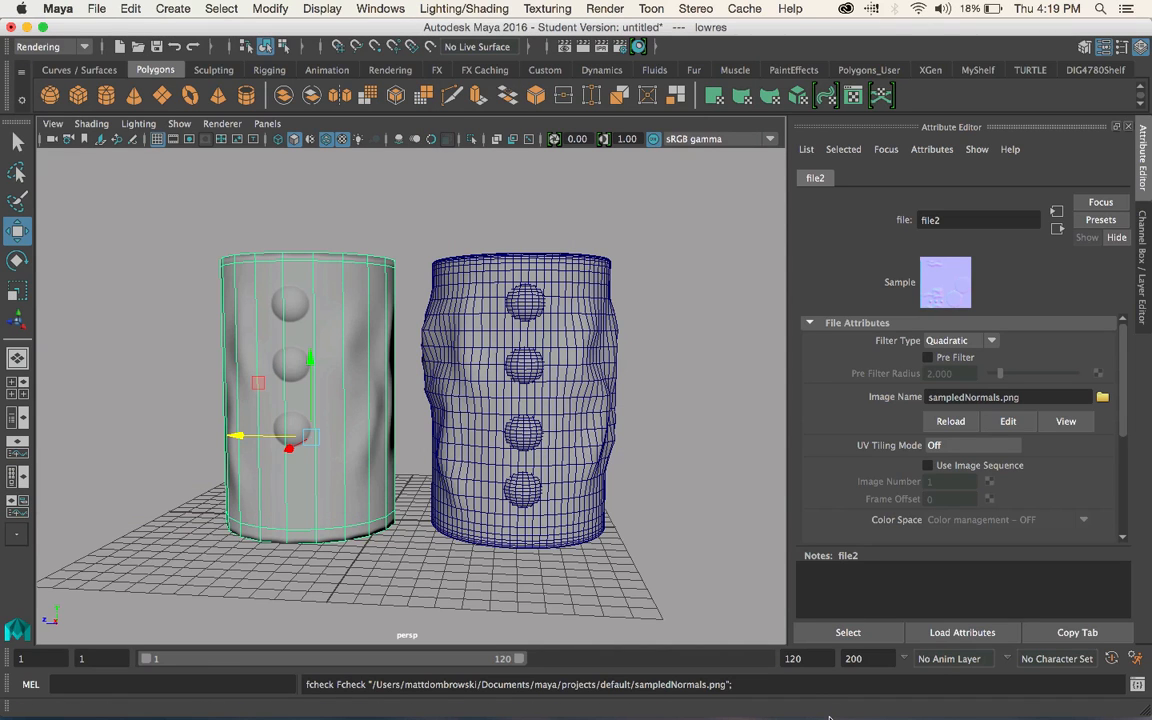
- Switch to Photoshop, dismiss the Welcome window and close the Timeline
mouse_move(829, 718)
right_click(717, 698)
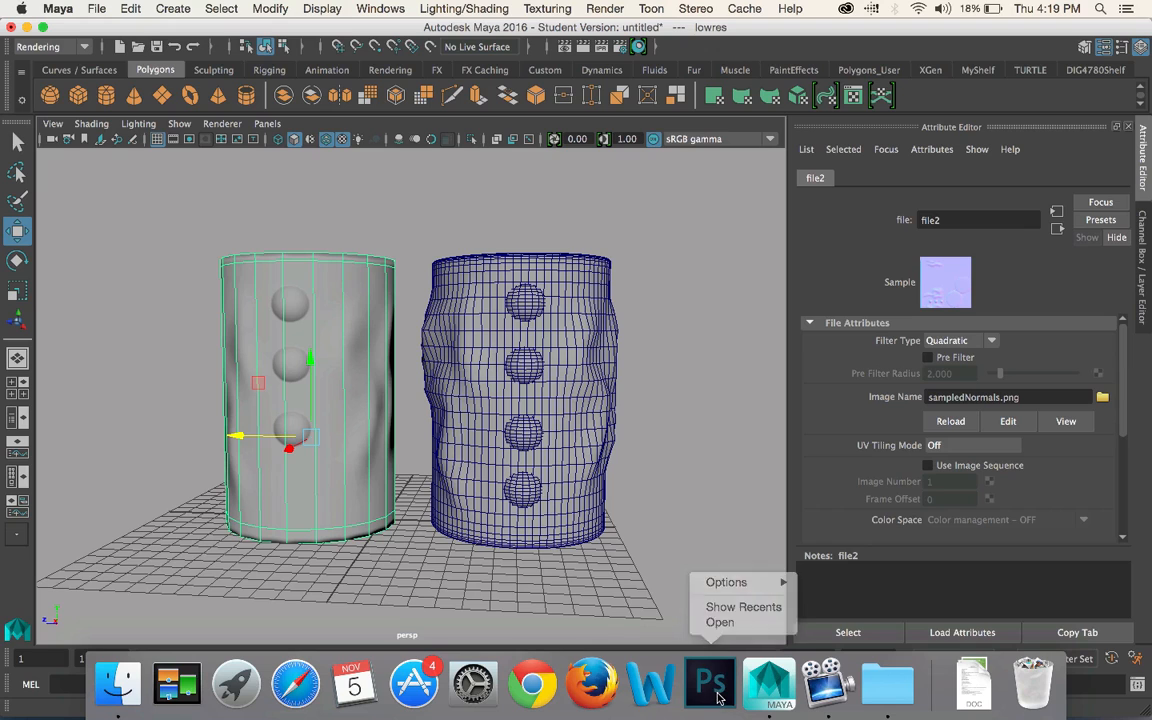
click(714, 698)
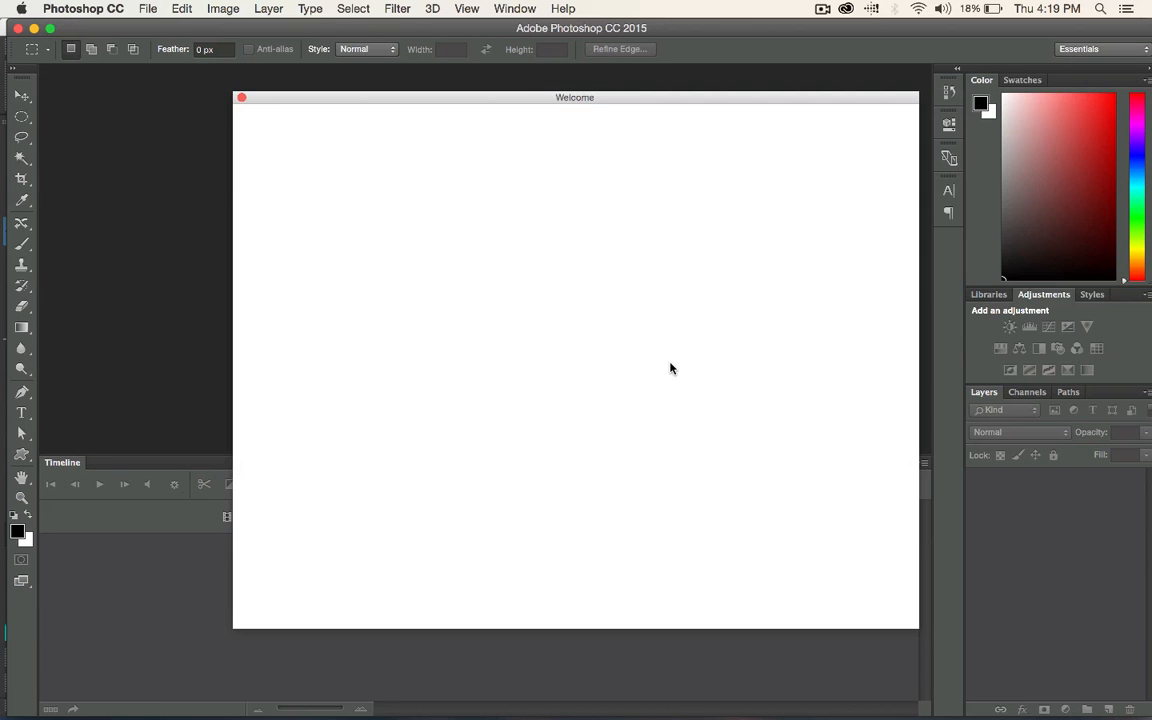
click(241, 98)
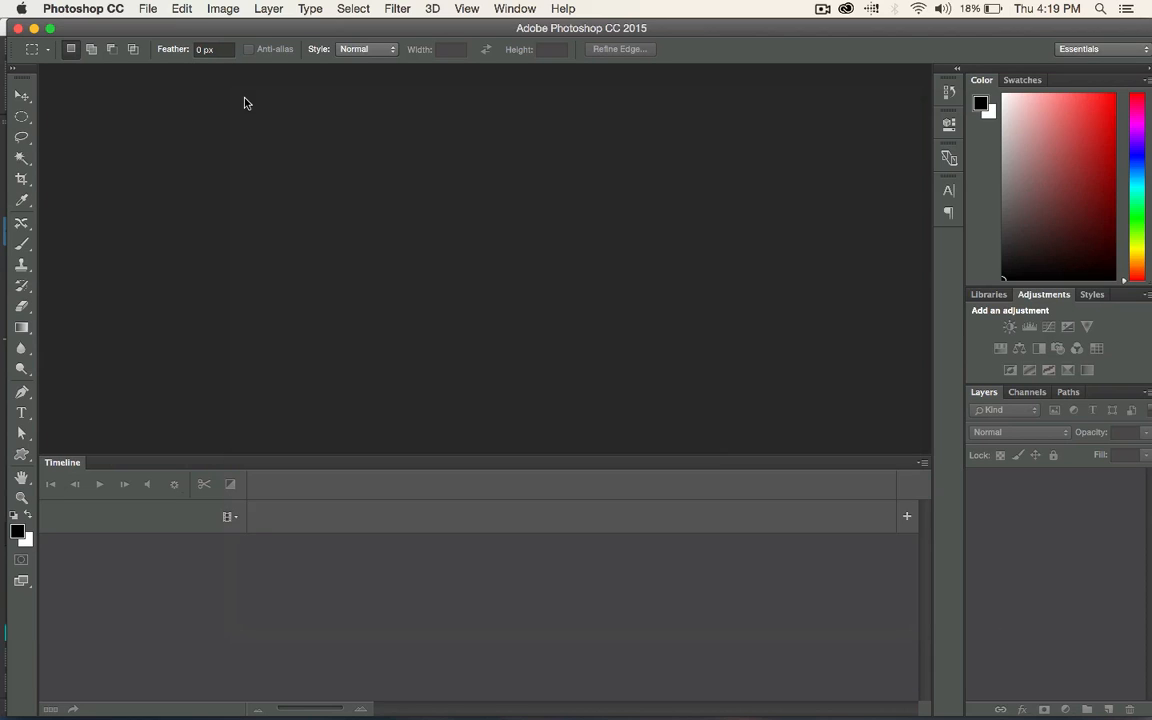
click(921, 463)
click(988, 700)
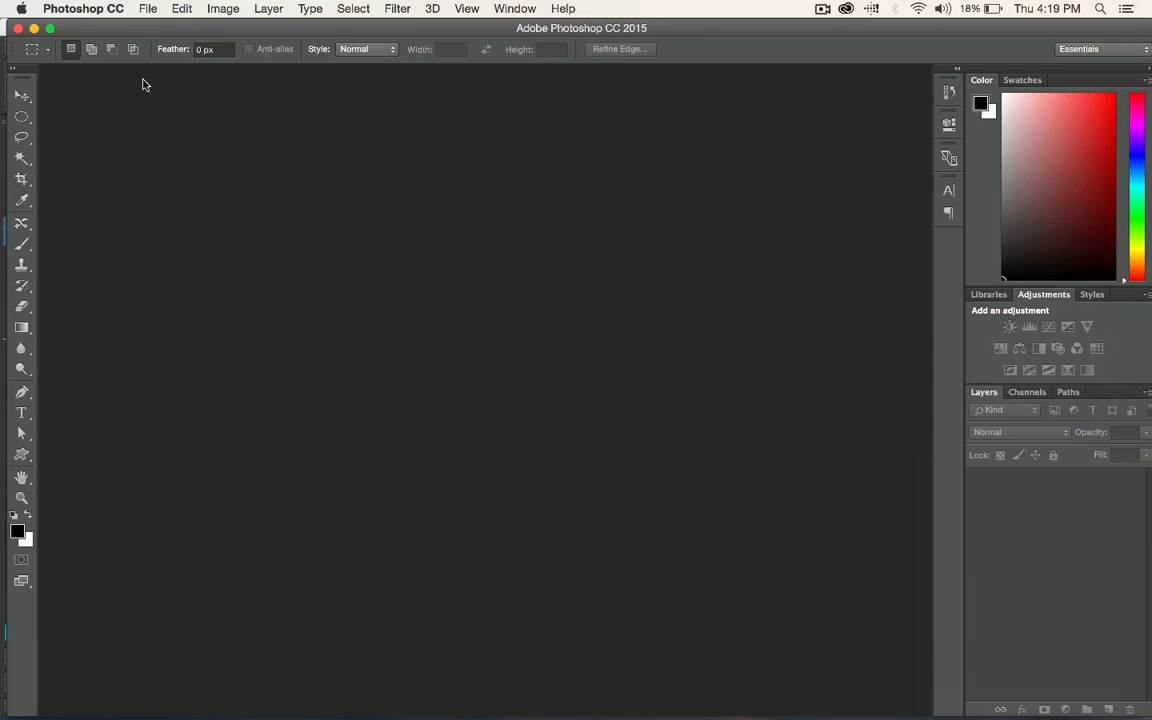
click(138, 9)
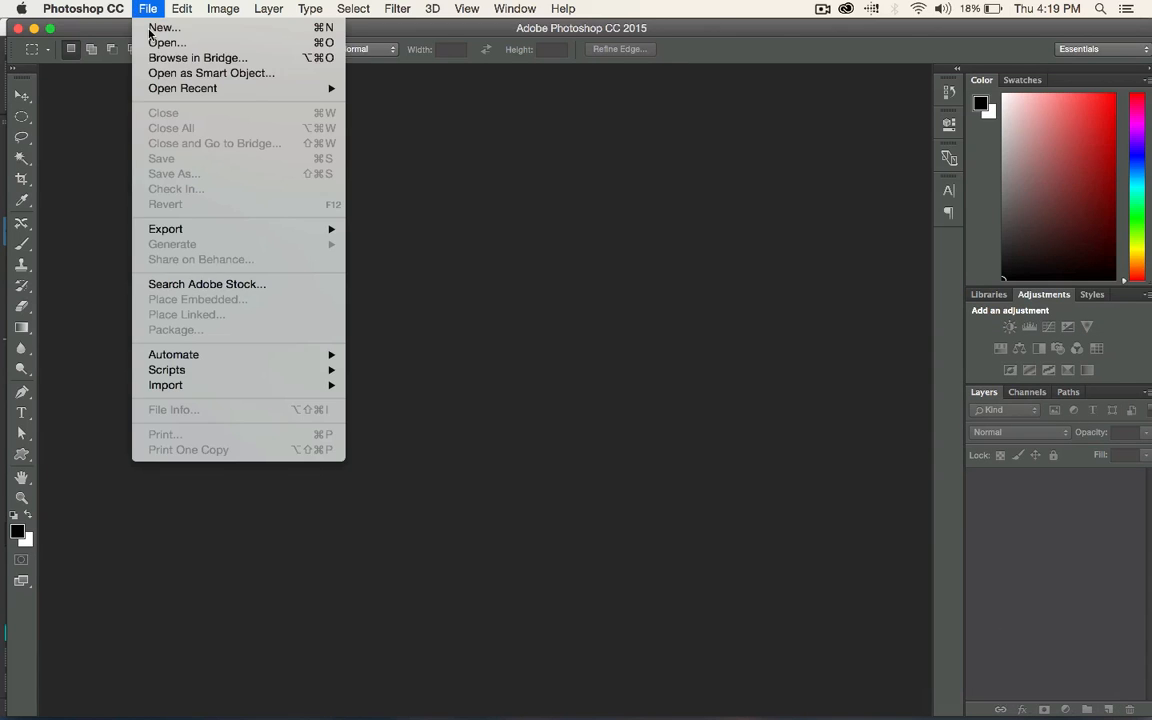
click(162, 41)
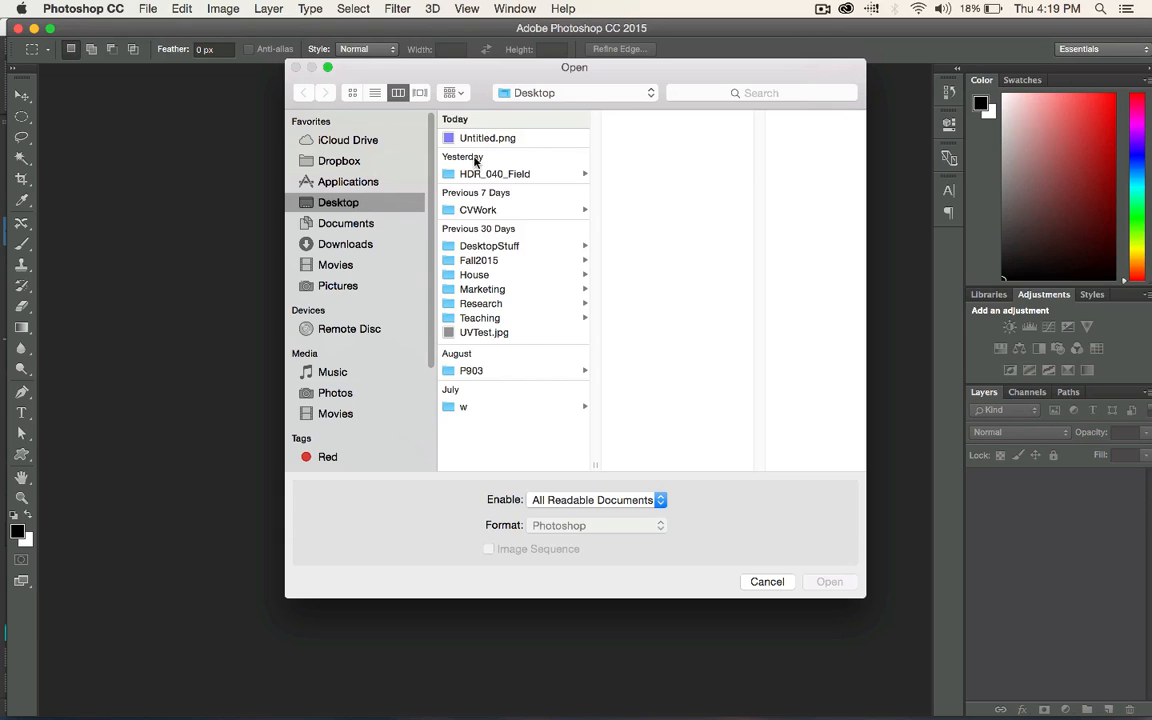
click(476, 139)
mouse_move(797, 690)
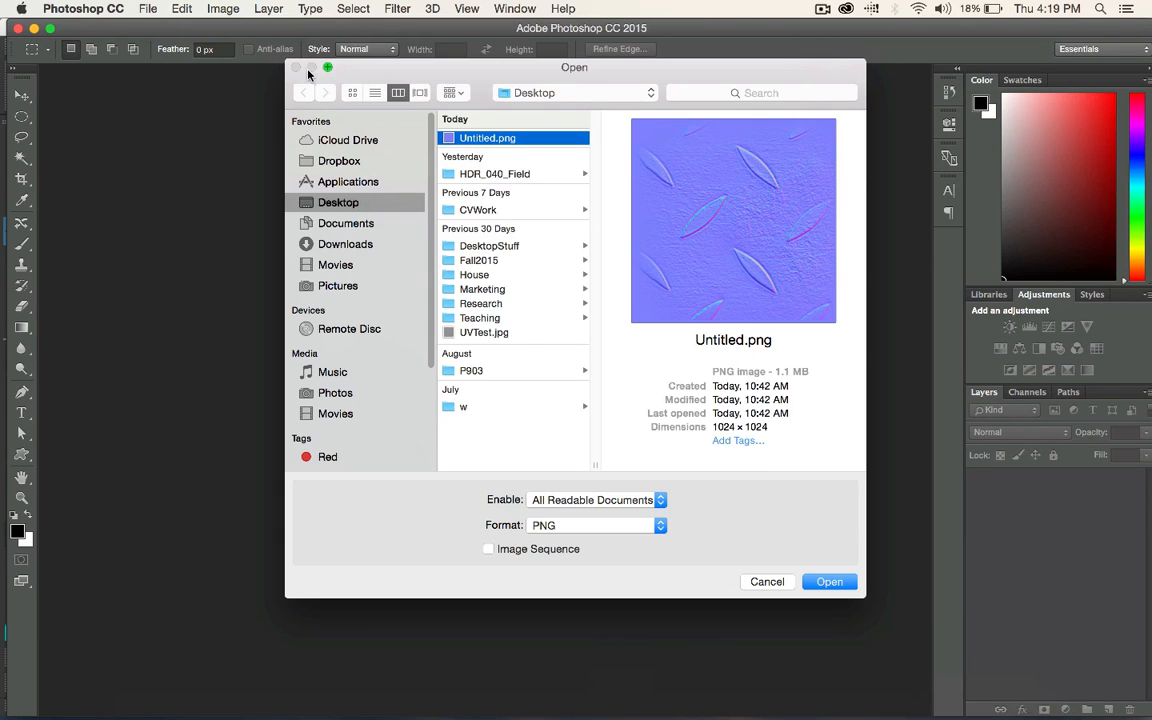
click(767, 585)
- Copy the normal map's file name from Maya, locate sampledNormals.png with a system search and open it in Photoshop
mouse_move(620, 710)
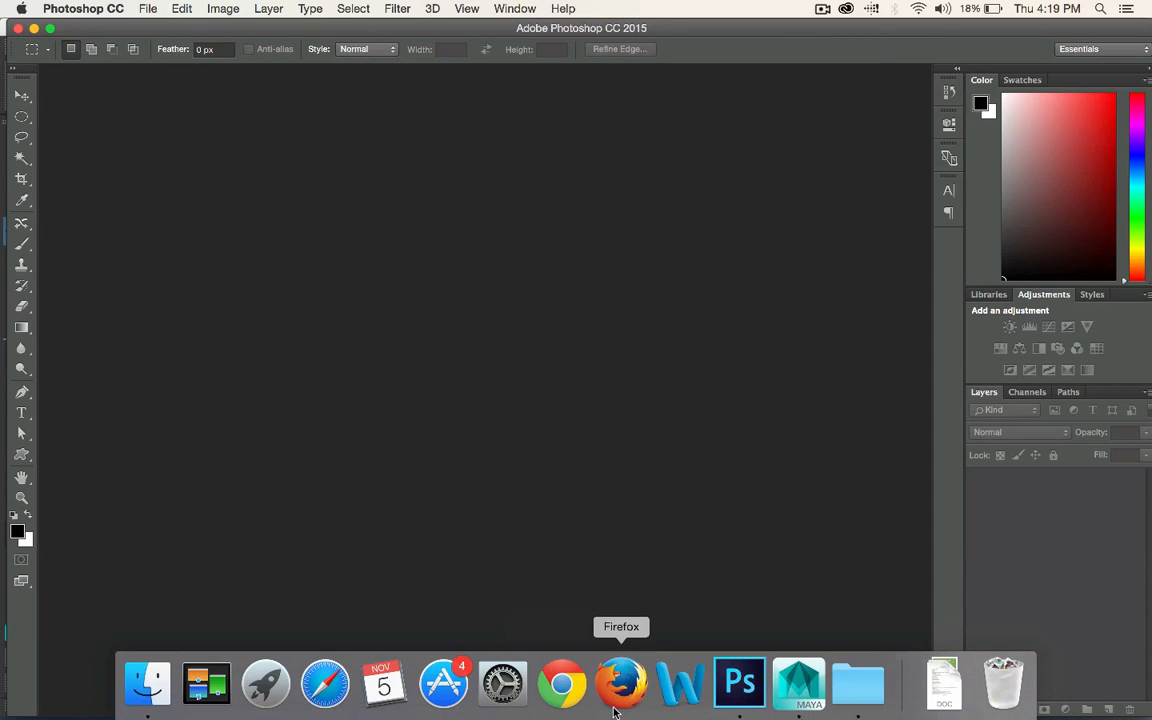
click(798, 685)
drag(1025, 392, 897, 397)
key(super+c)
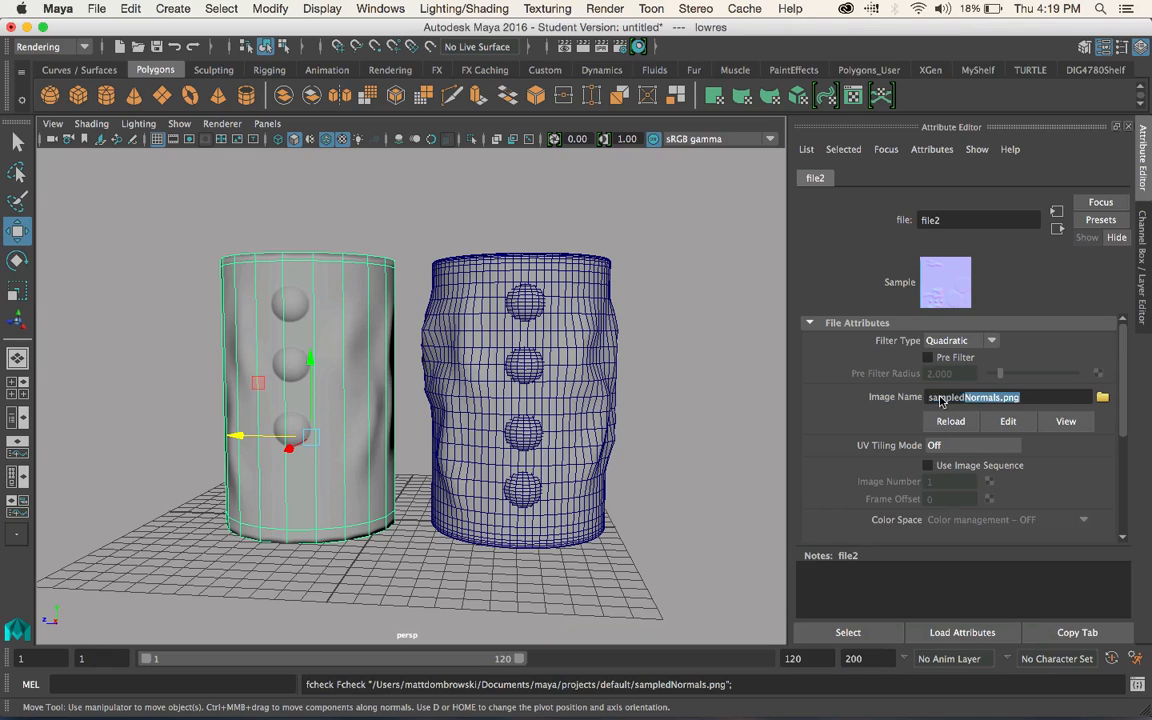
click(1104, 8)
key(super+v)
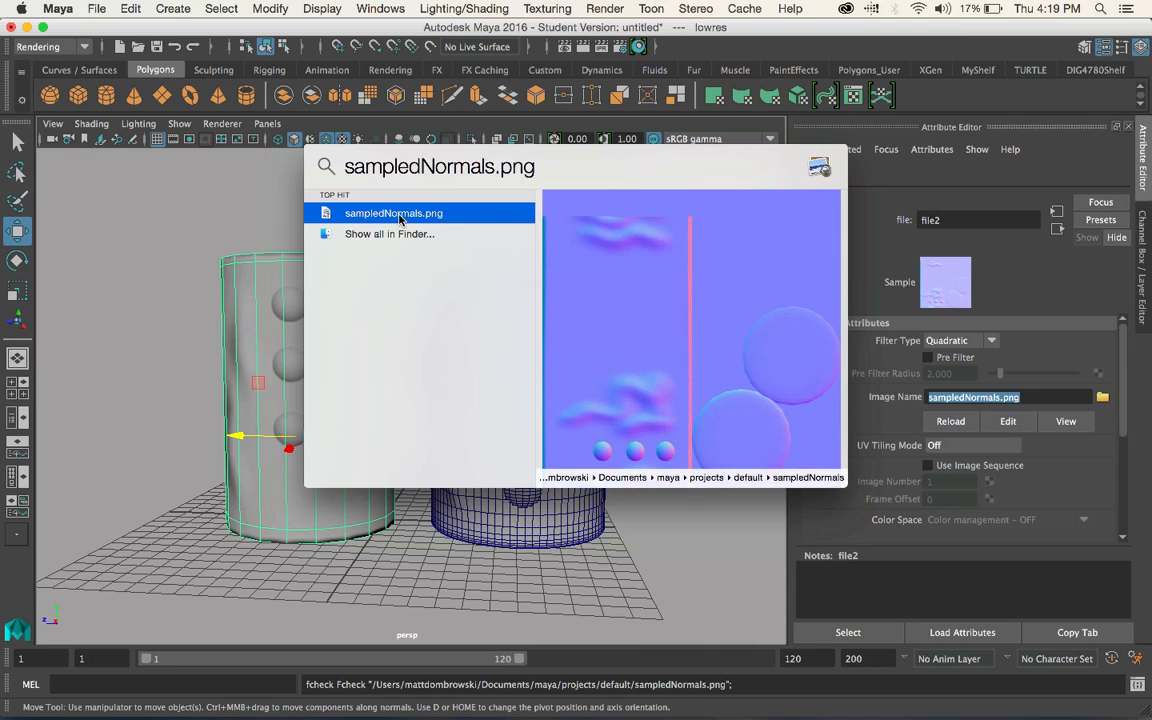
key(super+Return)
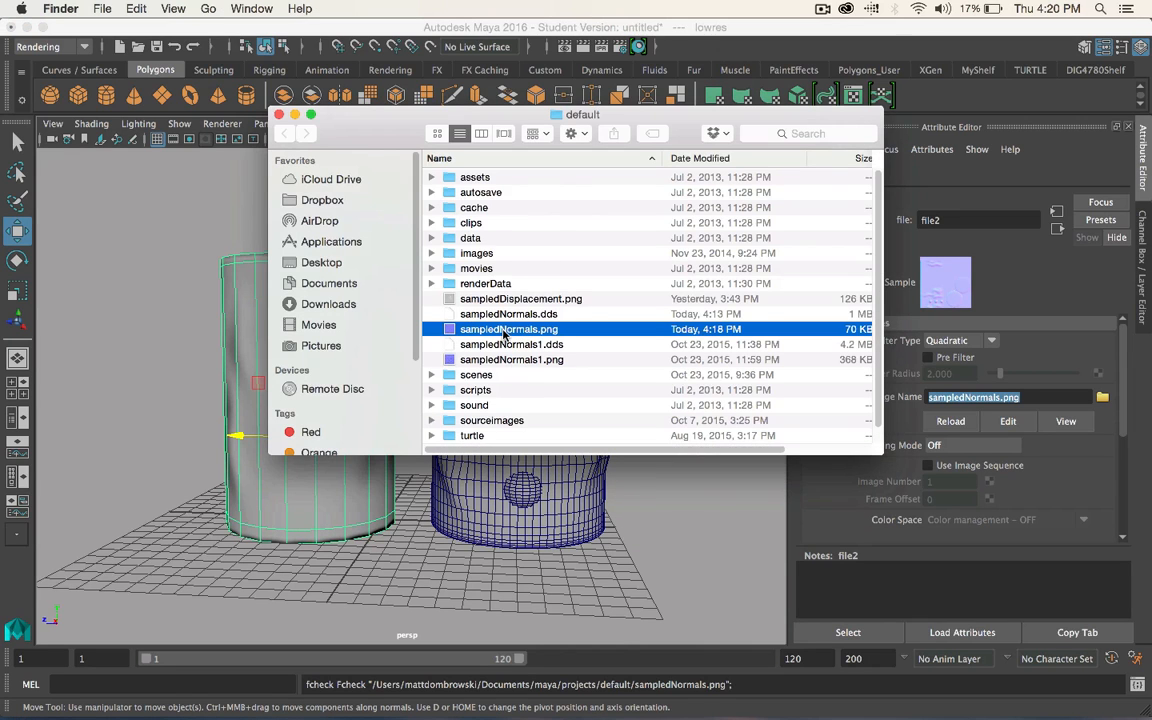
drag(504, 335, 740, 700)
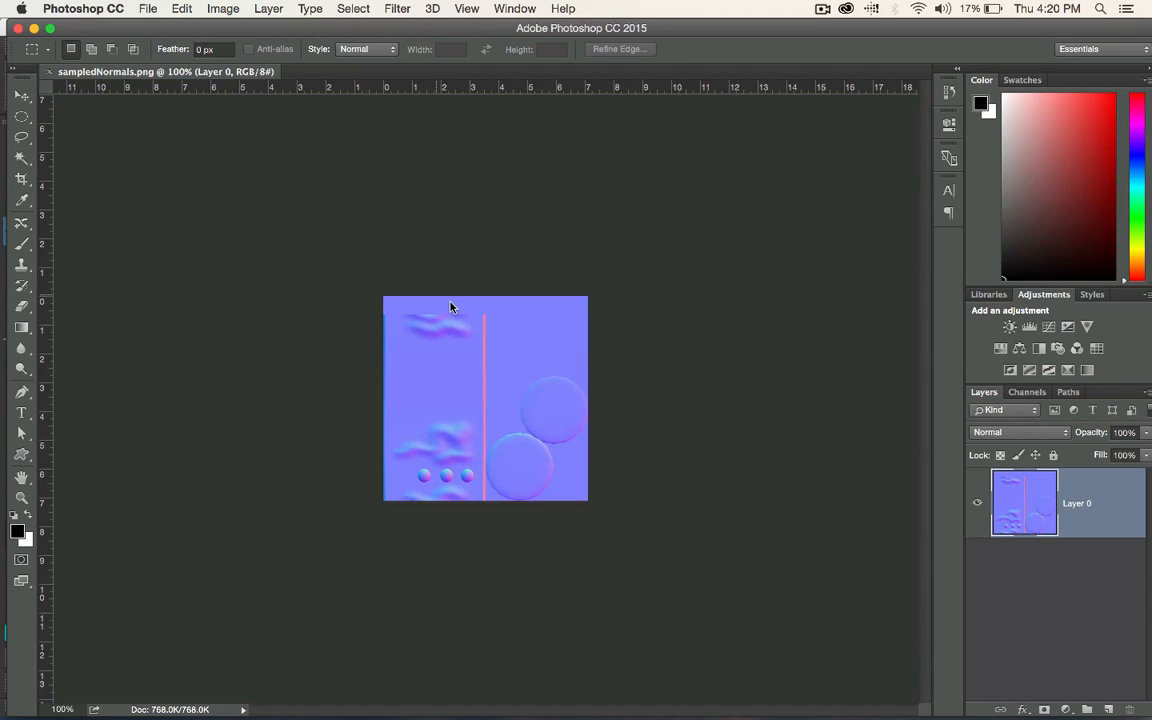
- Duplicate the normal-map layer, set the copy's blending mode to Overlay and compare the map with and without it
key(z)
key(a)
key(z)
click(503, 420)
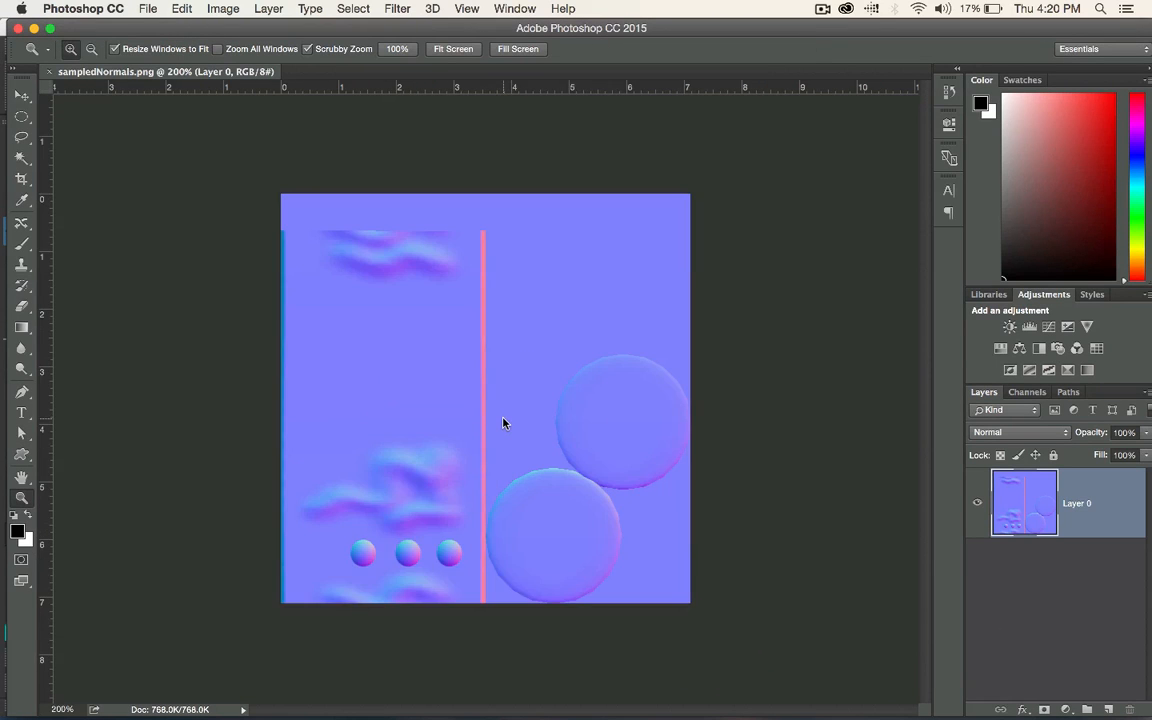
click(503, 420)
alt+click(571, 425)
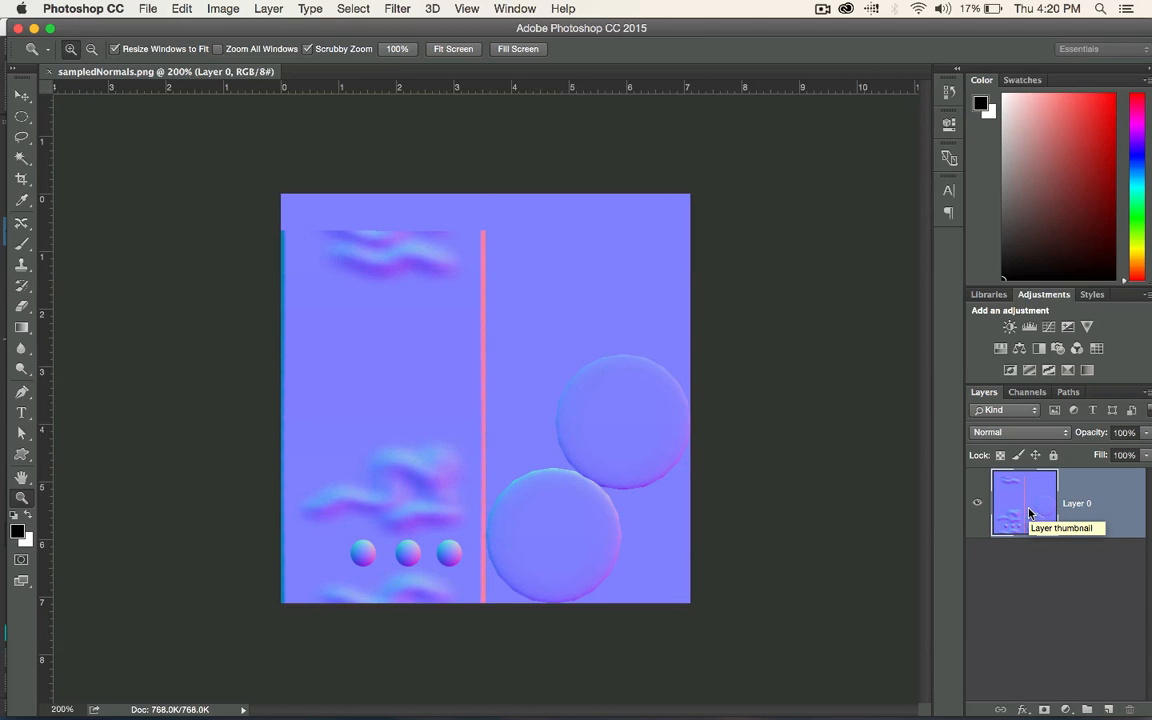
key(super+j)
click(1020, 432)
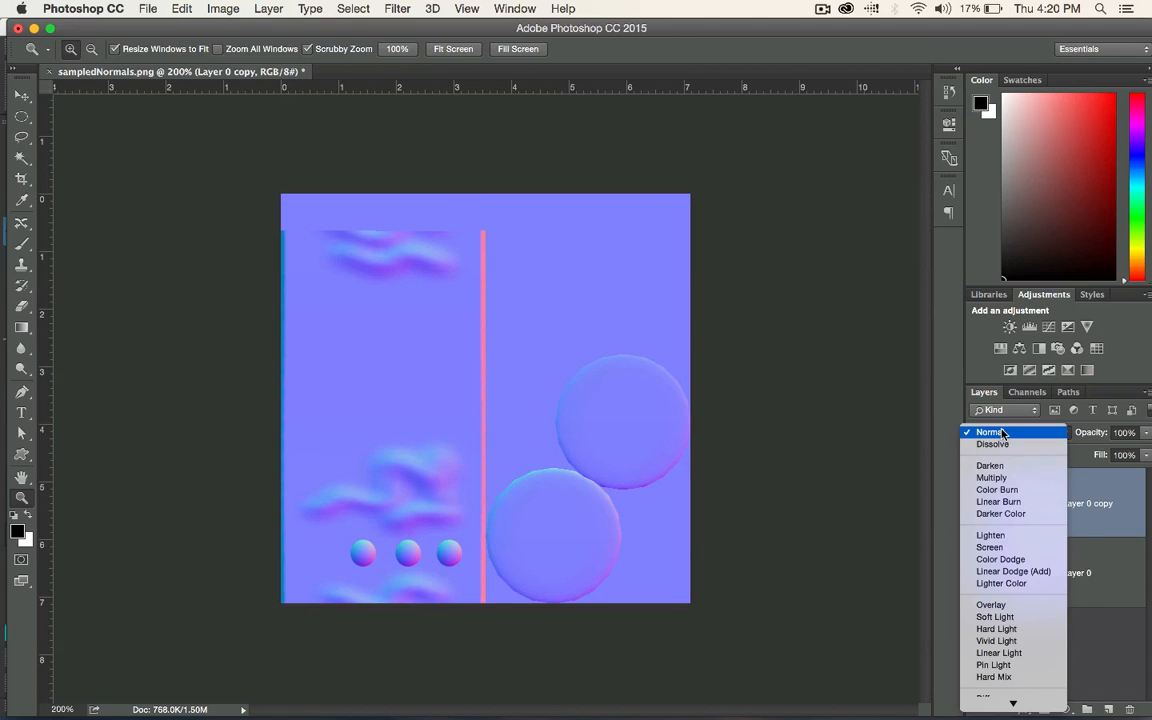
click(1023, 607)
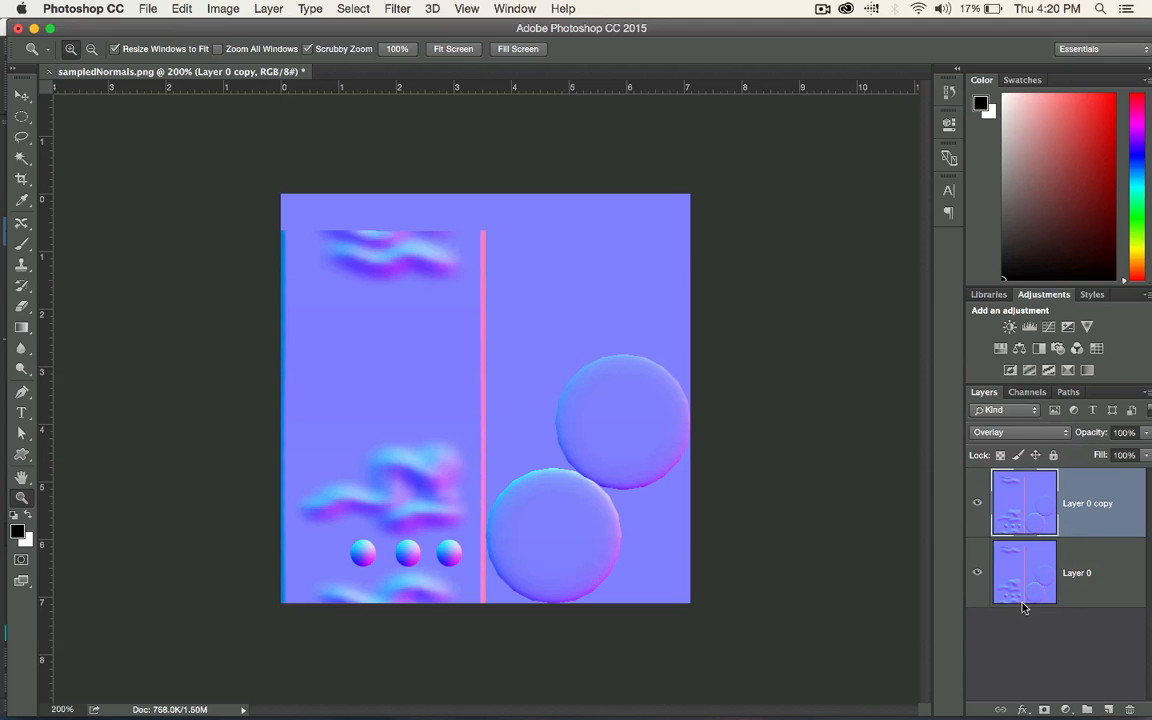
click(977, 503)
click(977, 503)
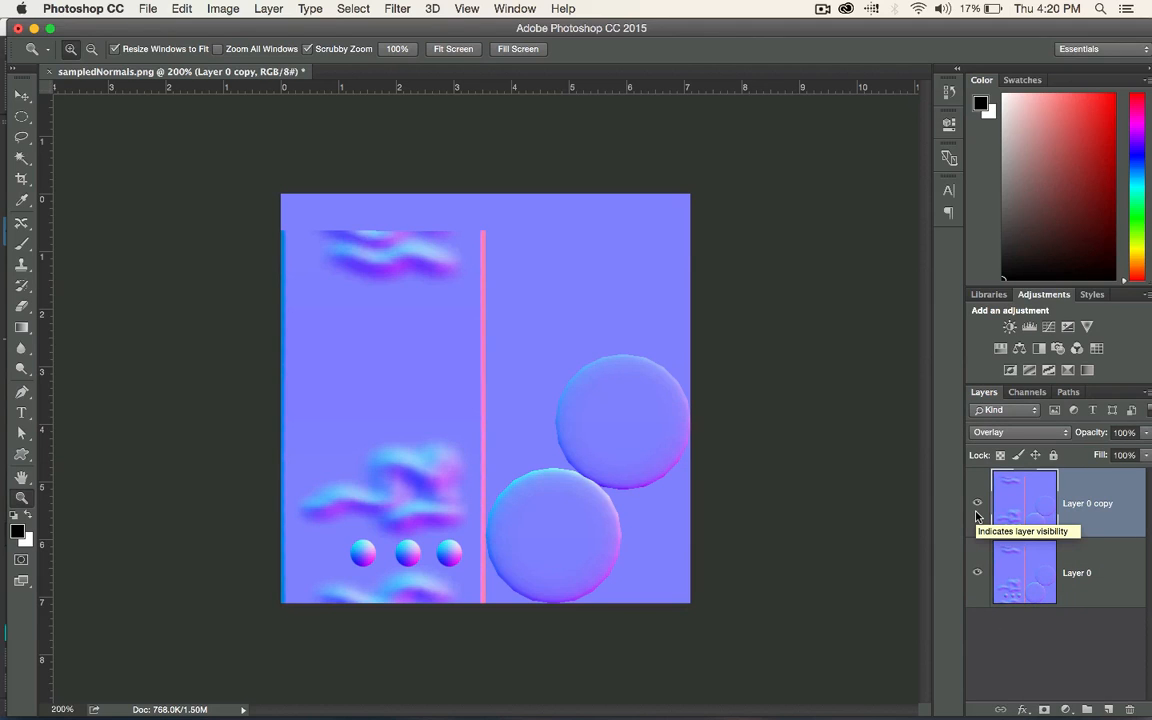
- Save the intensified normal map to the Desktop as normal.png in PNG format with the default PNG options
key(shift+super+s)
click(540, 545)
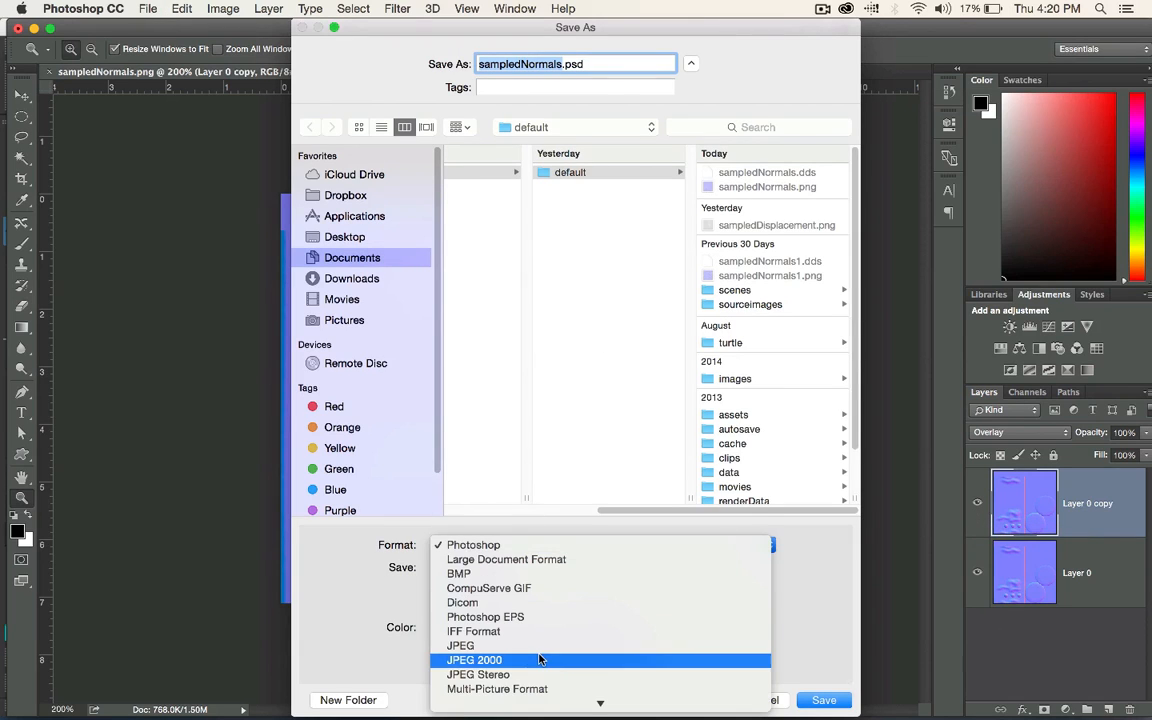
scroll(539, 660, down, 6)
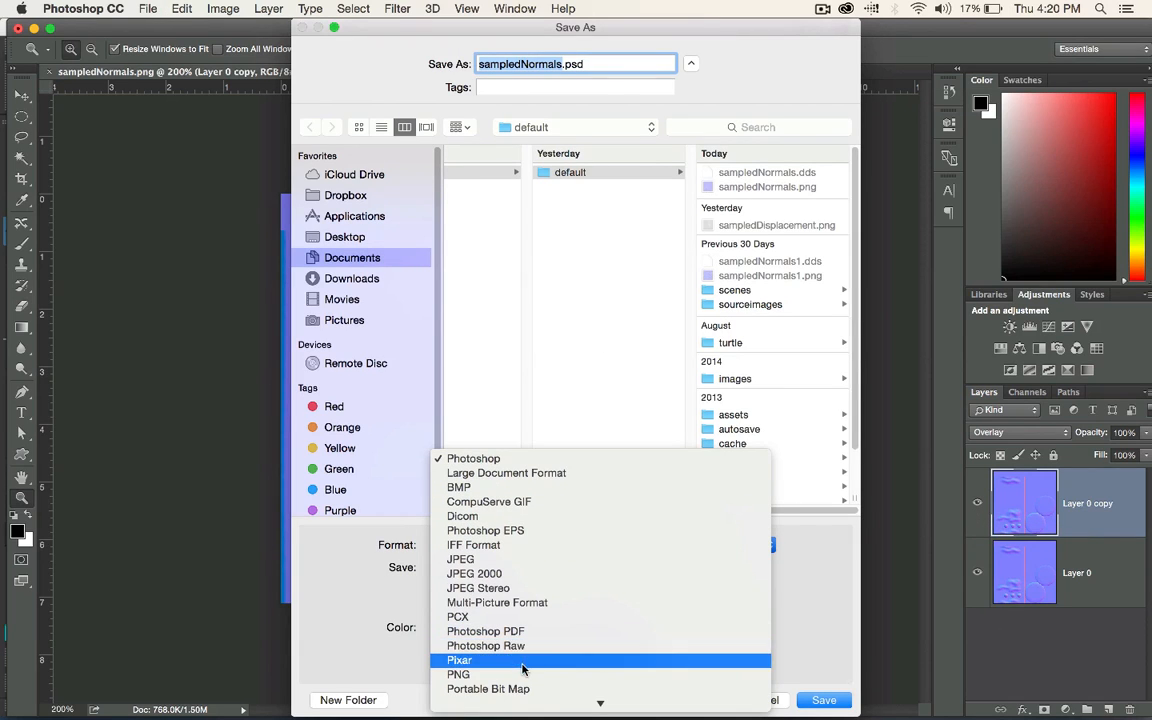
click(522, 675)
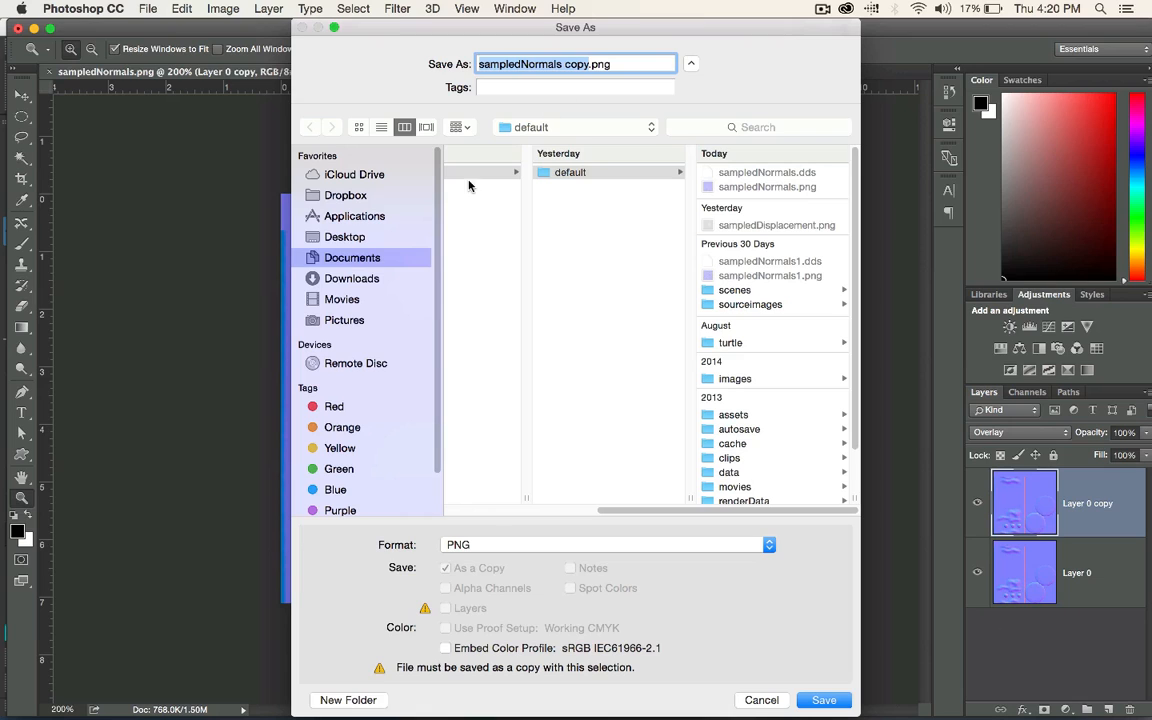
click(325, 236)
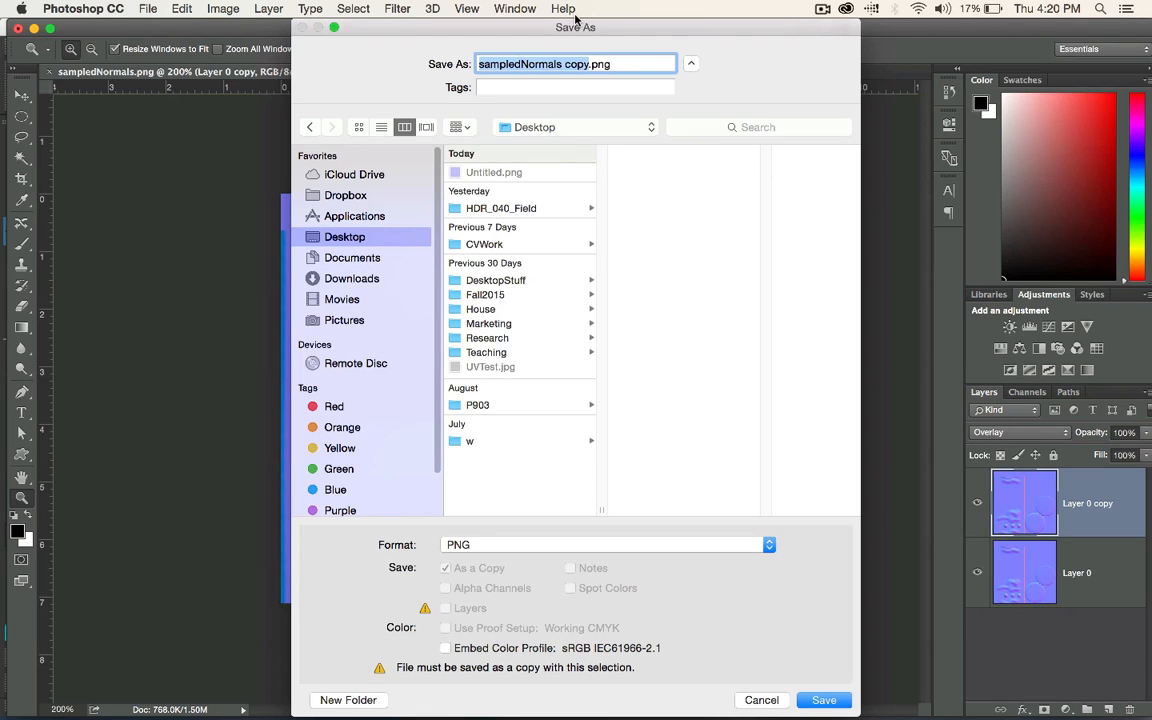
text(normal)
key(Return)
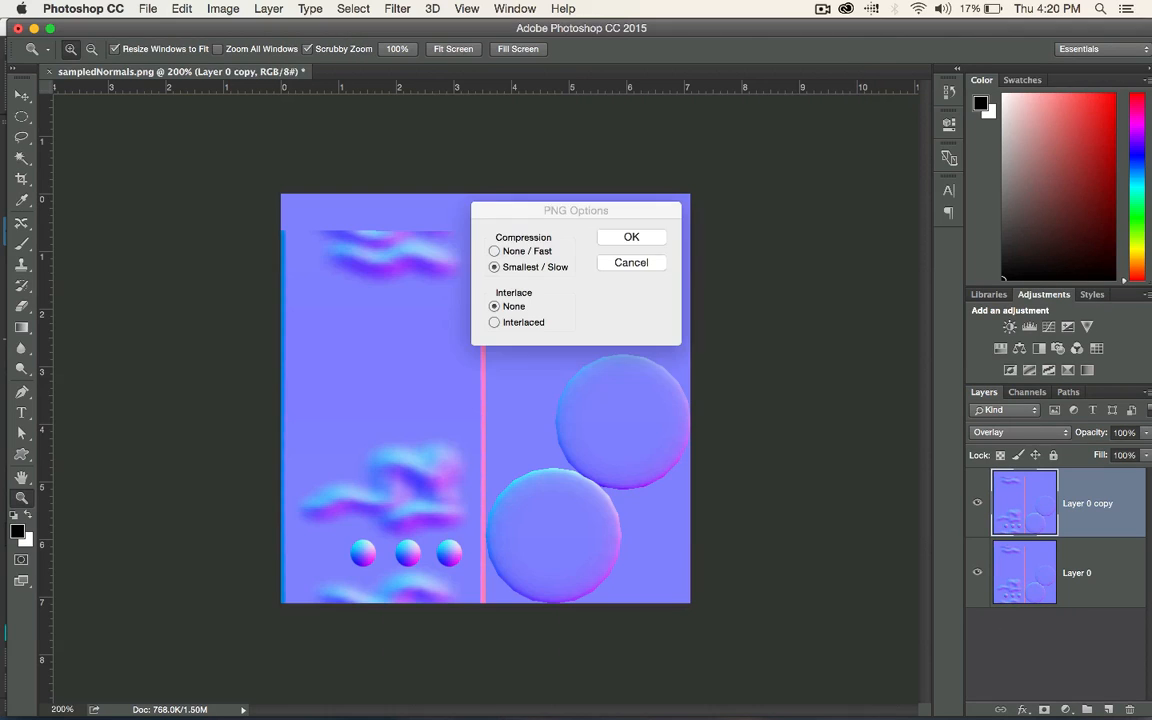
key(Return)
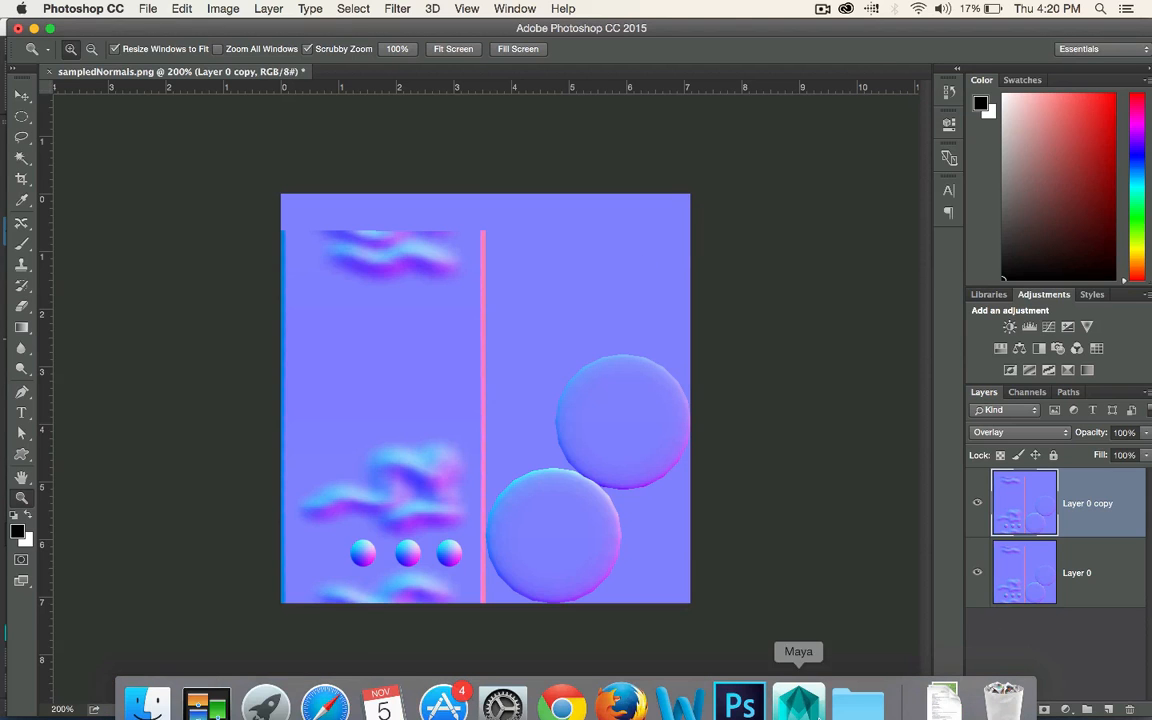
- Switch to Maya and replace the bump file texture's image with normal.png from the Desktop
click(798, 683)
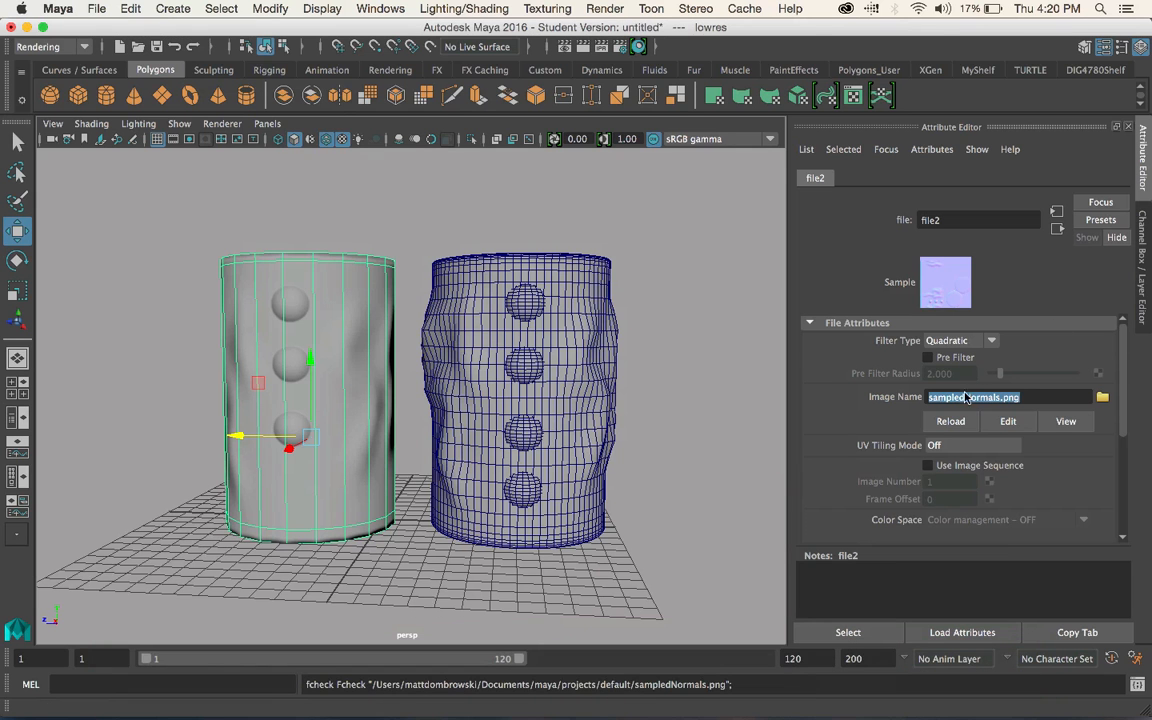
click(1102, 397)
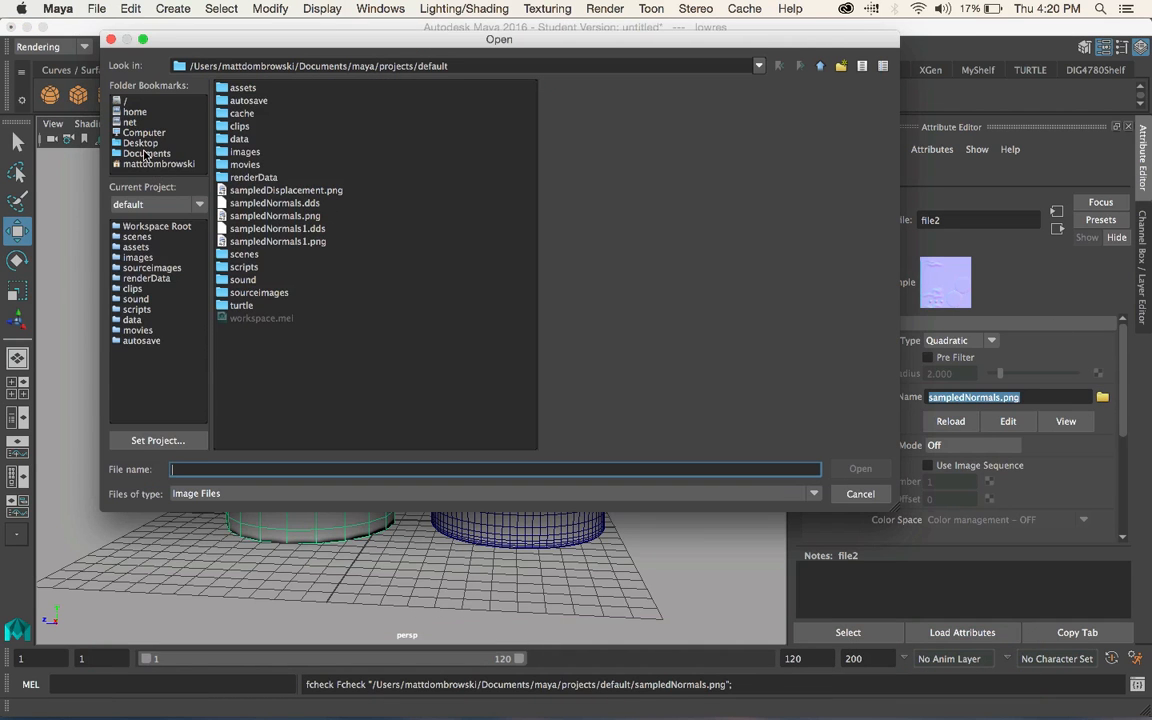
click(137, 143)
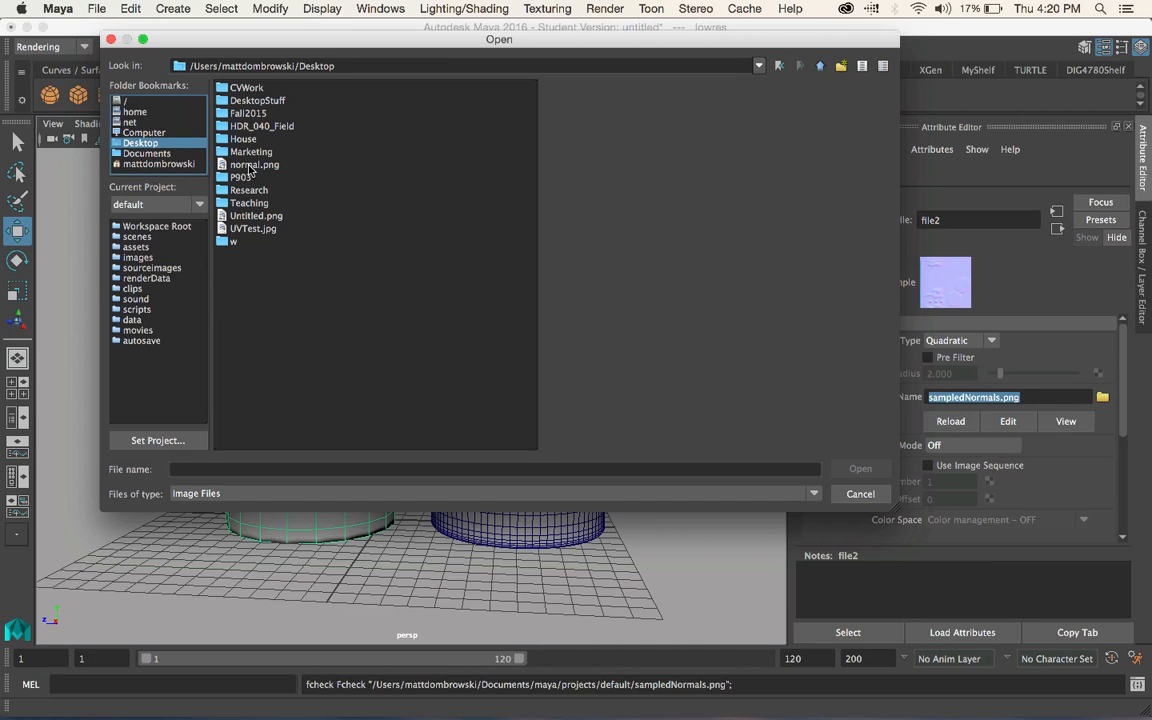
double_click(252, 165)
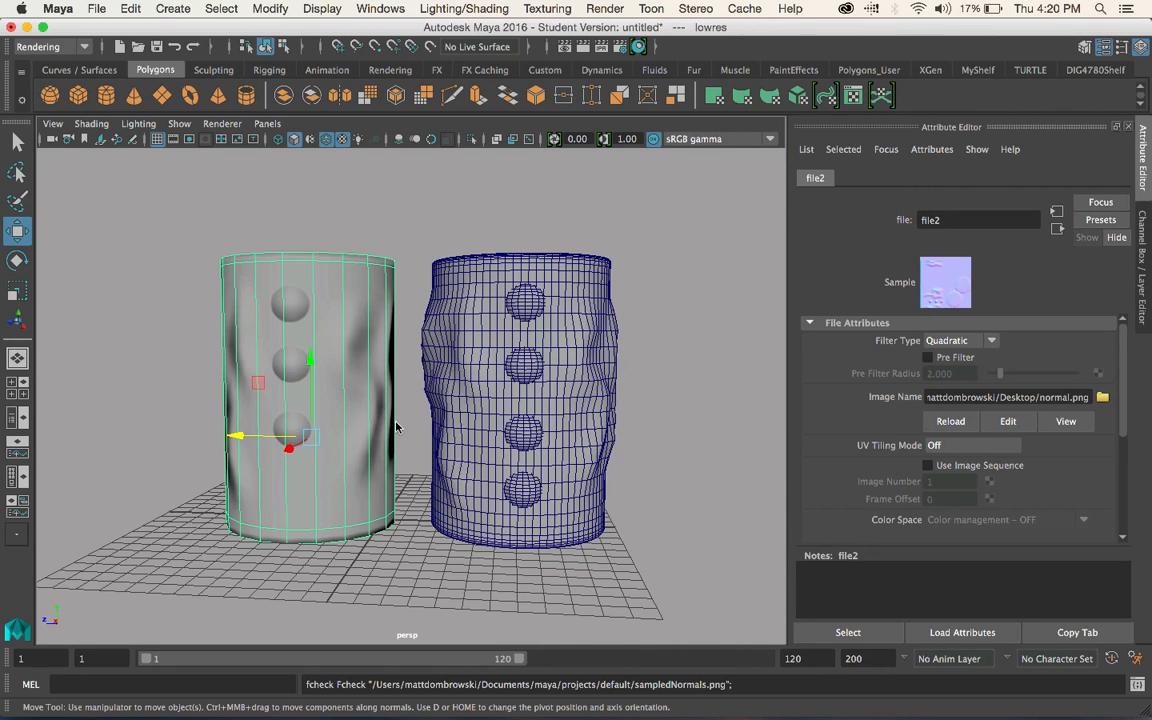
- Delete the sculpted cylinder and its four spheres, keeping only the lowres cylinder
click(414, 525)
alt+drag(376, 470, 355, 420)
click(446, 350)
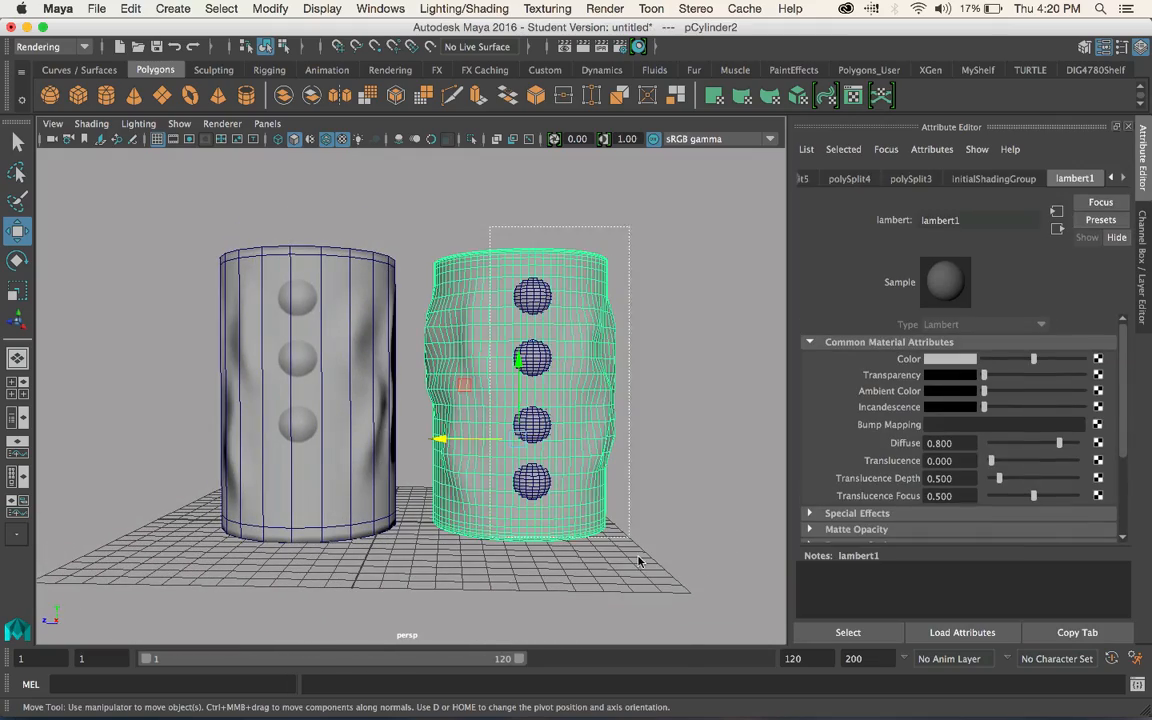
key(Delete)
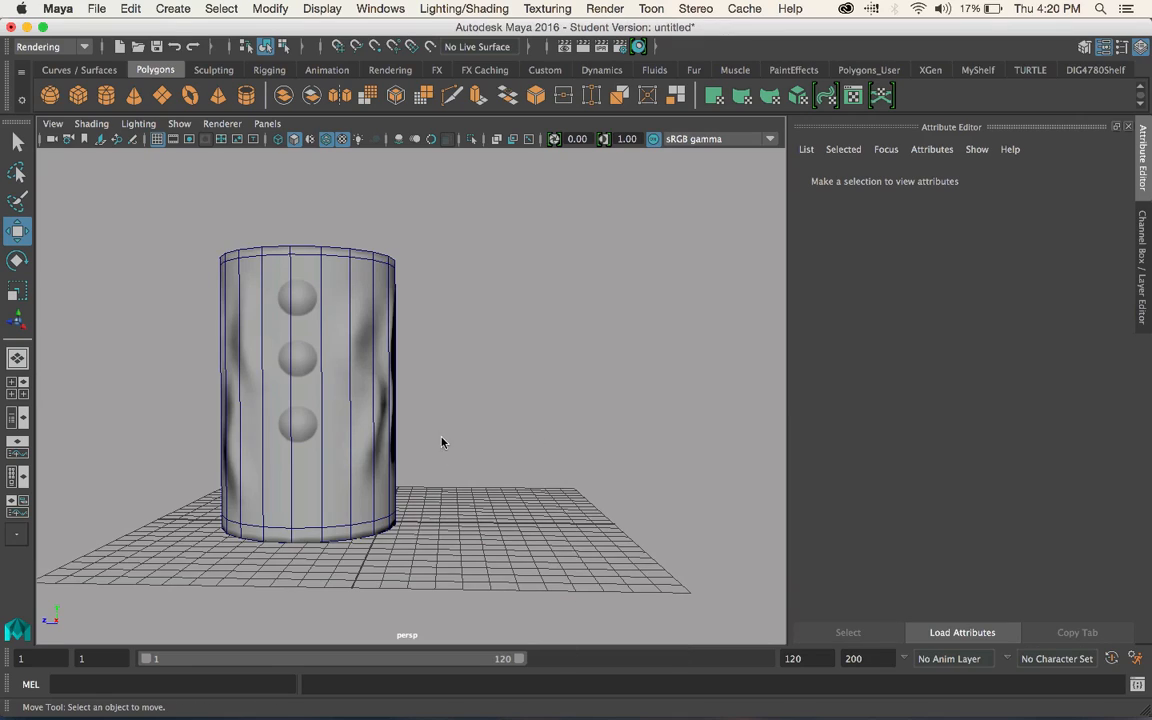
- Undo the mesh deletion, the image replacement and the earlier moves until the lowres cylinder encloses the sculpted cylinder and spheres again
alt+drag(442, 442, 480, 456)
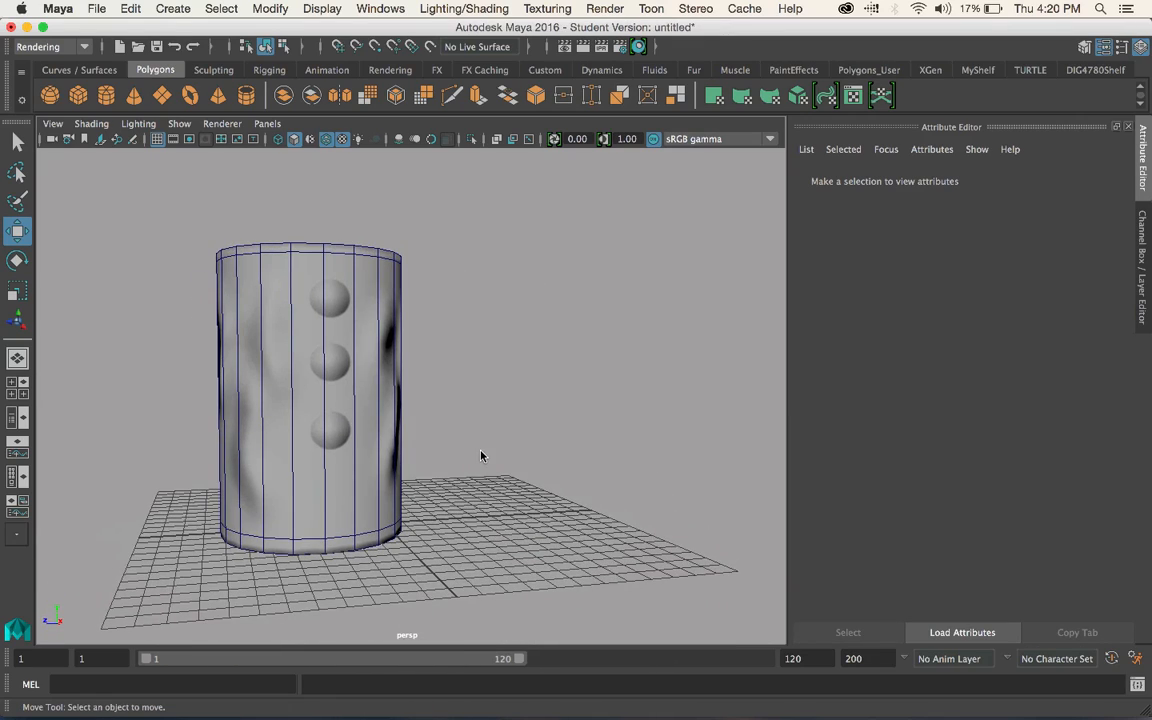
key(super+z)
key(super+z)
key(super+z)
key(super+z)
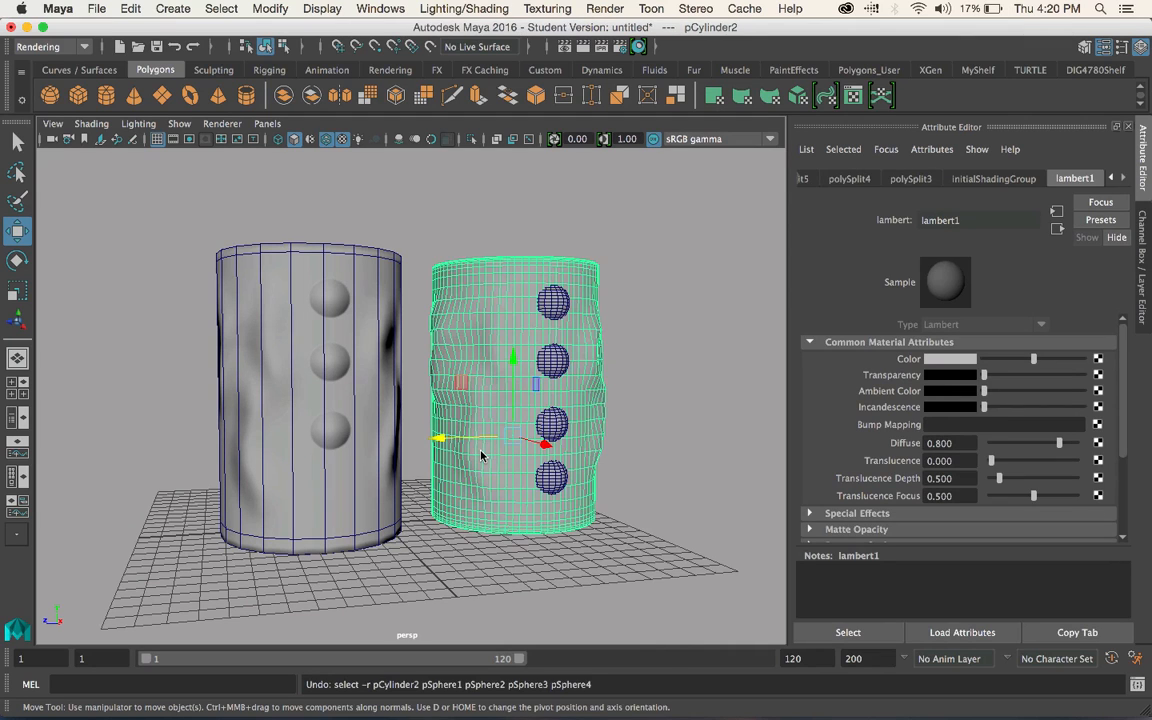
key(super+z)
key(super+z)
key(super+z)
key(super+z)
key(super+z)
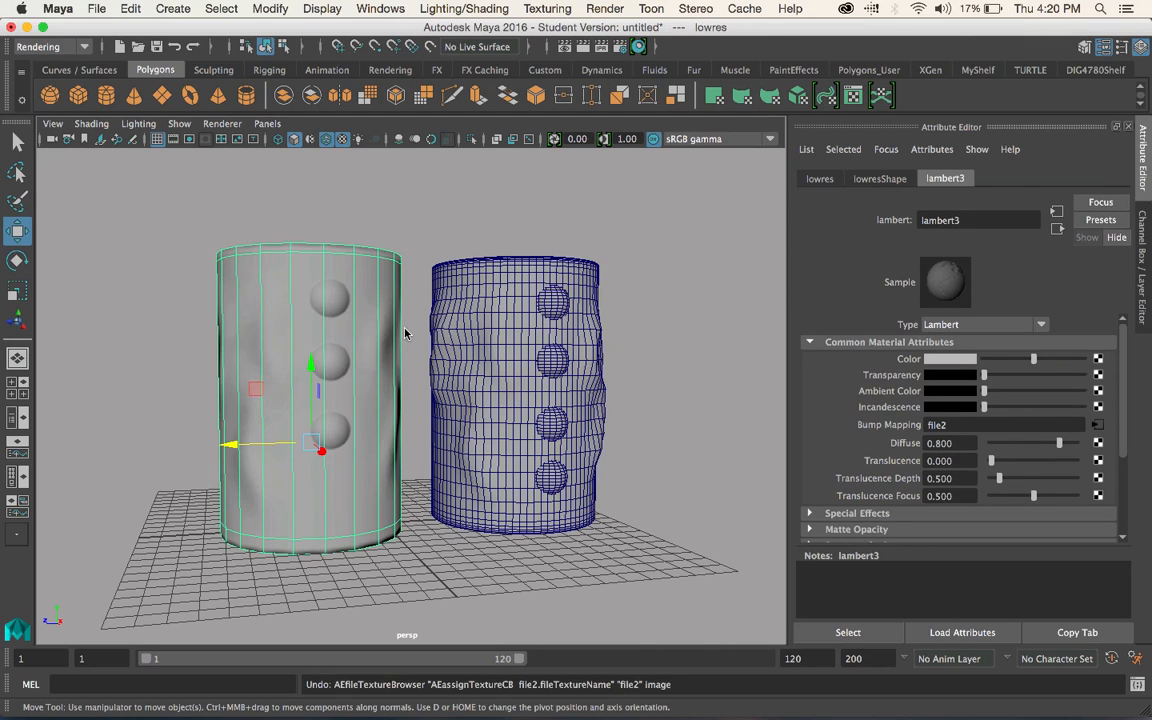
key(super+z)
key(super+z)
key(super+z)
key(super+z)
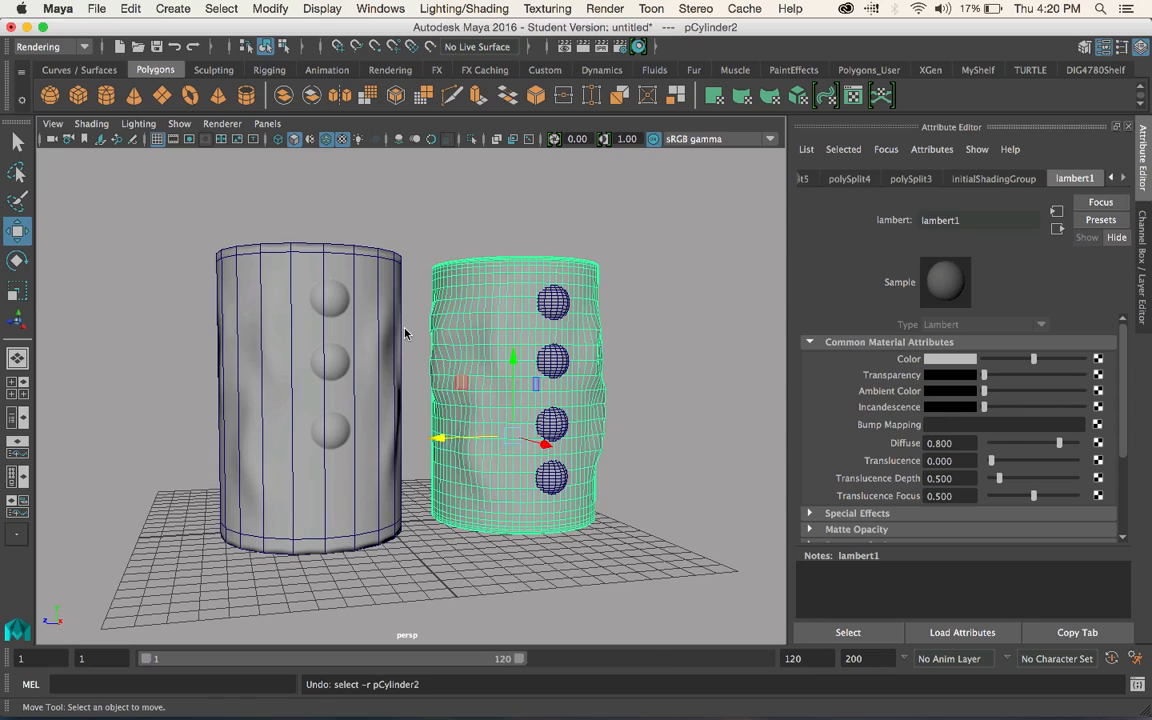
key(super+z)
key(super+z)
key(super+z)
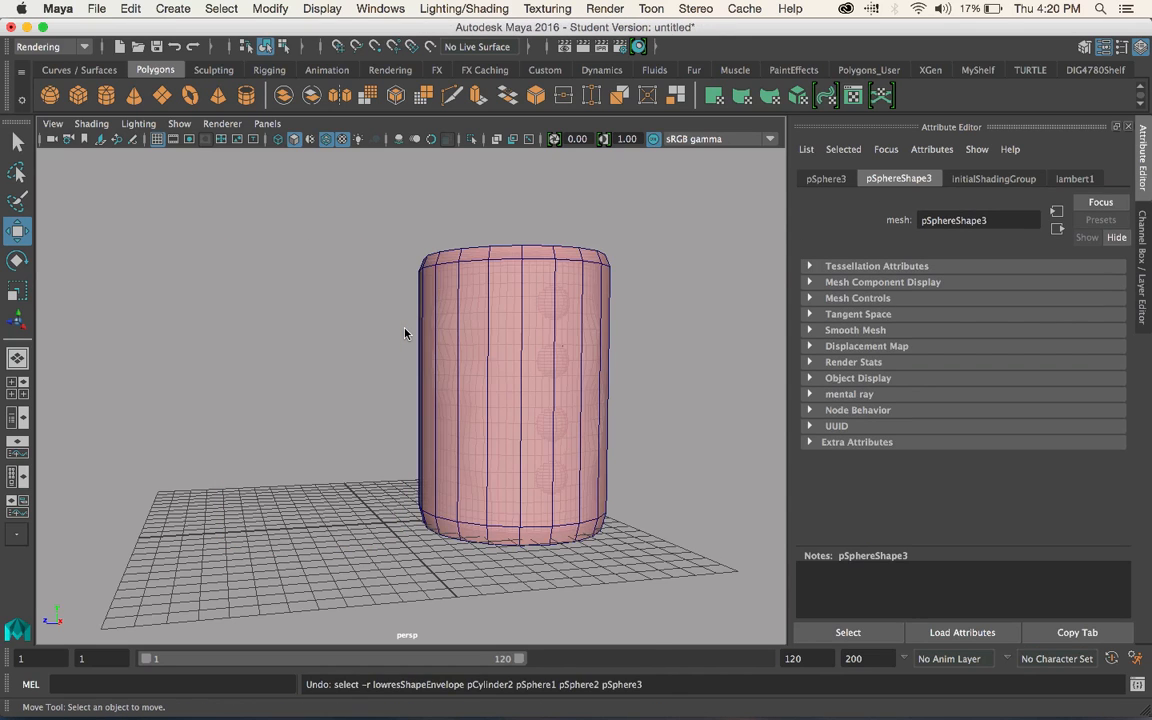
- In Transfer Maps, set the Maya common output's sampling quality to High (8x8)
alt+drag(578, 358, 568, 370)
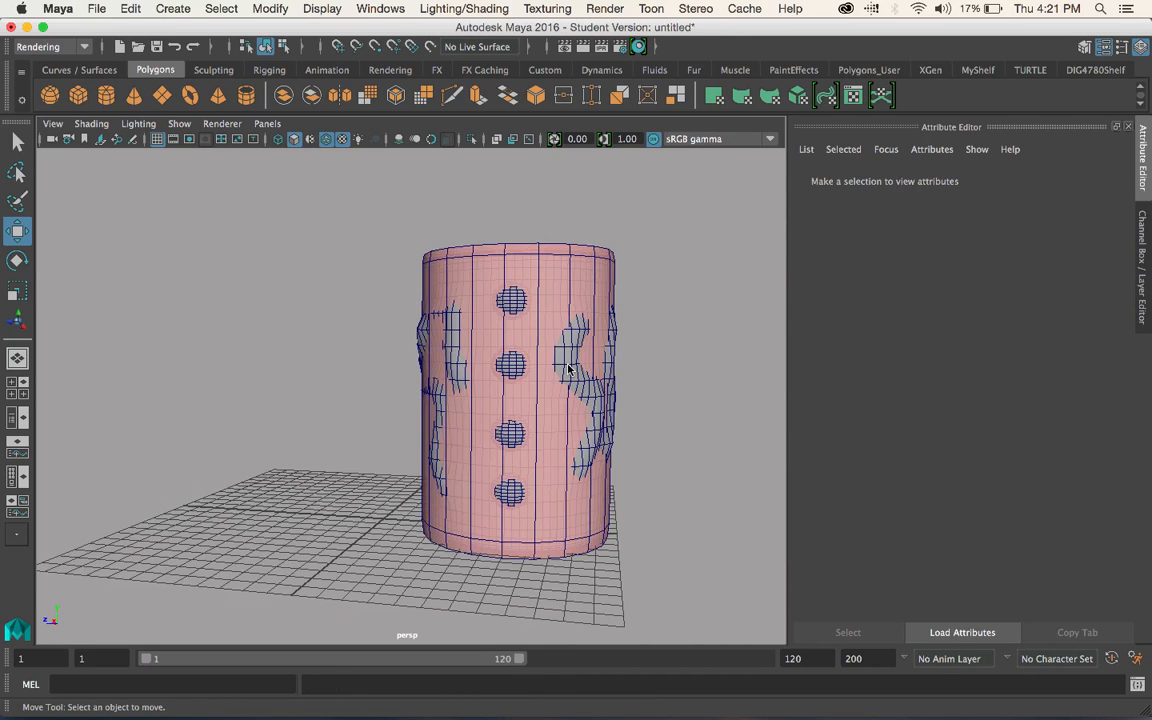
click(462, 8)
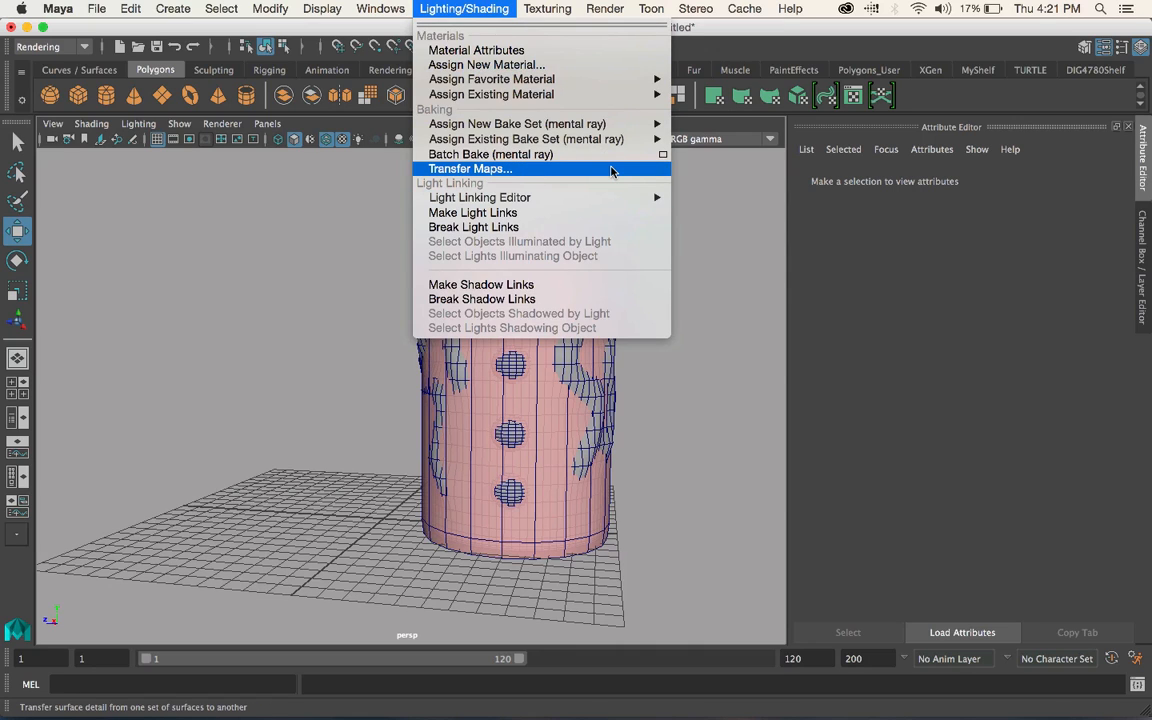
click(612, 170)
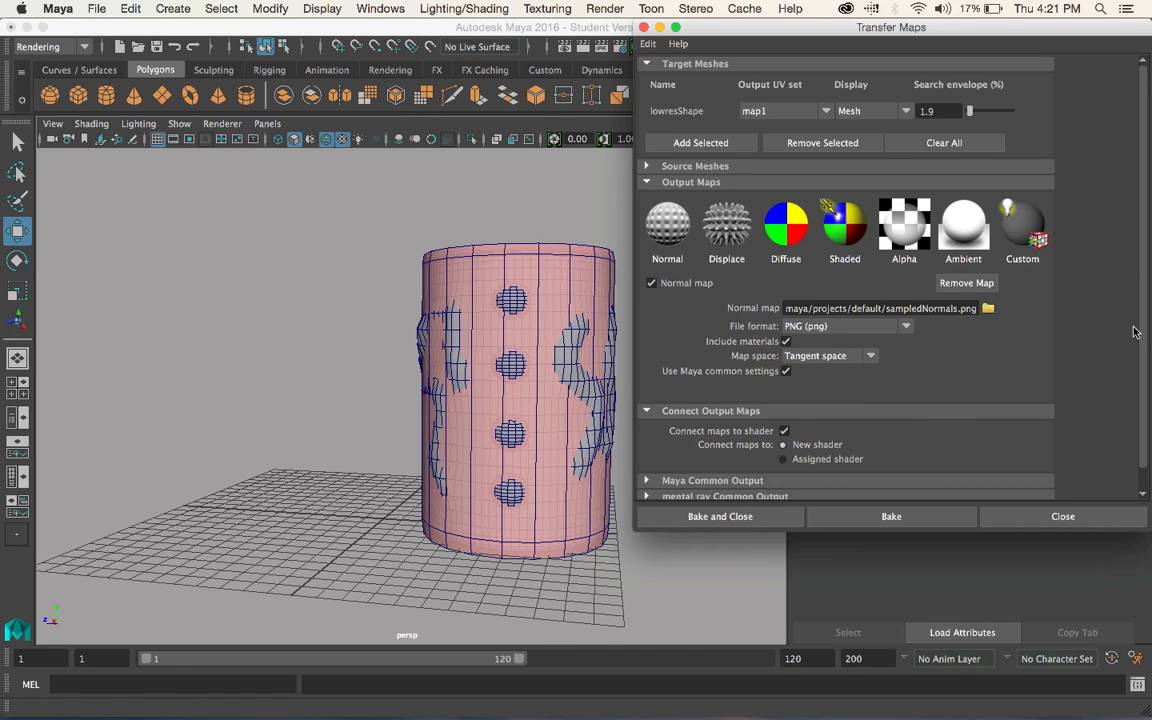
scroll(1136, 430, down, 2)
click(670, 458)
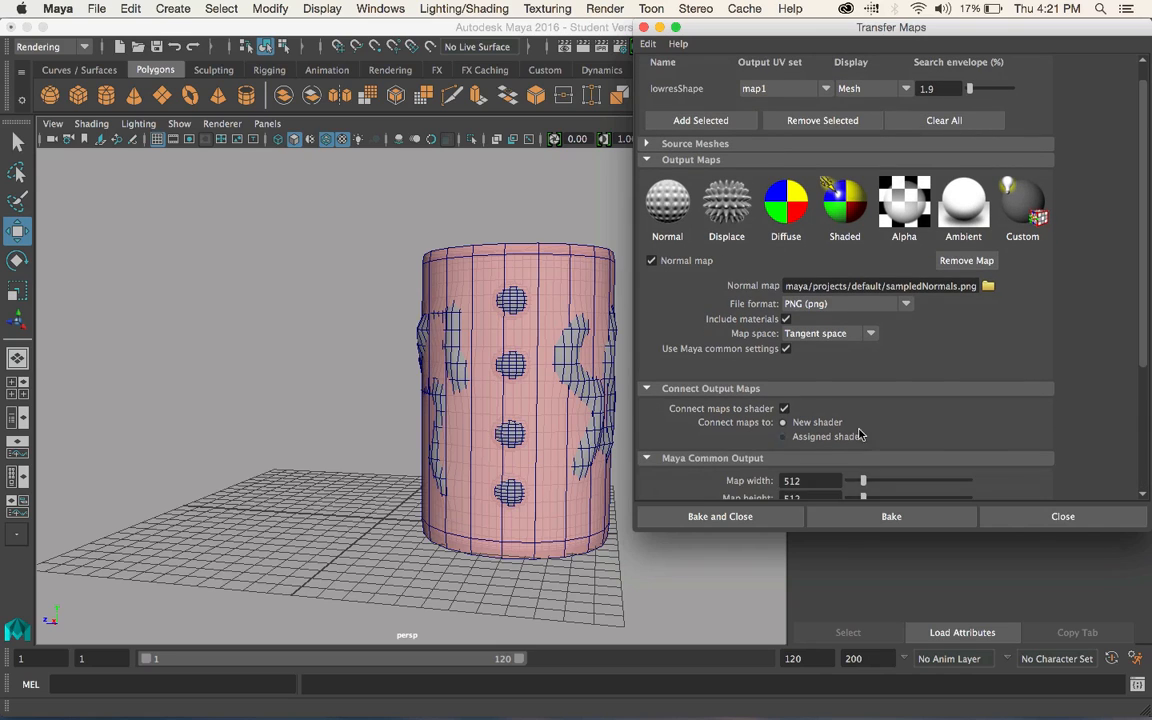
scroll(800, 400, down, 5)
click(843, 363)
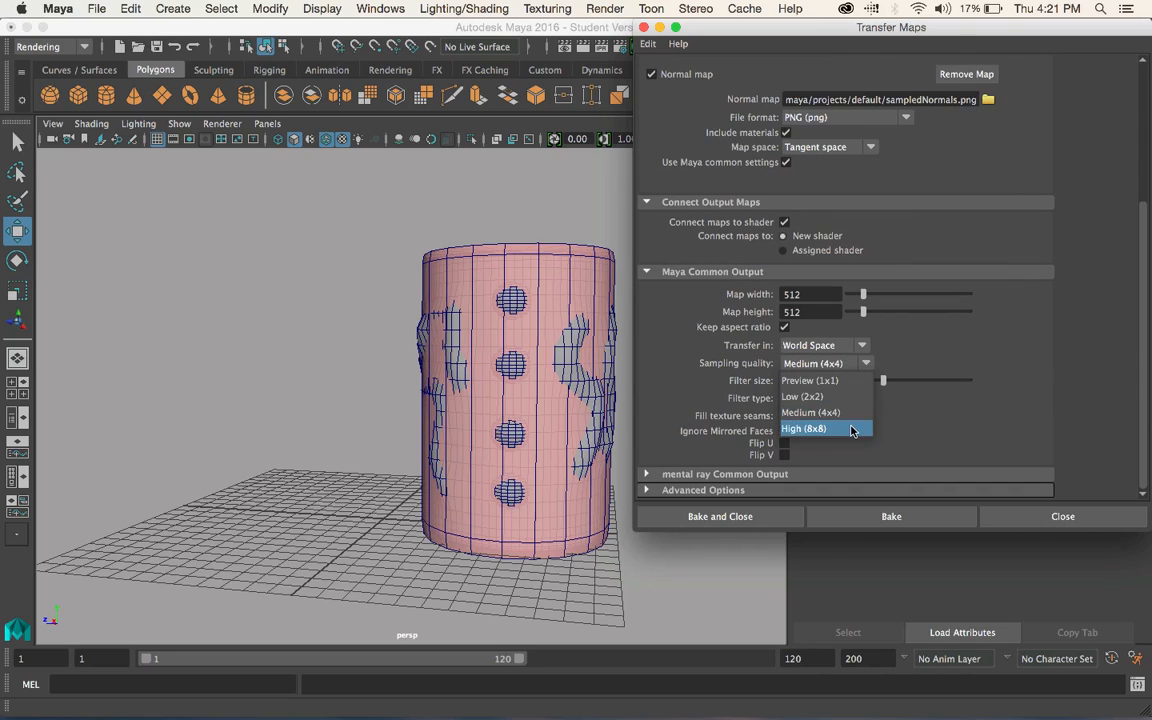
click(830, 428)
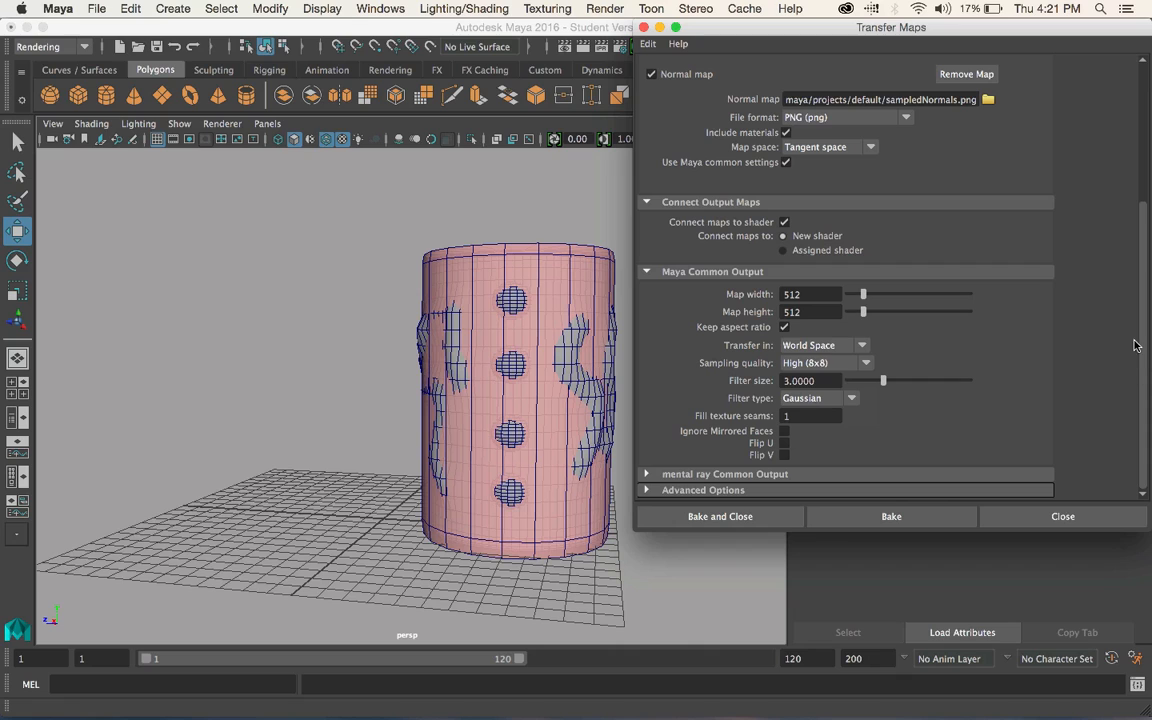
- Set the lowres target mesh's search envelope to 5.8% and add an ambient occlusion map to the outputs
scroll(1138, 371, up, 5)
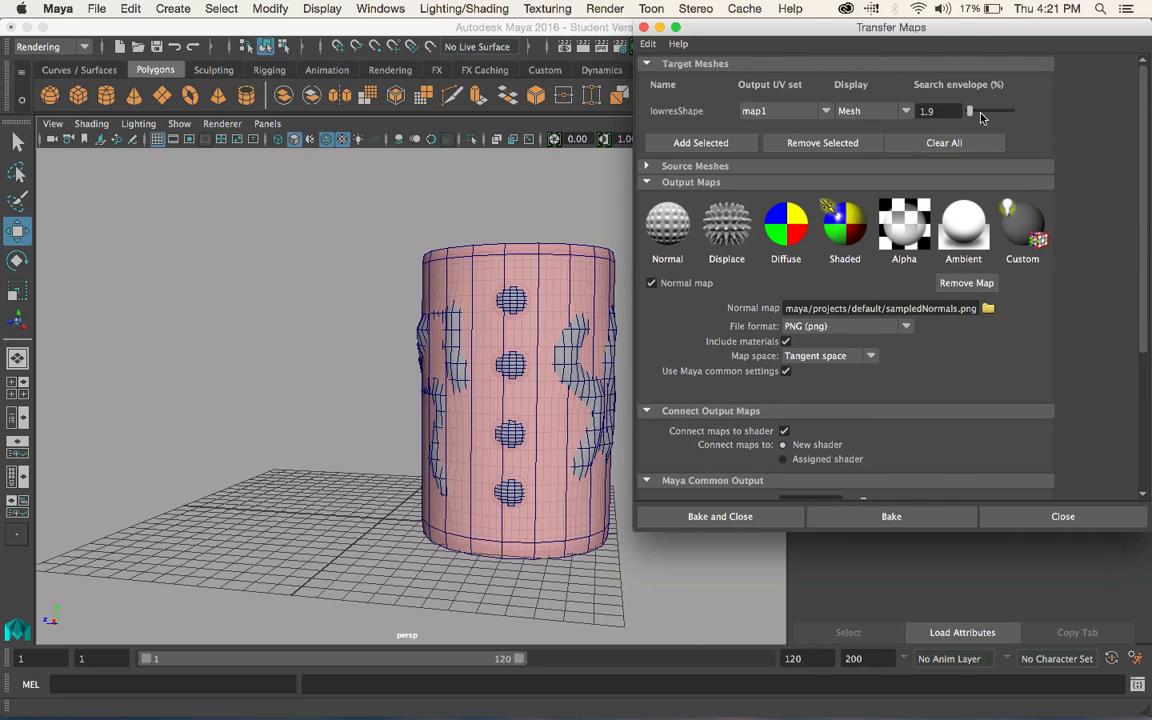
drag(972, 115, 976, 115)
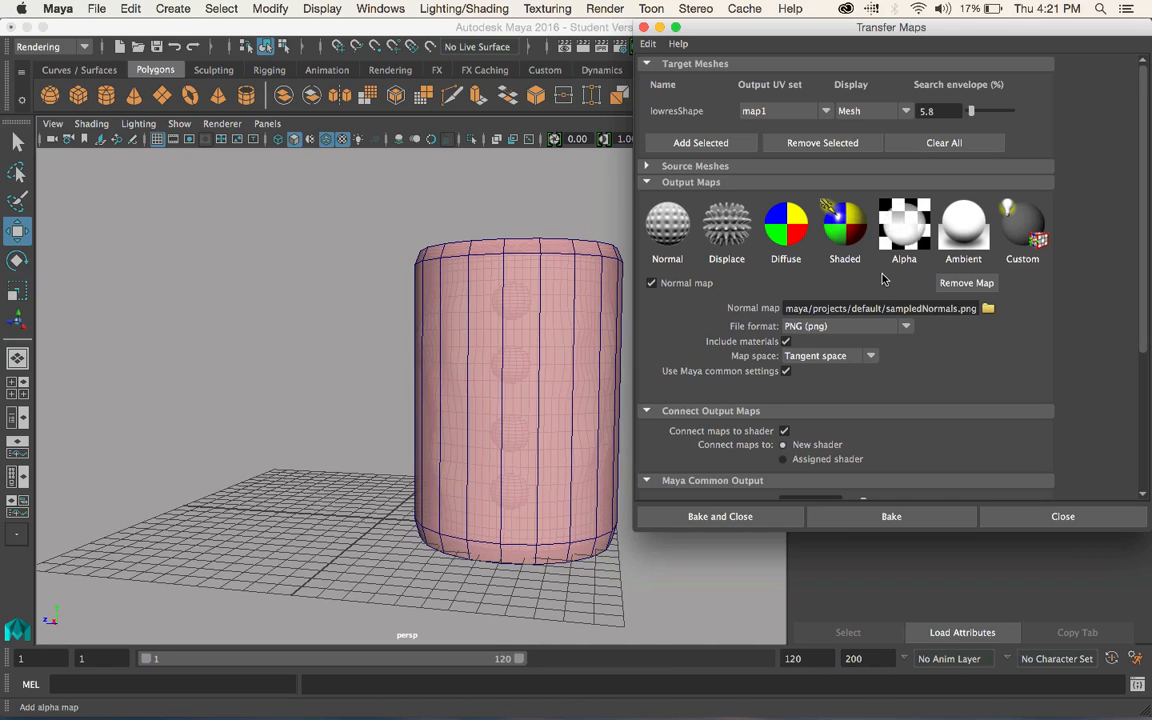
click(965, 232)
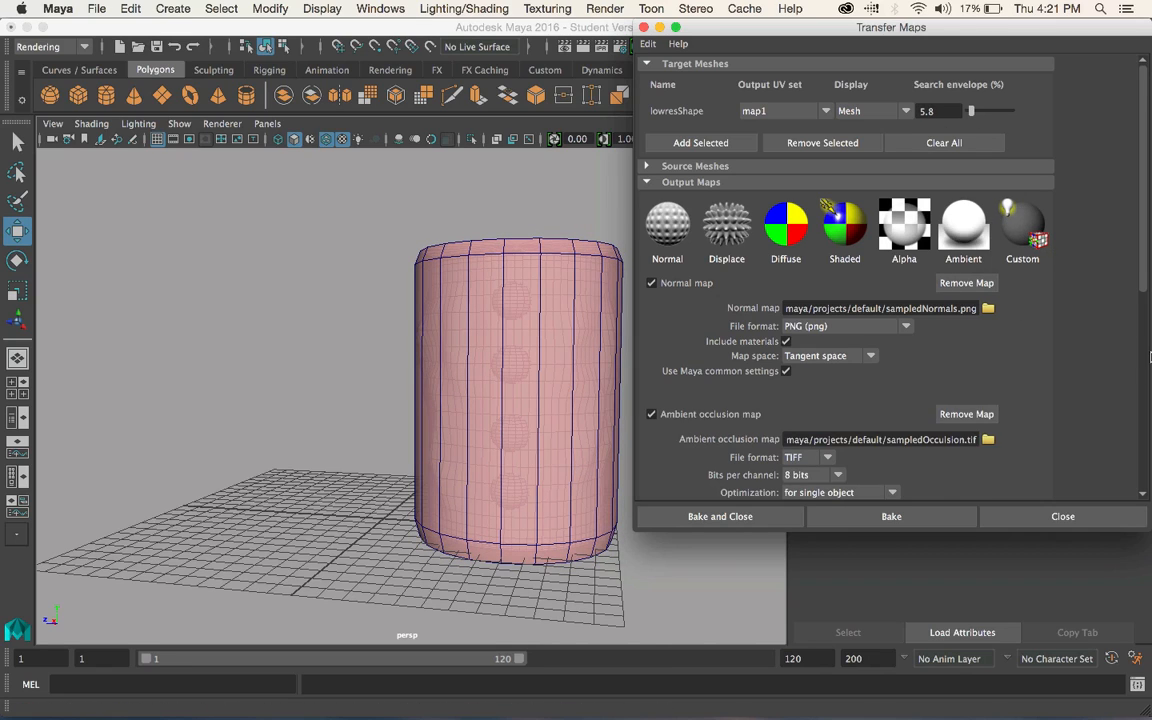
- Set the mental ray common output's map size to 512 by 512, bake the maps and close Transfer Maps
scroll(1118, 367, down, 4)
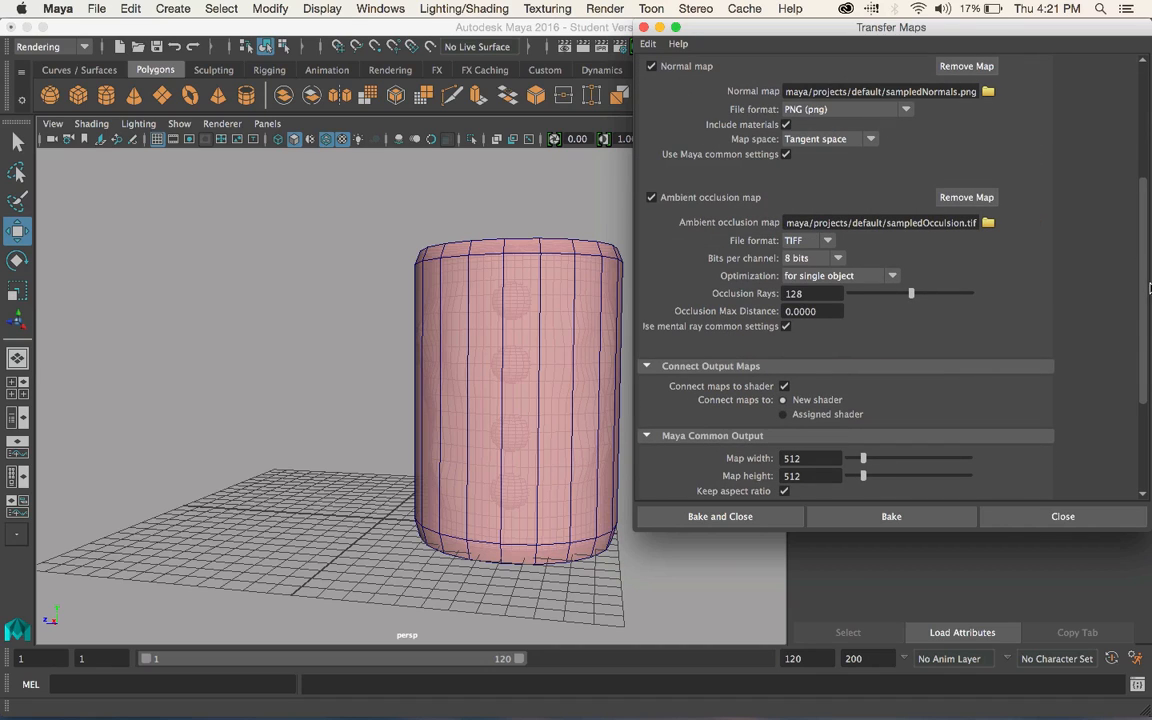
scroll(1145, 271, down, 5)
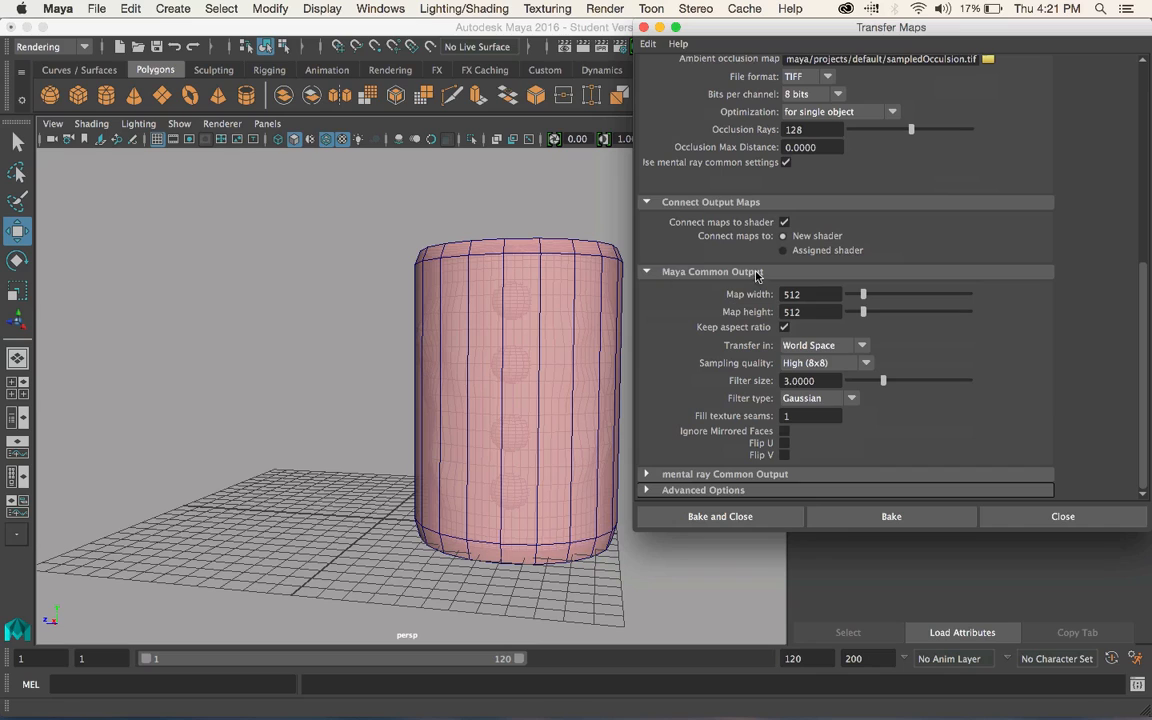
click(680, 476)
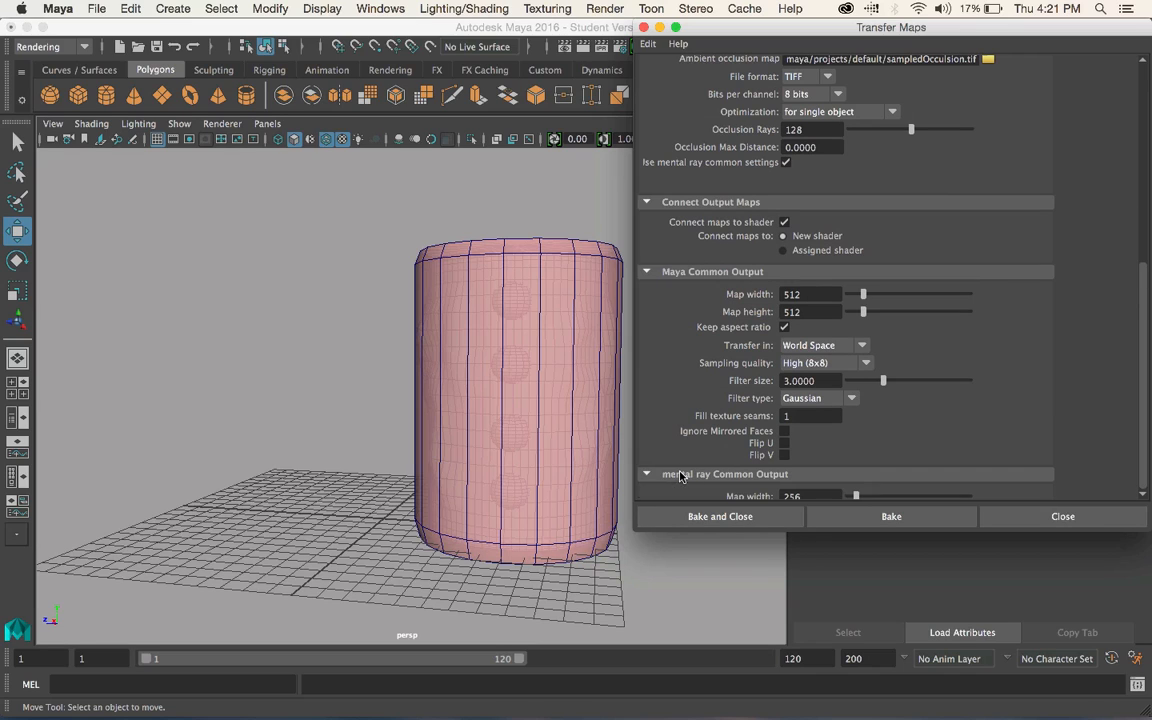
scroll(828, 349, down, 4)
double_click(825, 341)
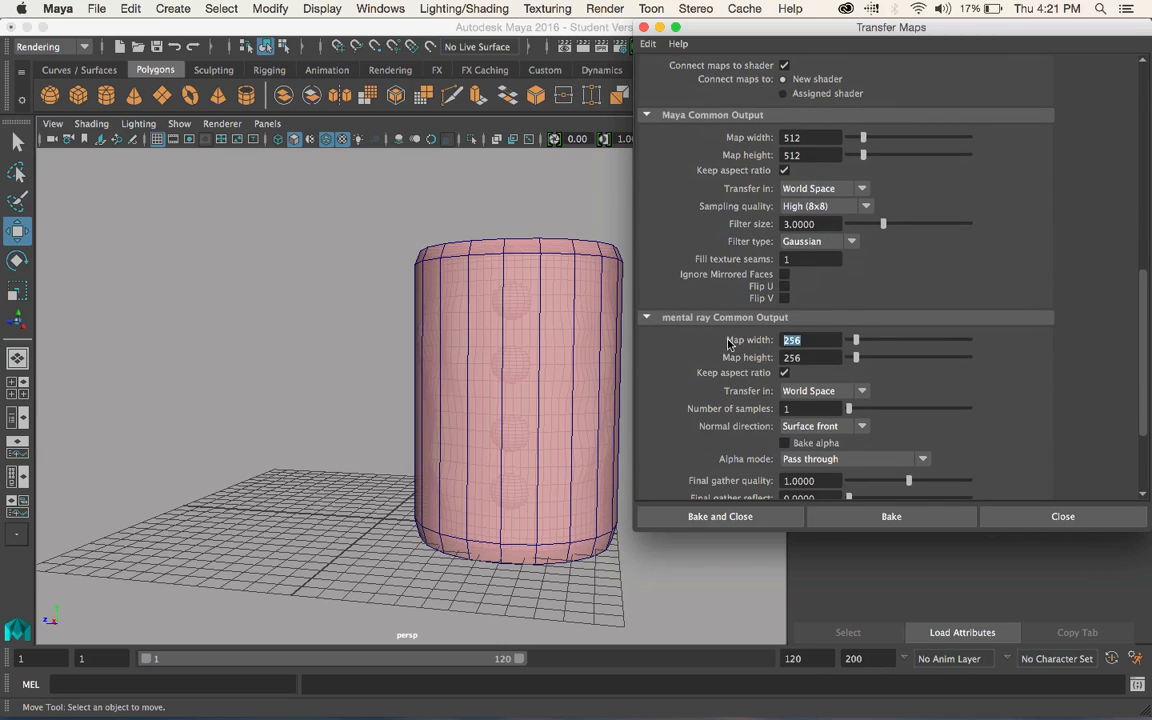
text(512)
click(818, 357)
click(720, 517)
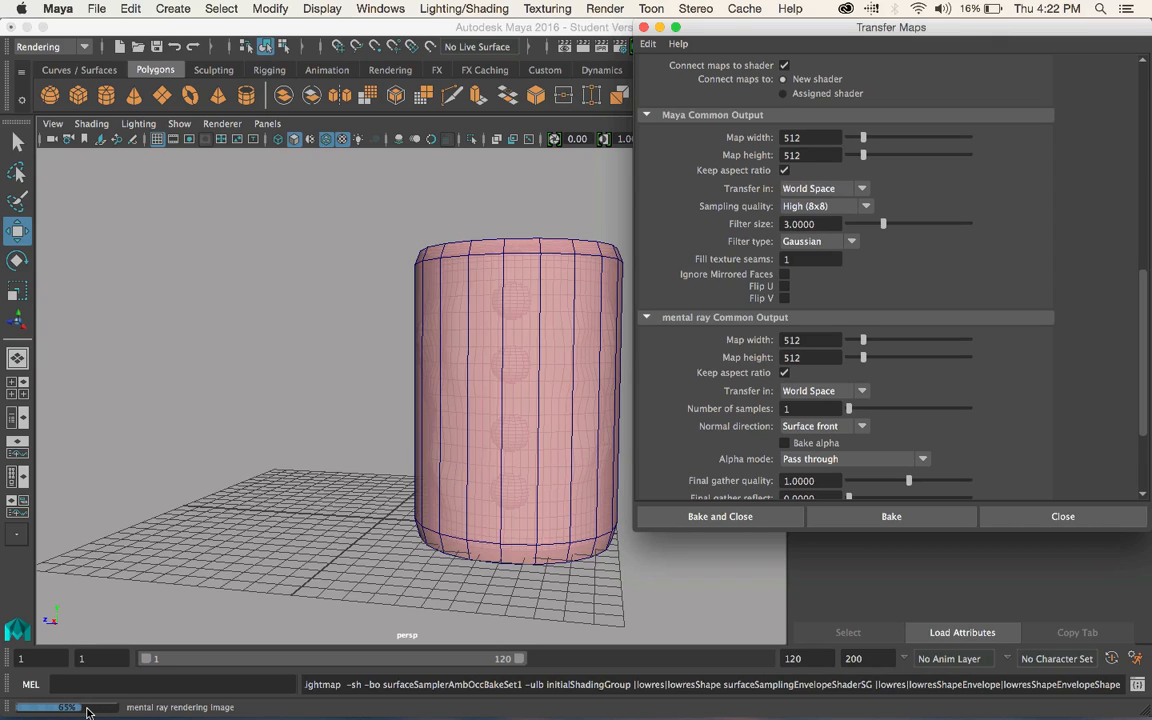
- Display the textures in the viewport and move the baked lowres cylinder along its Z axis, clear of the sculpted one
key(6)
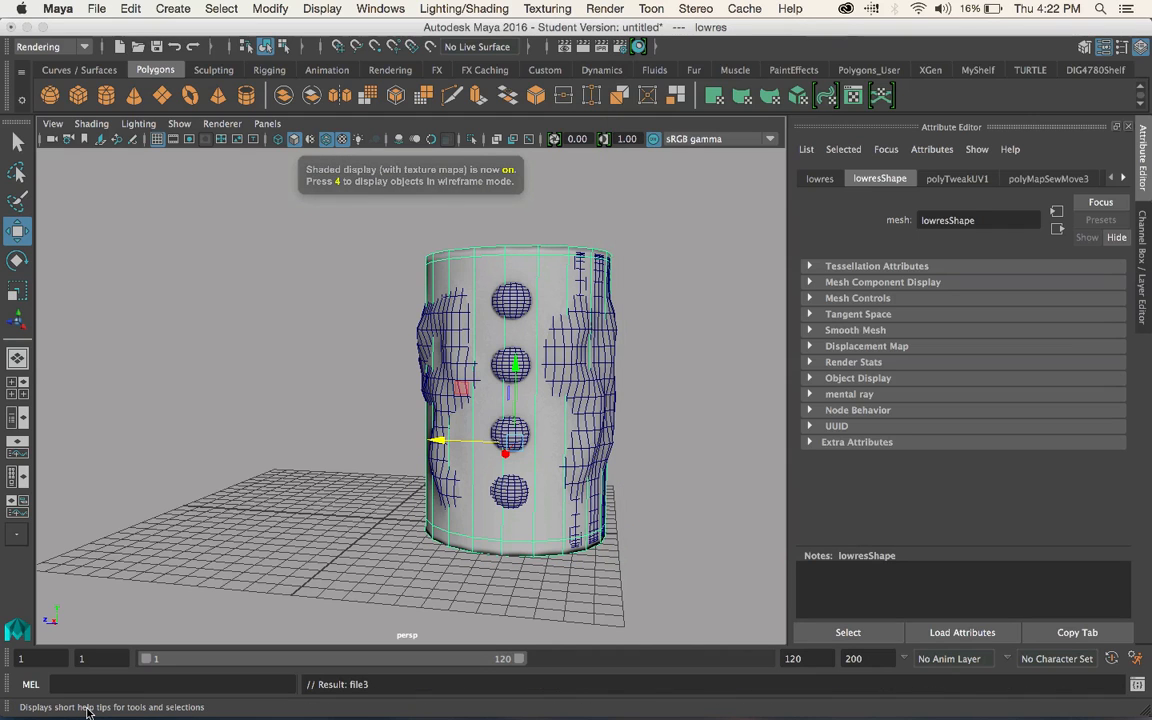
key(q)
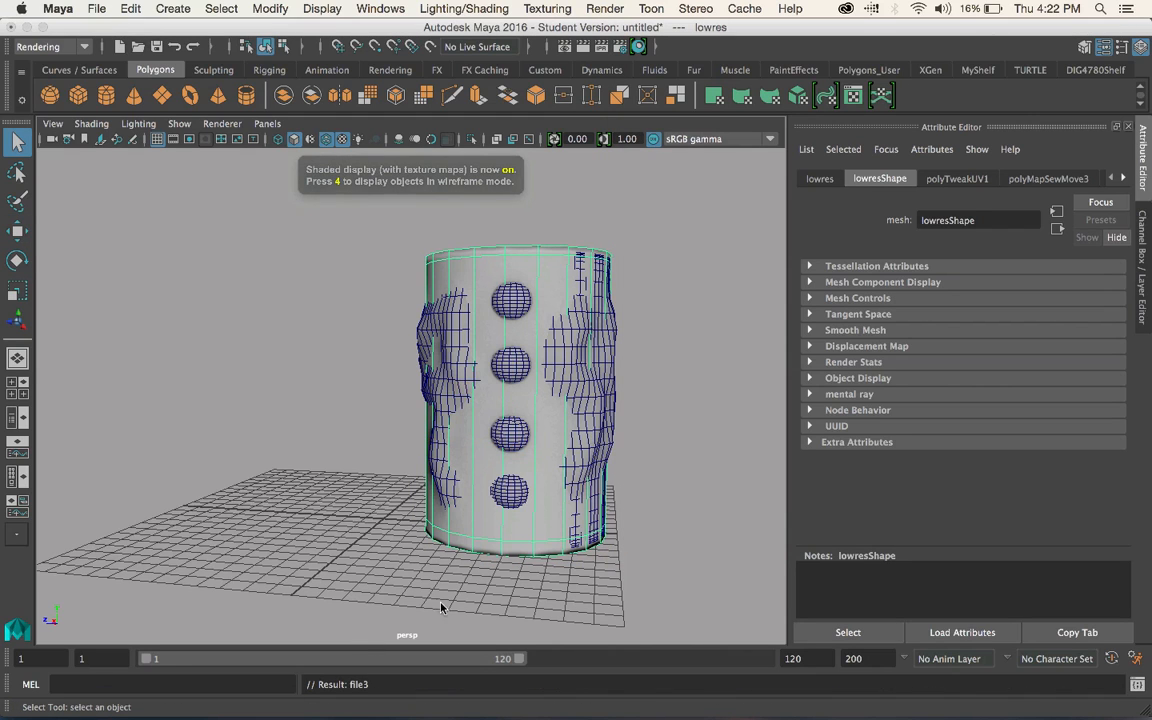
click(506, 428)
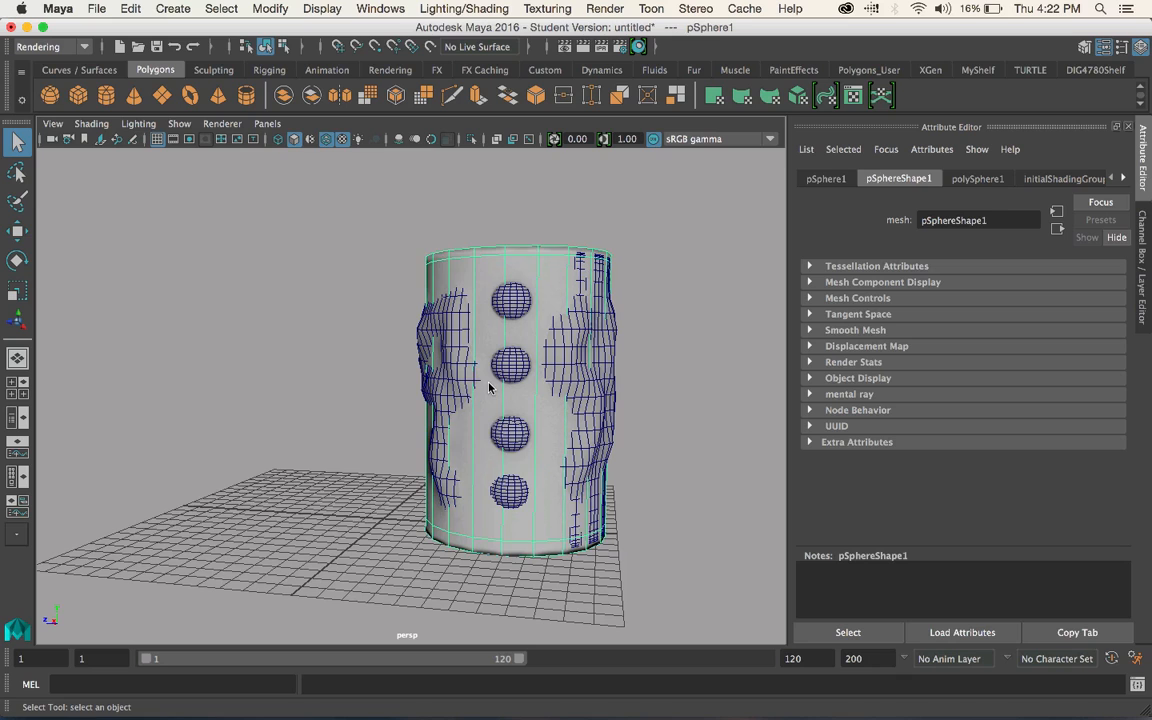
key(w)
drag(431, 439, 203, 432)
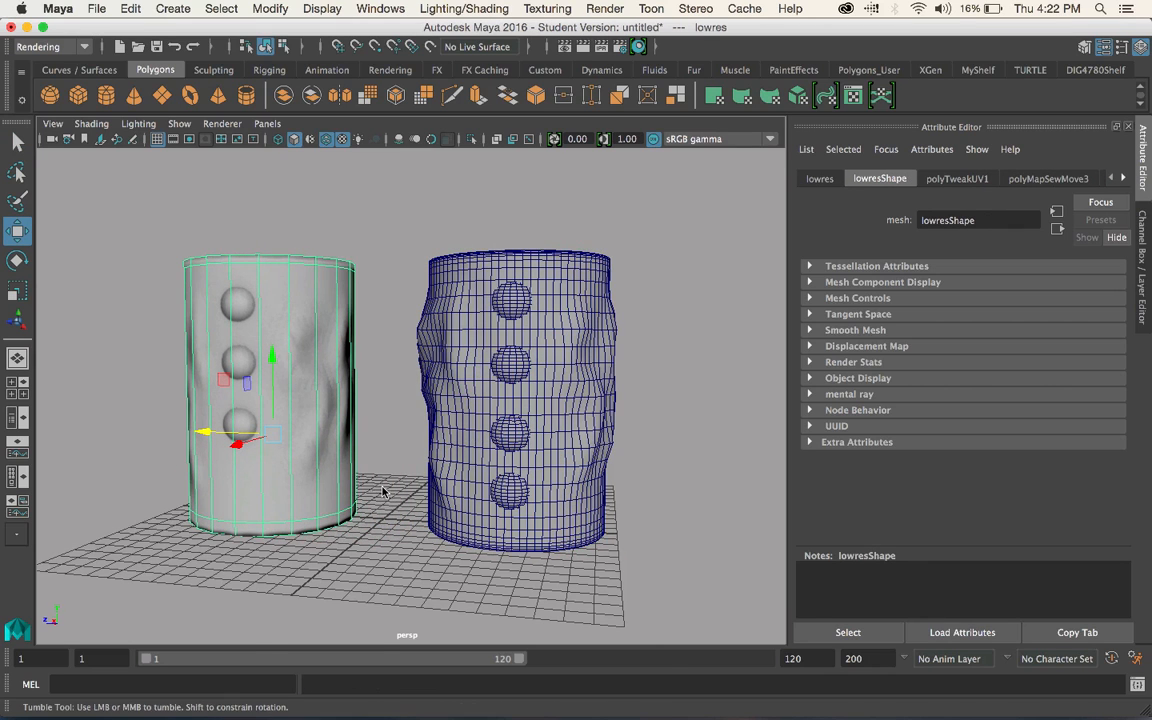
- Delete the construction history of the lowres cylinder
alt+drag(382, 491, 334, 419)
click(376, 510)
click(334, 419)
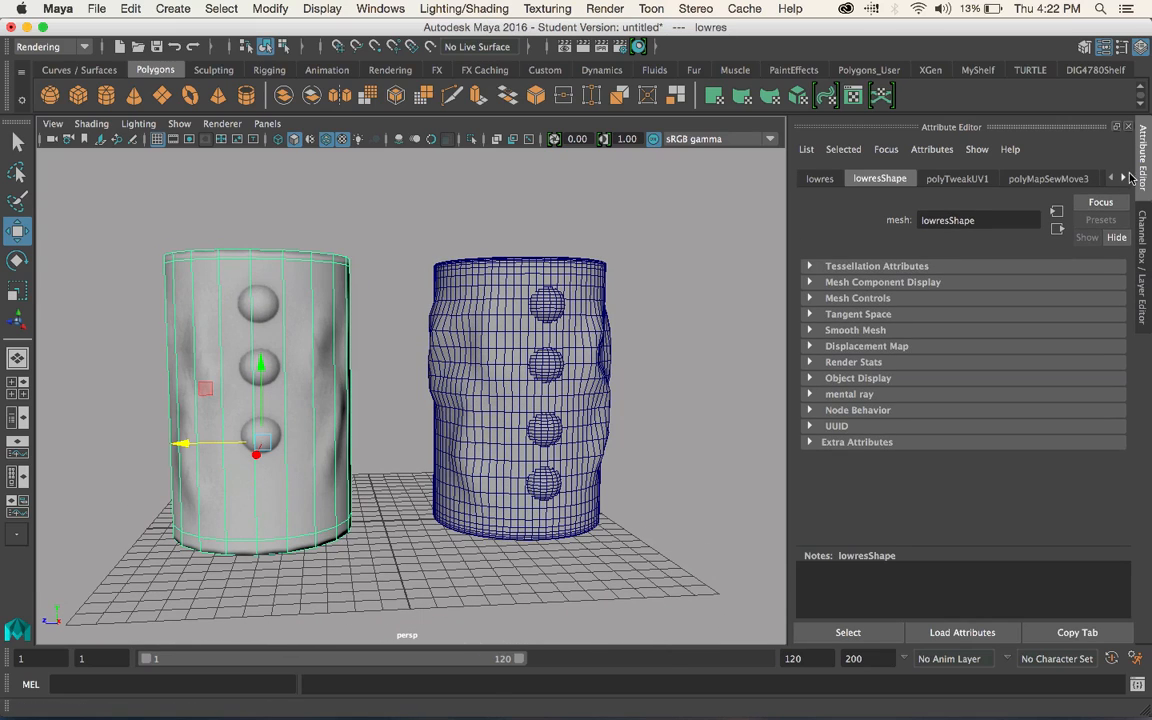
click(131, 8)
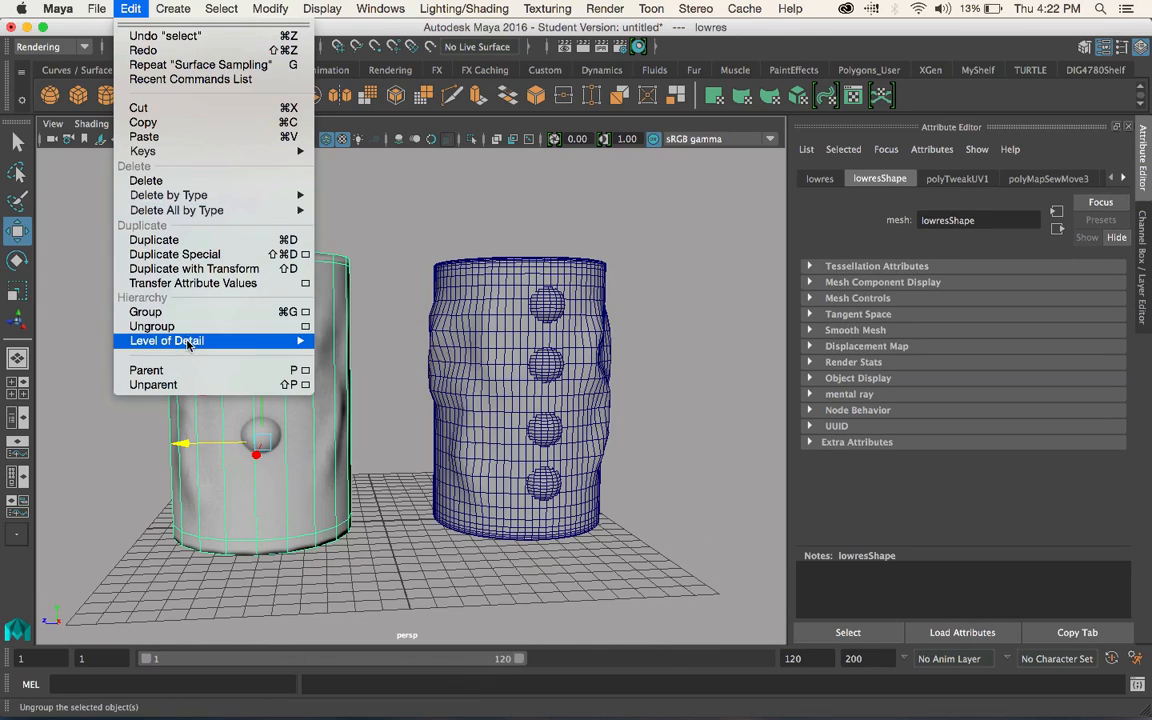
mouse_move(200, 195)
click(417, 200)
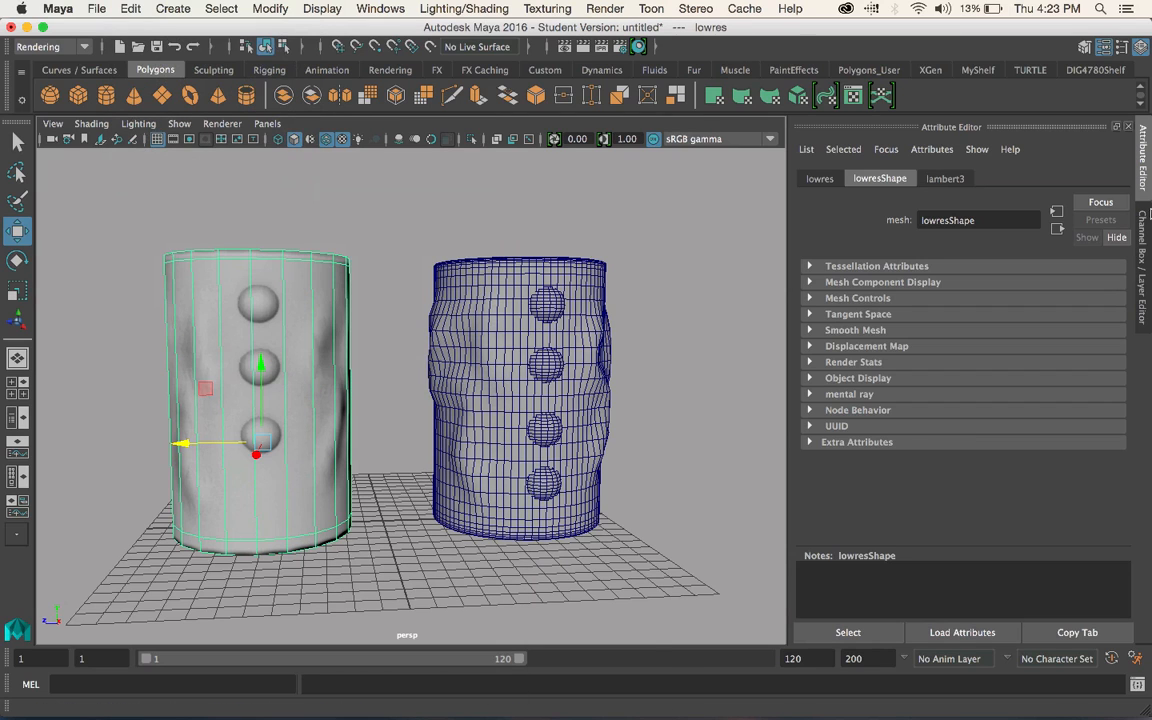
- Inspect the lowres cylinder's lambert3 material and the baked occlusion texture connected to it
click(945, 178)
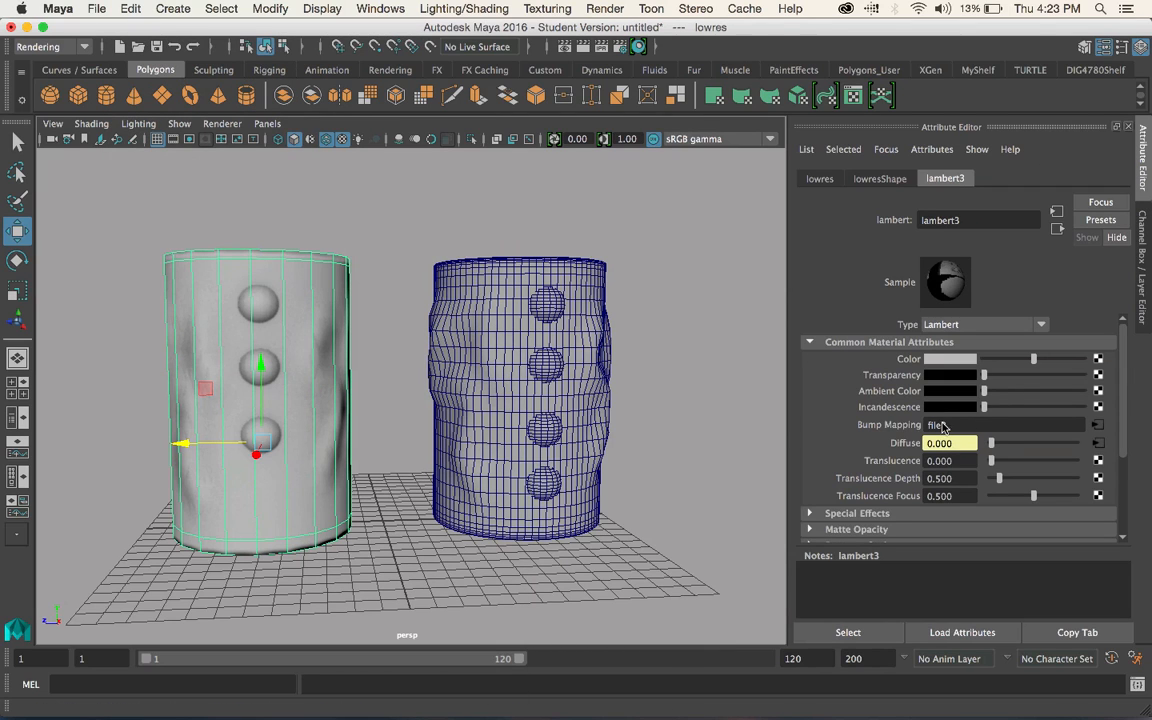
click(1097, 425)
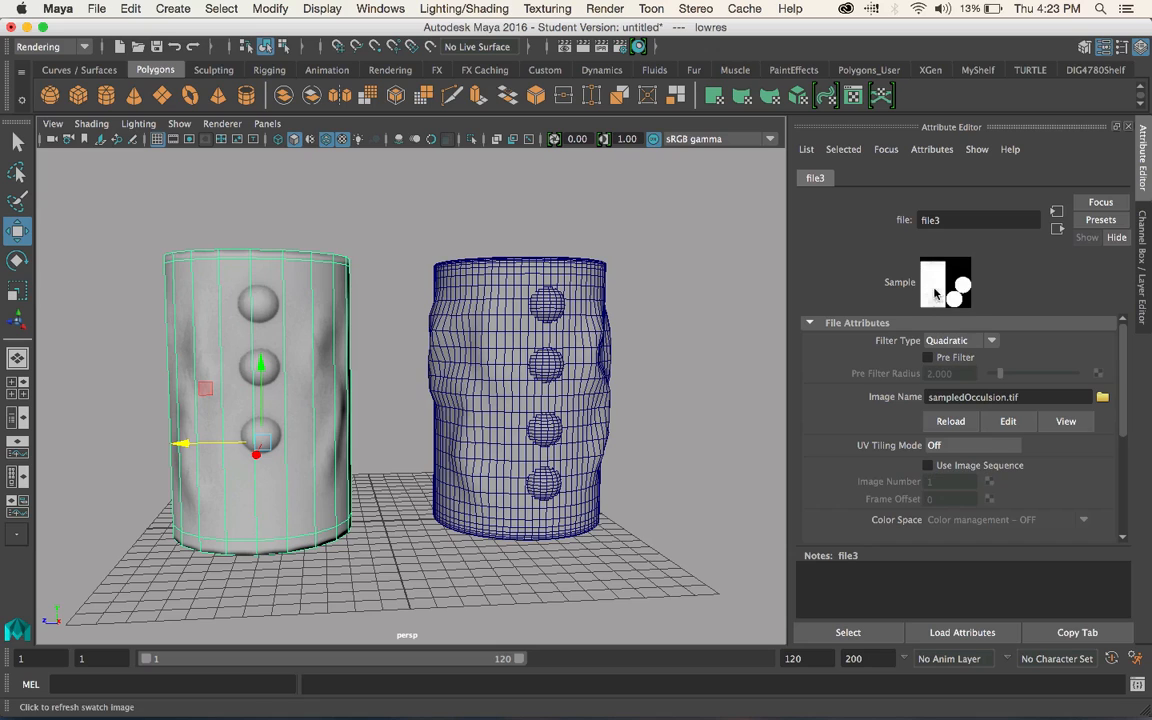
click(1043, 230)
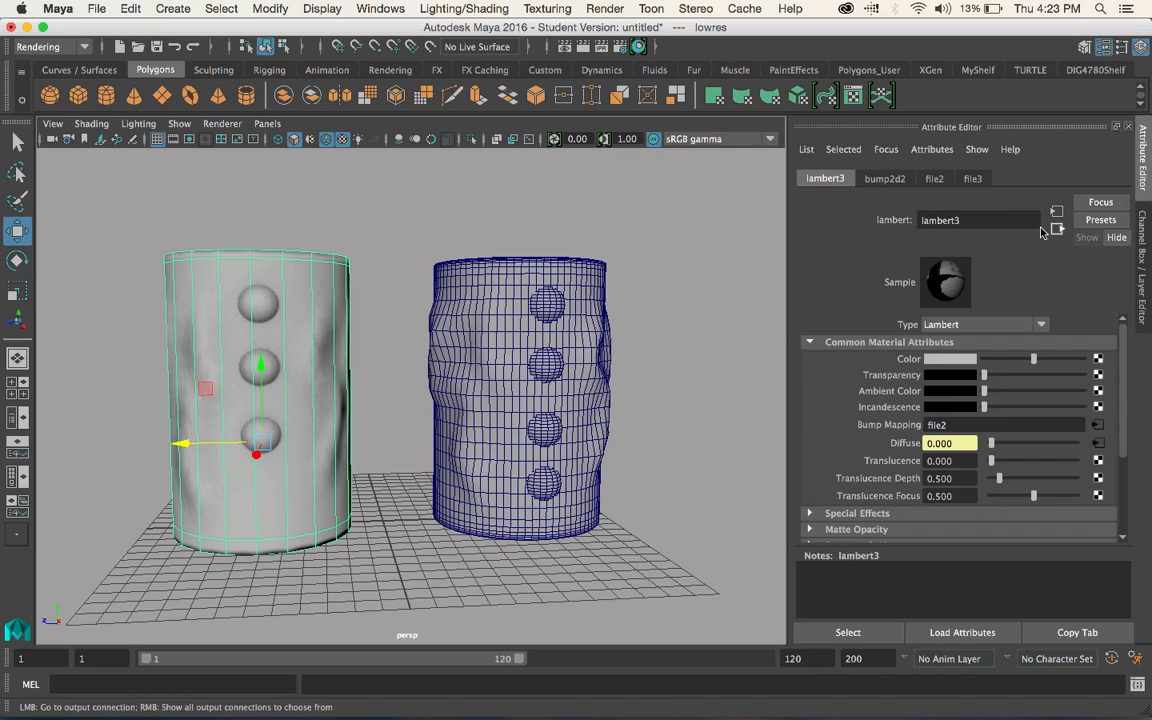
- Select the sculpted cylinder and render the perspective view of both cylinders with Maya Software
click(438, 412)
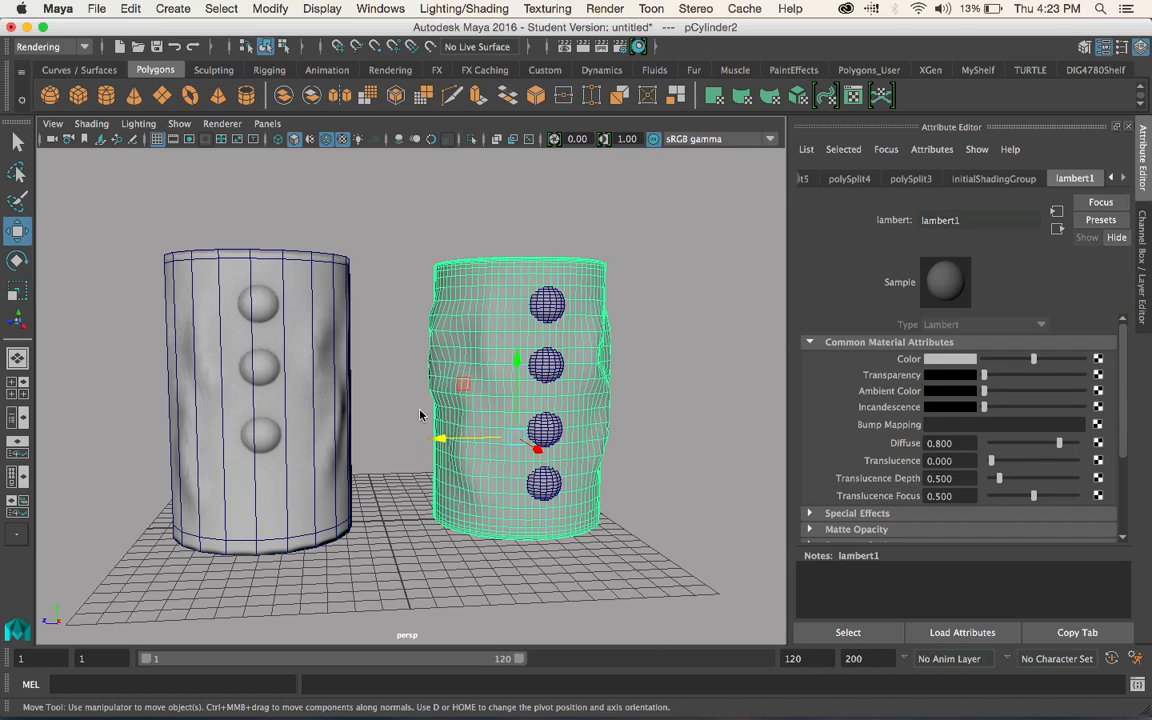
click(575, 46)
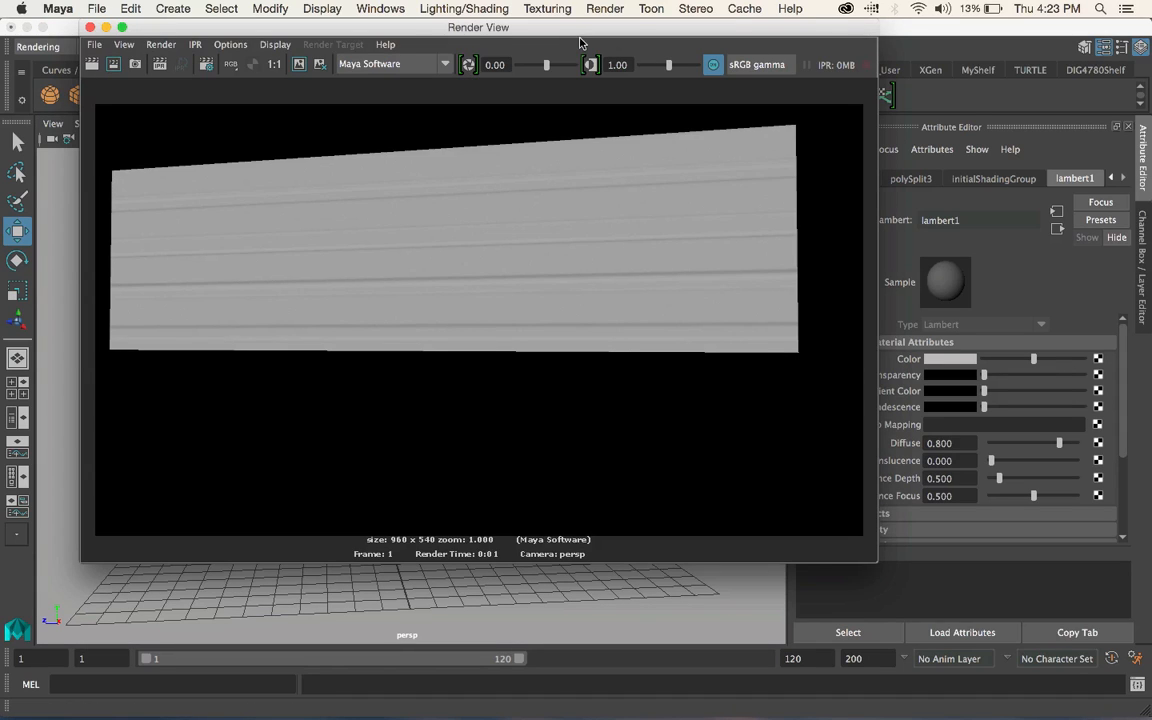
click(92, 63)
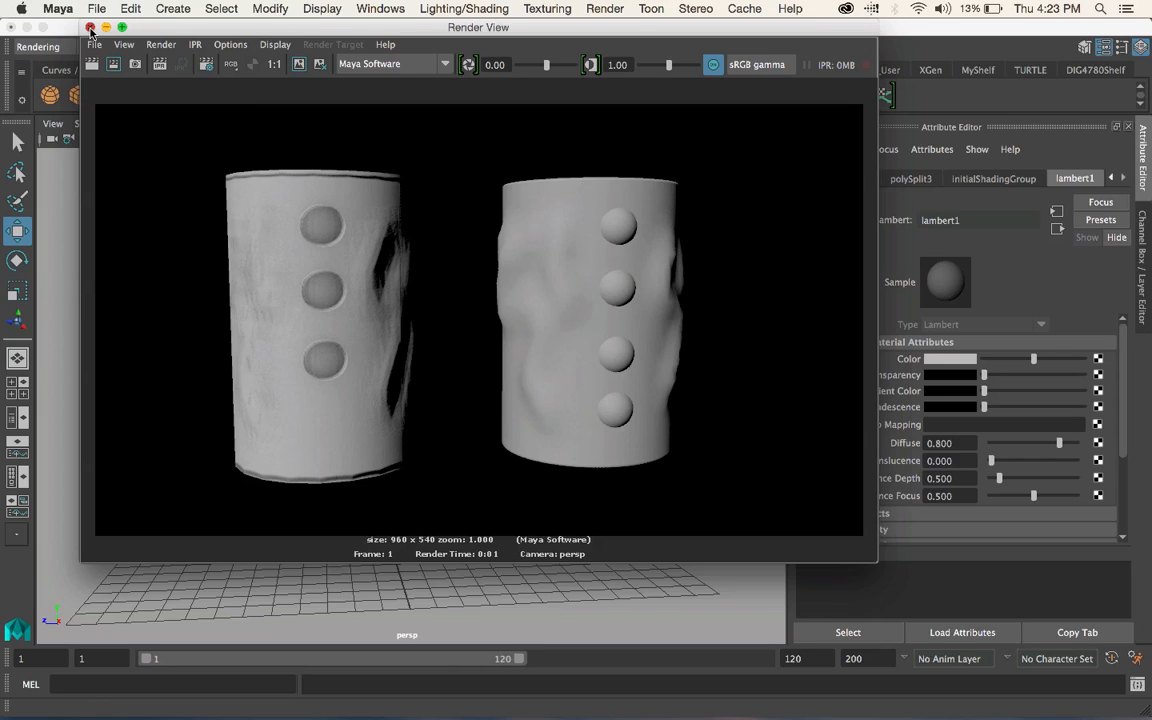
- Set the renderer to mental ray and render both cylinders again
click(335, 64)
click(375, 140)
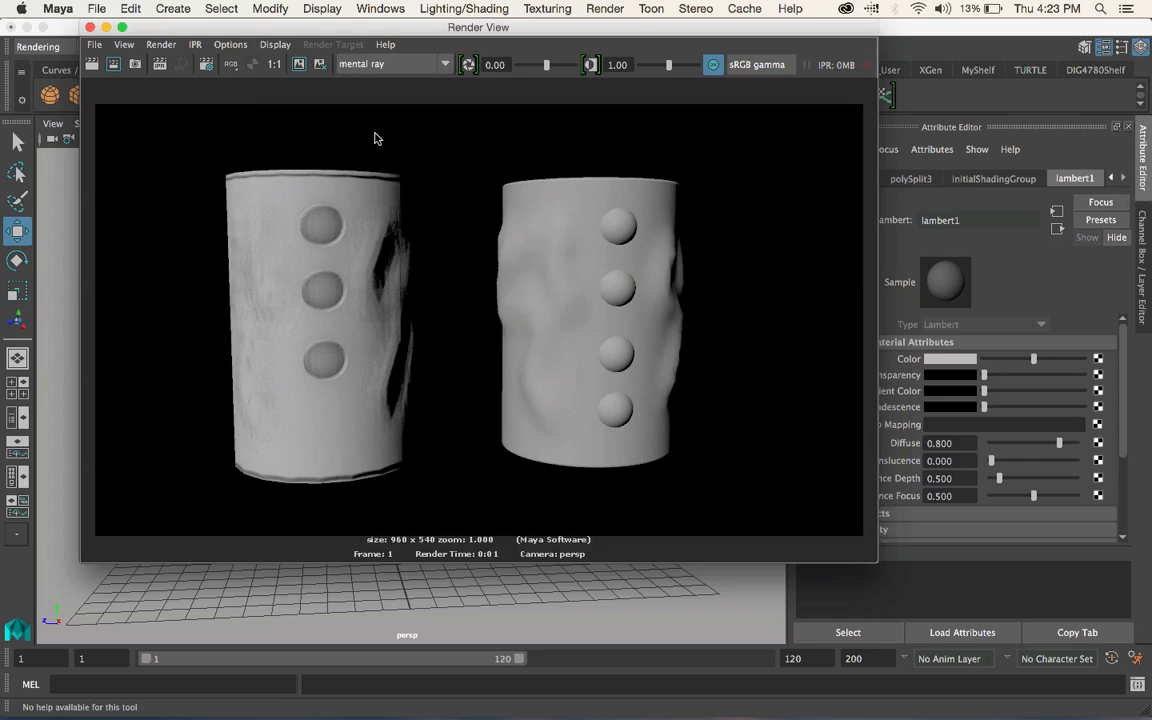
click(91, 64)
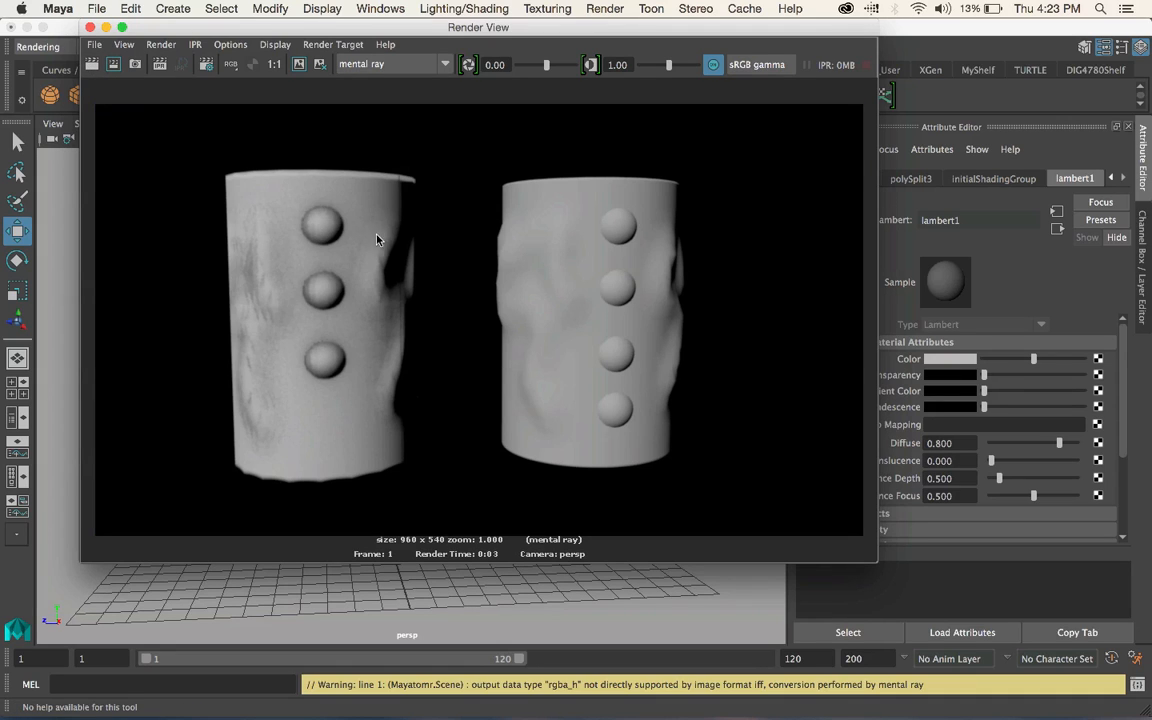
- Close the render, reopen the Transfer Maps settings and examine the bits-per-channel options for the ambient occlusion map
click(90, 27)
click(493, 8)
click(495, 168)
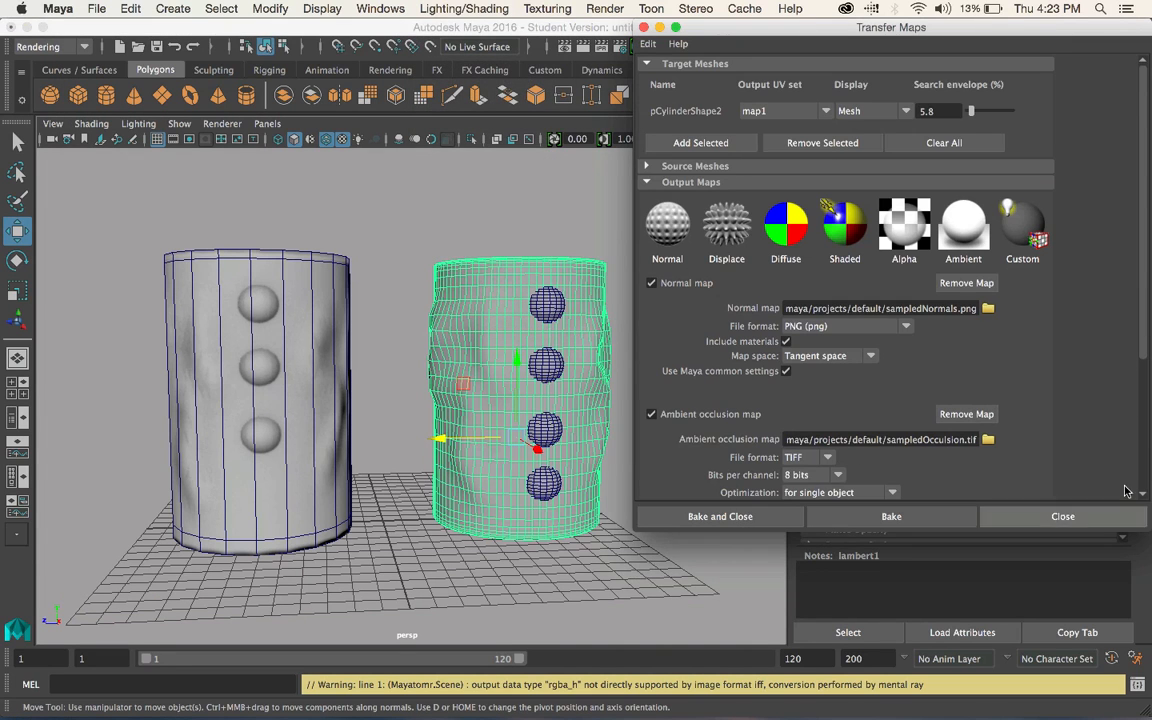
click(827, 478)
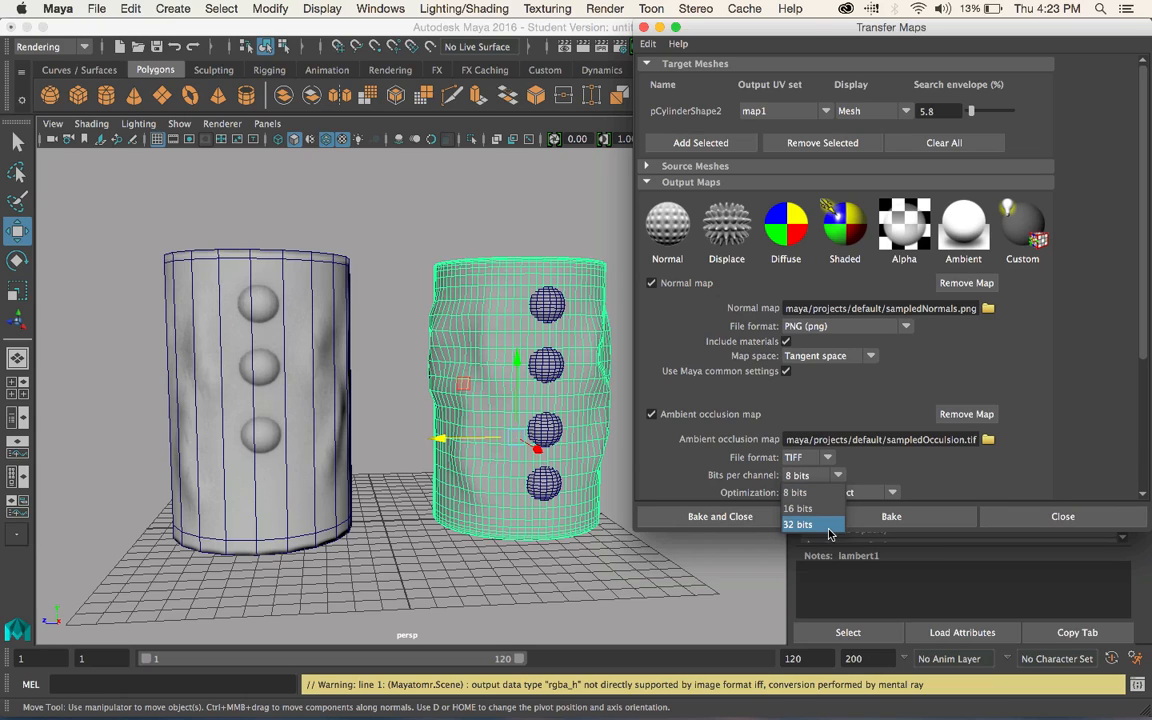
click(1144, 328)
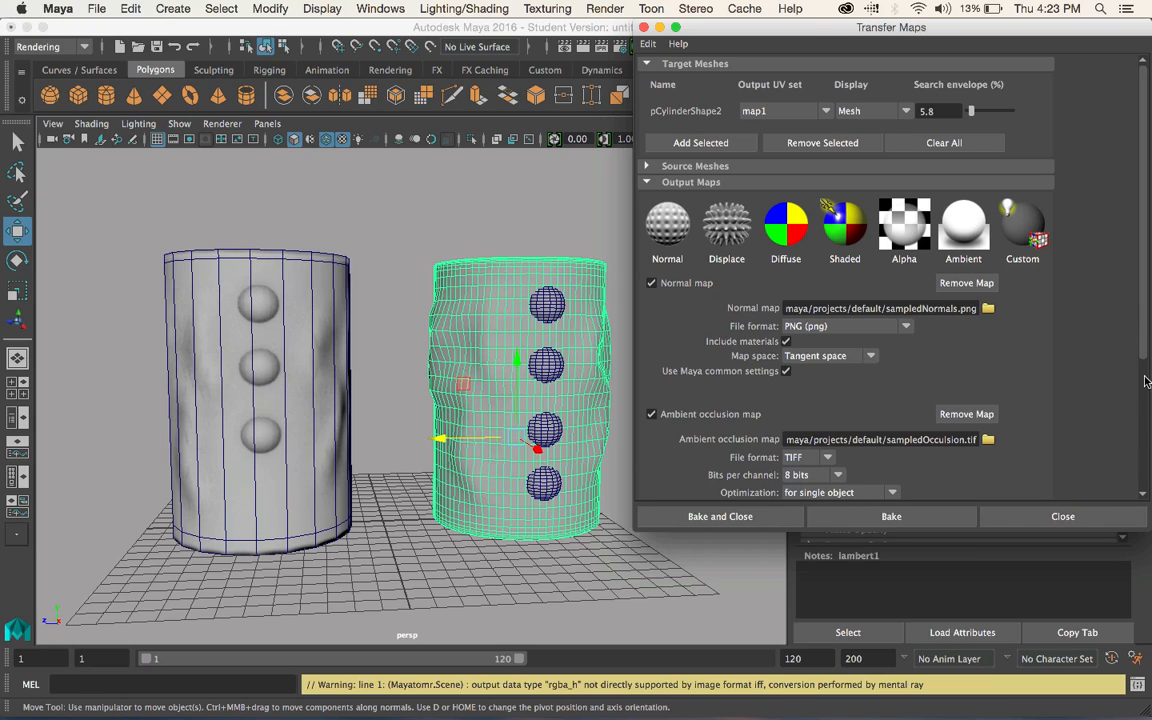
- Examine the map size and quality settings of the Maya and mental ray common outputs, and close Transfer Maps
scroll(1138, 350, down, 5)
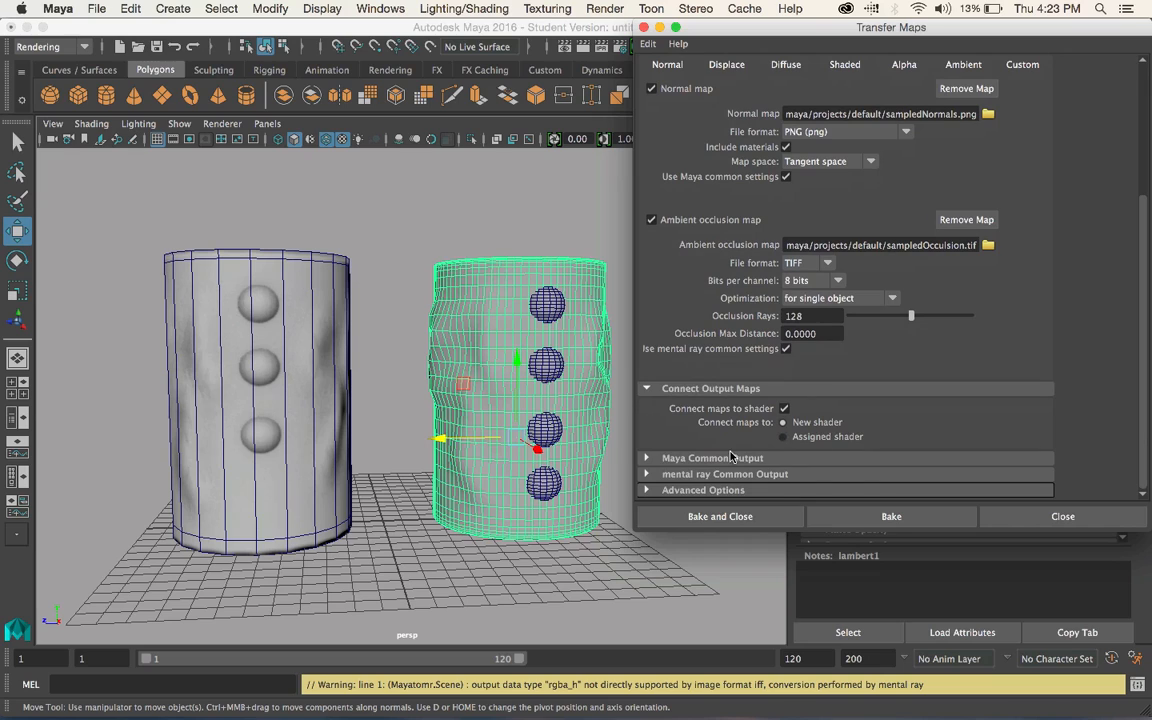
click(716, 457)
scroll(750, 400, down, 2)
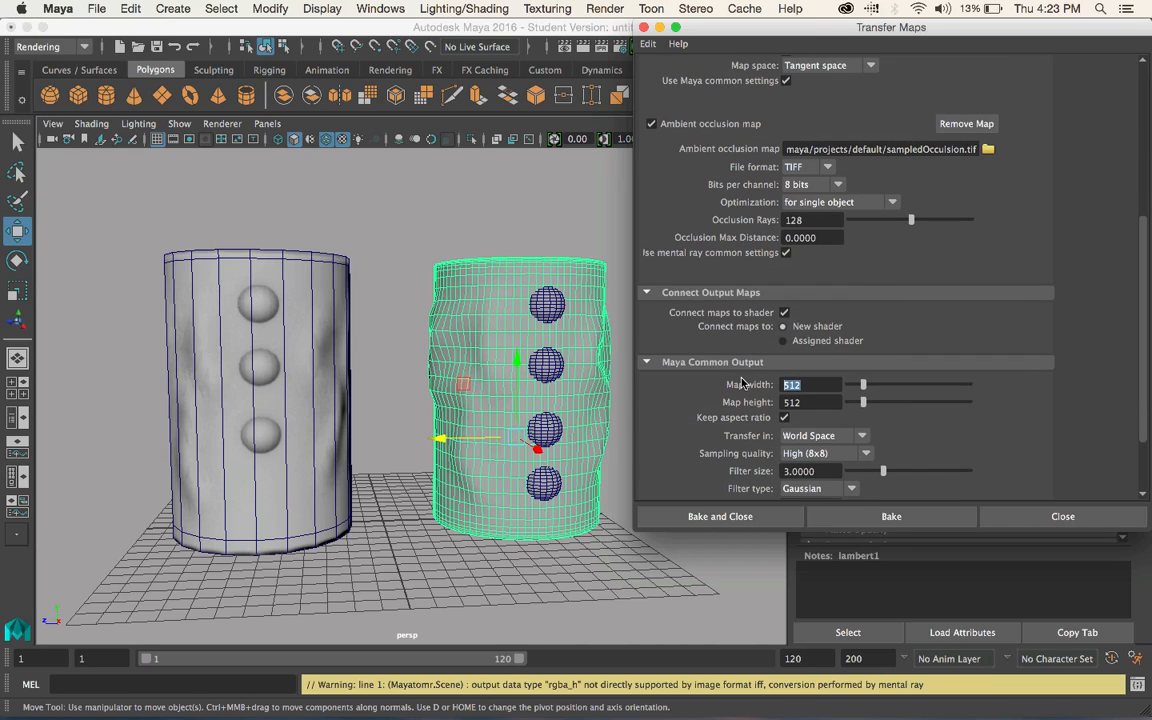
scroll(850, 440, down, 2)
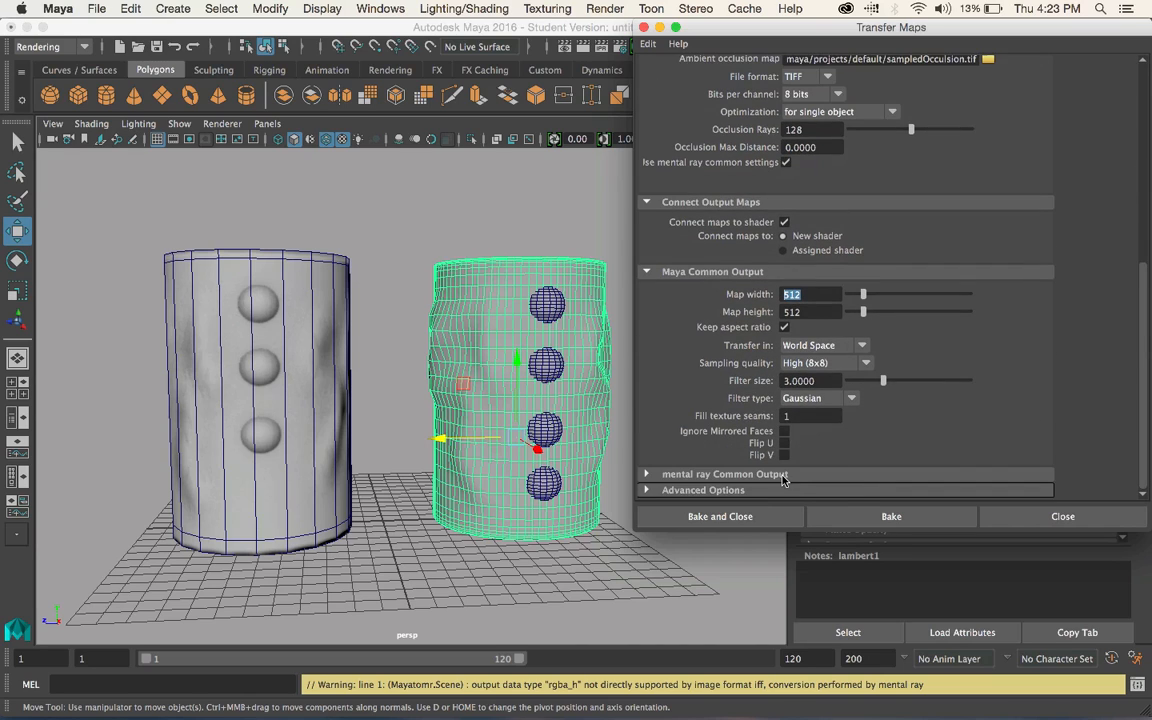
scroll(878, 453, down, 5)
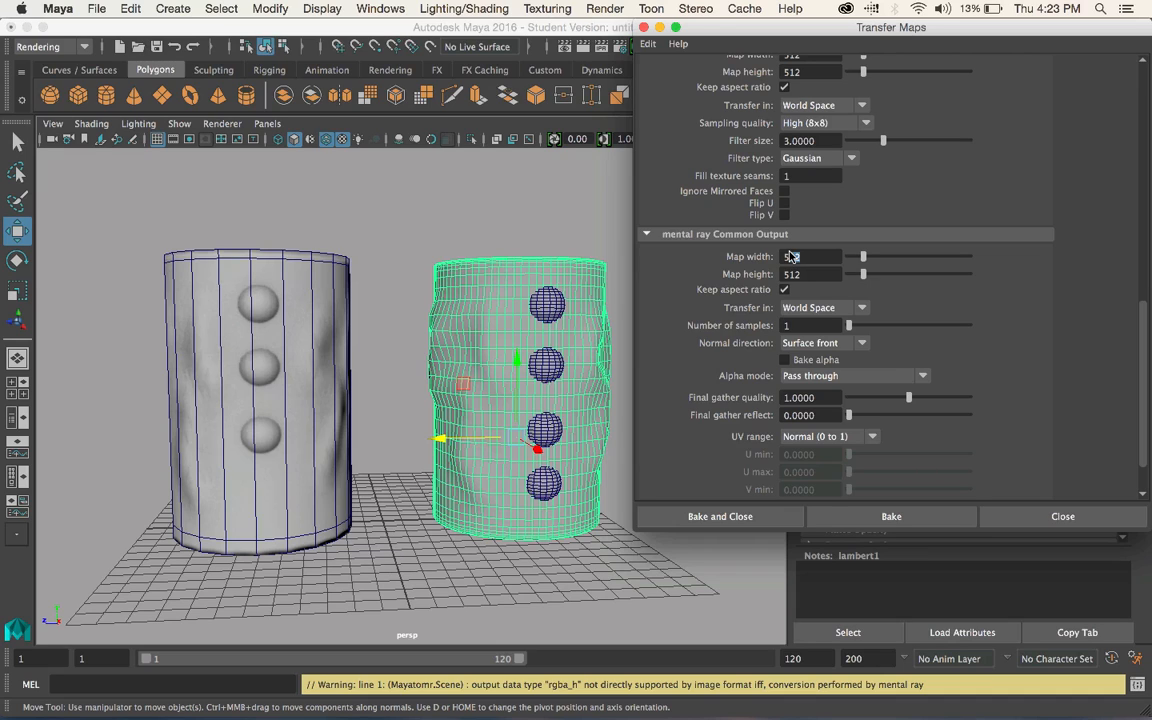
click(644, 28)
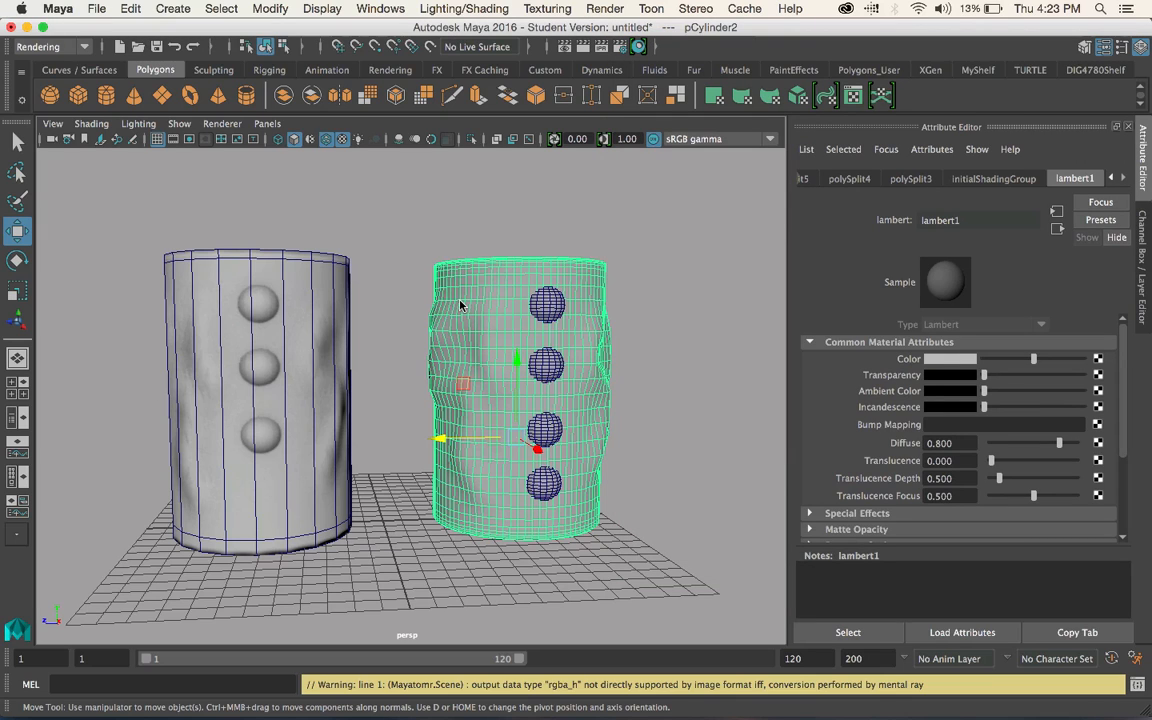